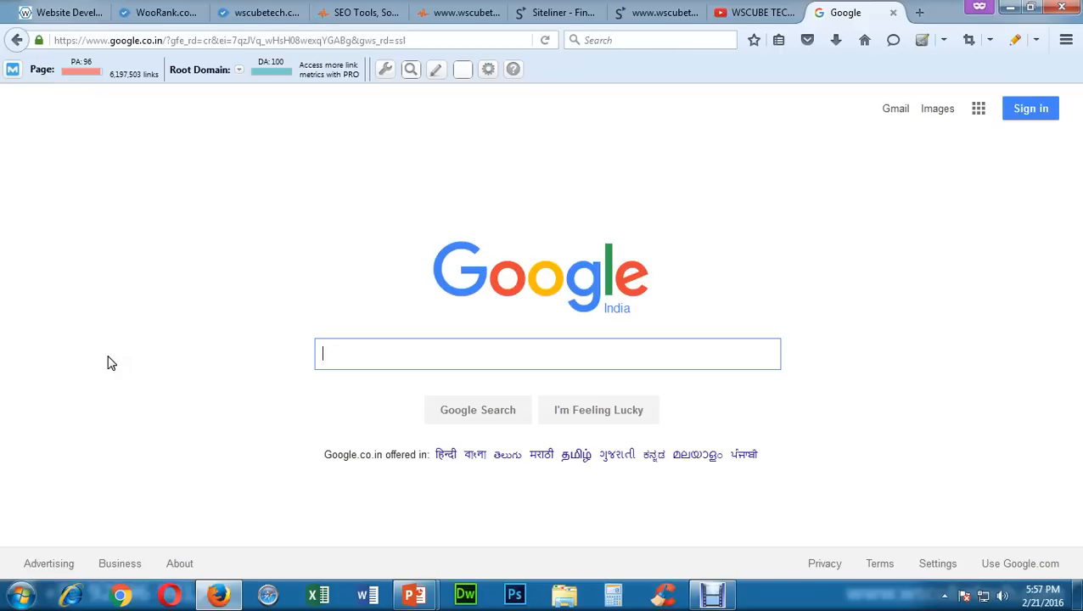
- Search Google for "website development company jodhpur"
text(webs)
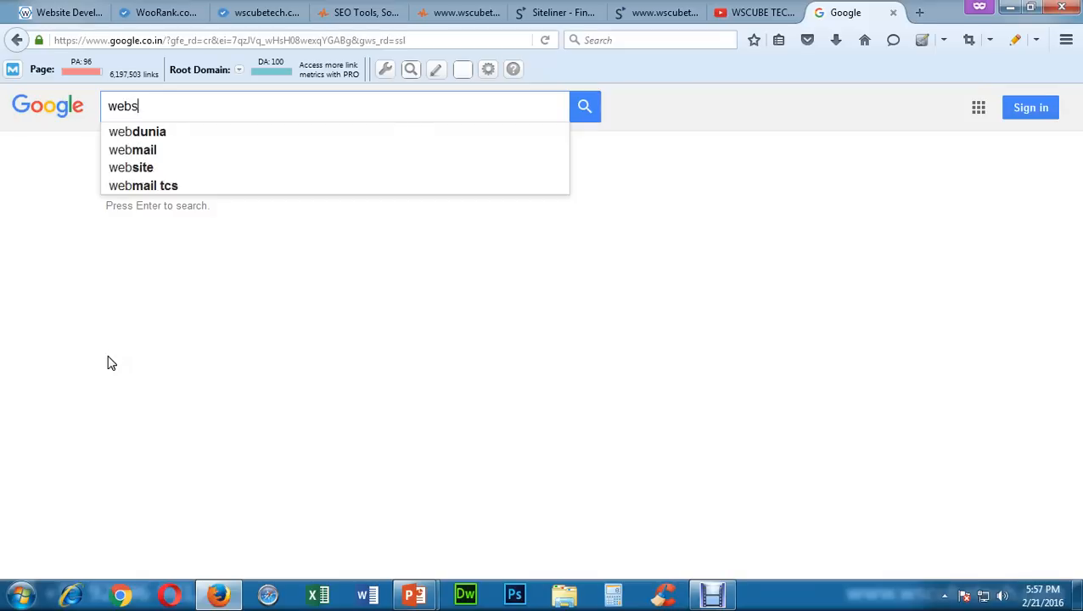
text(ite devel)
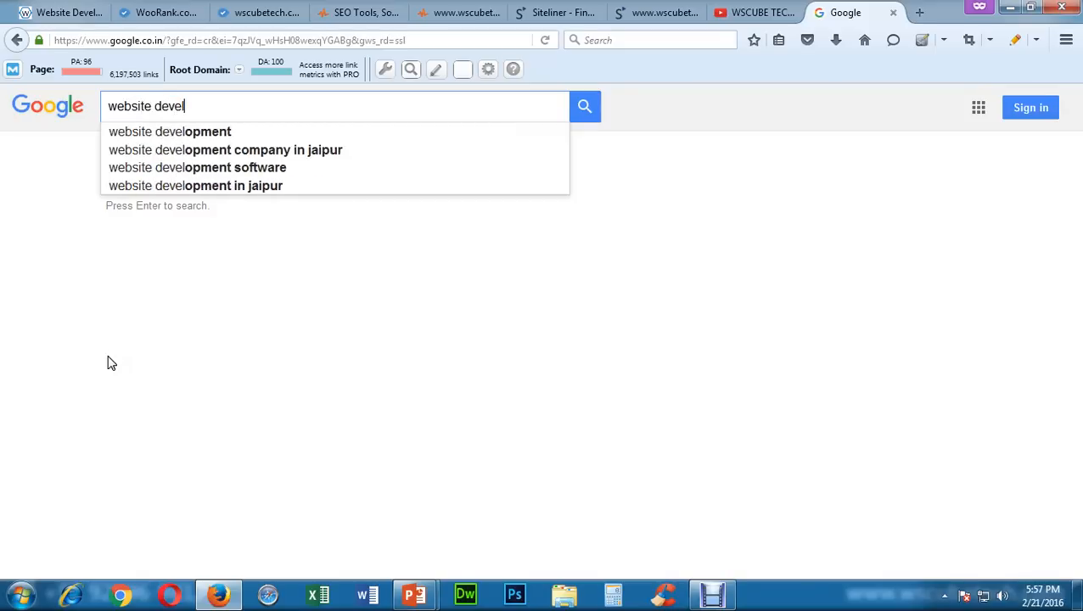
text(opment company jopd)
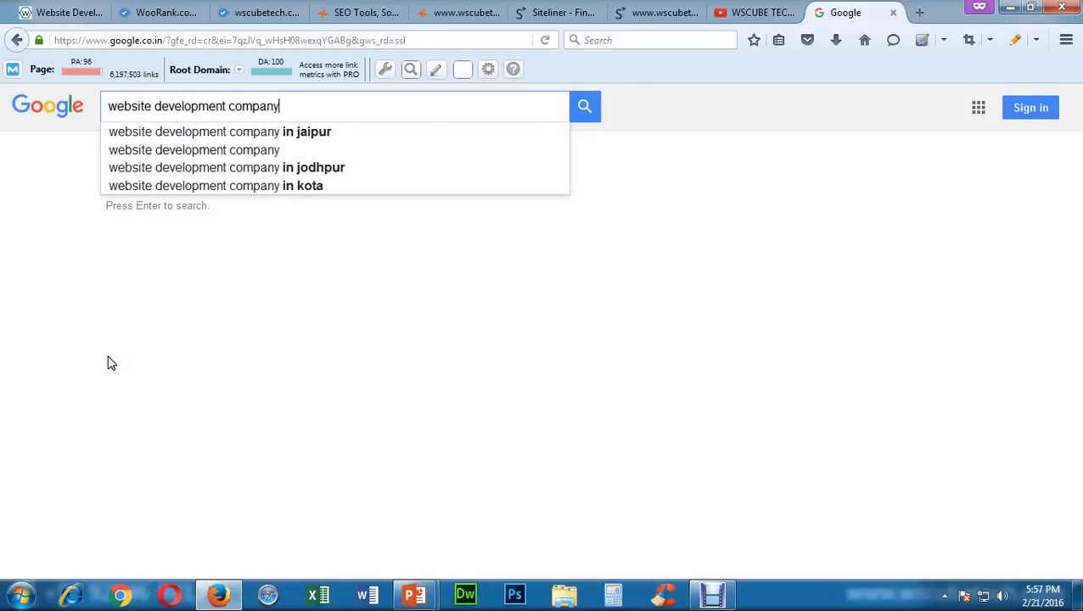
key(BackSpace)
key(BackSpace)
text(dh)
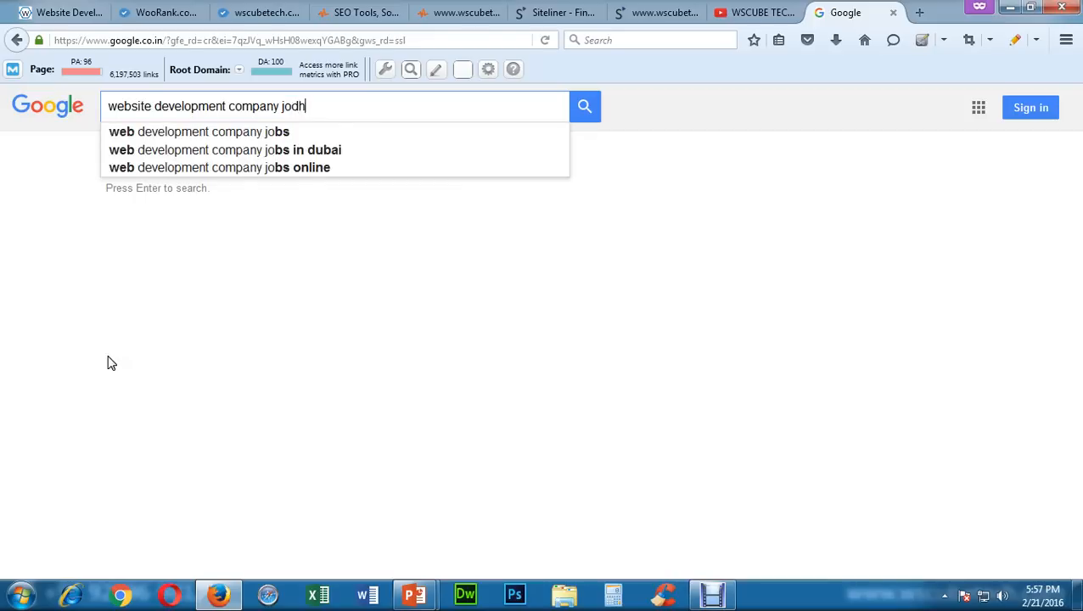
text(pur)
key(Return)
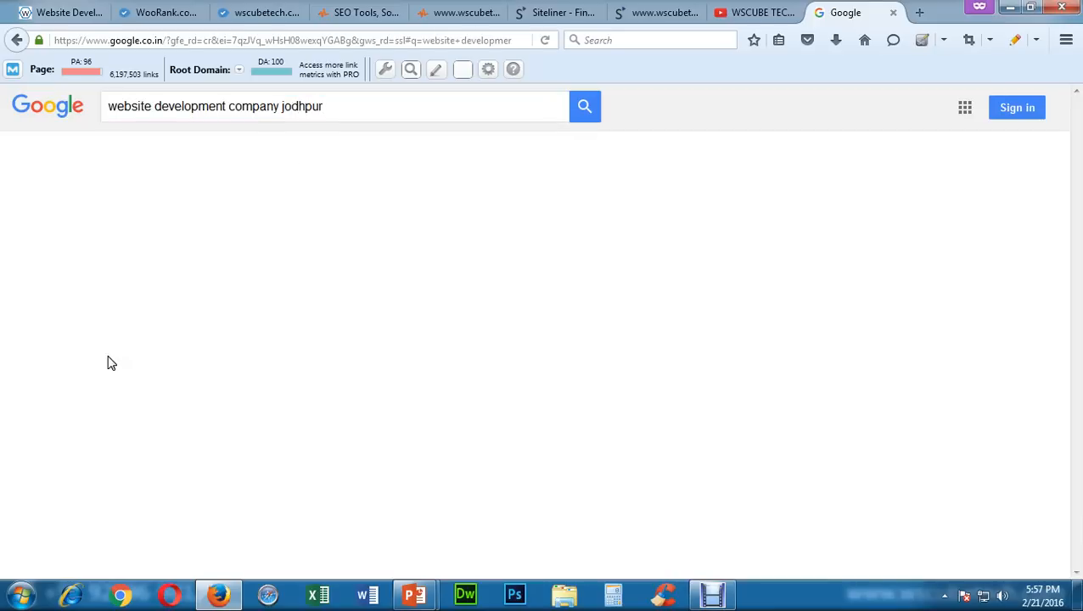
- Examine the search results for the query to find where the wscubetech.com listing ranks
drag(355, 106, 95, 106)
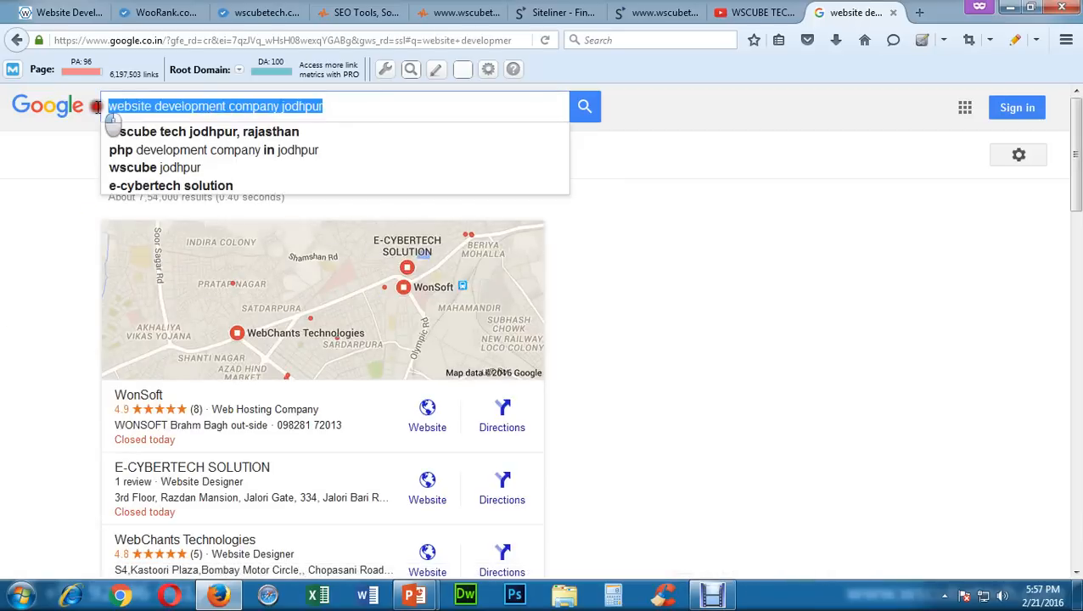
scroll(17, 293, down, 1)
scroll(17, 292, down, 5)
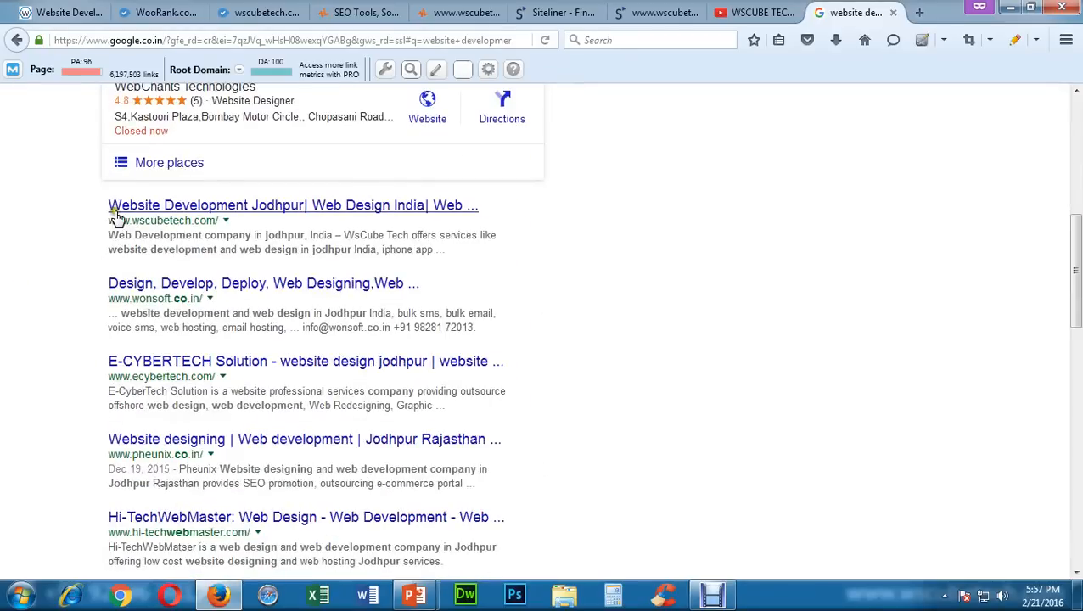
scroll(17, 449, up, 6)
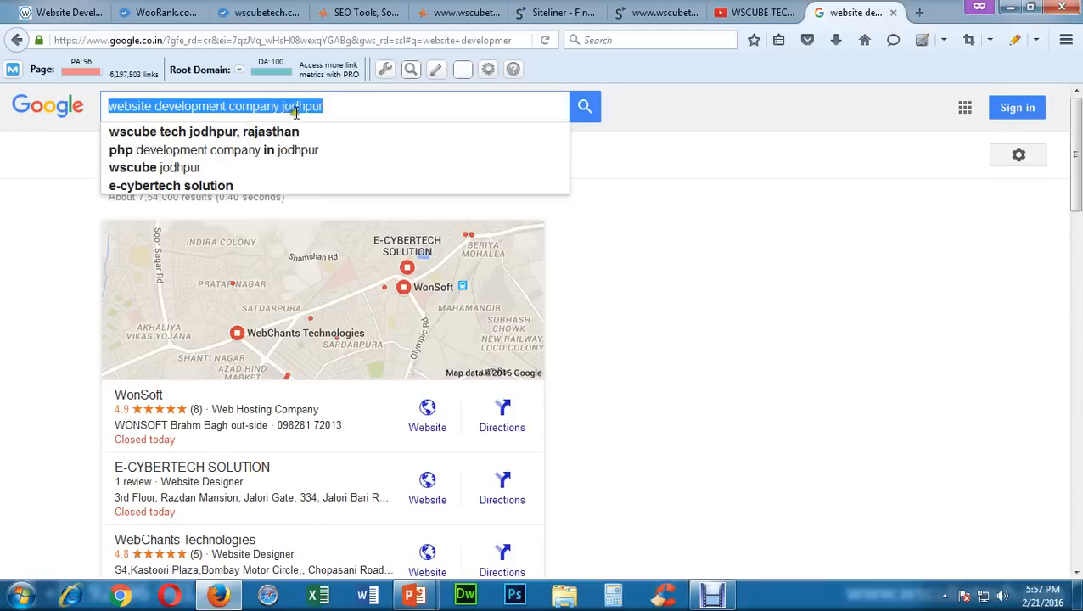
drag(338, 106, 102, 106)
scroll(72, 212, down, 5)
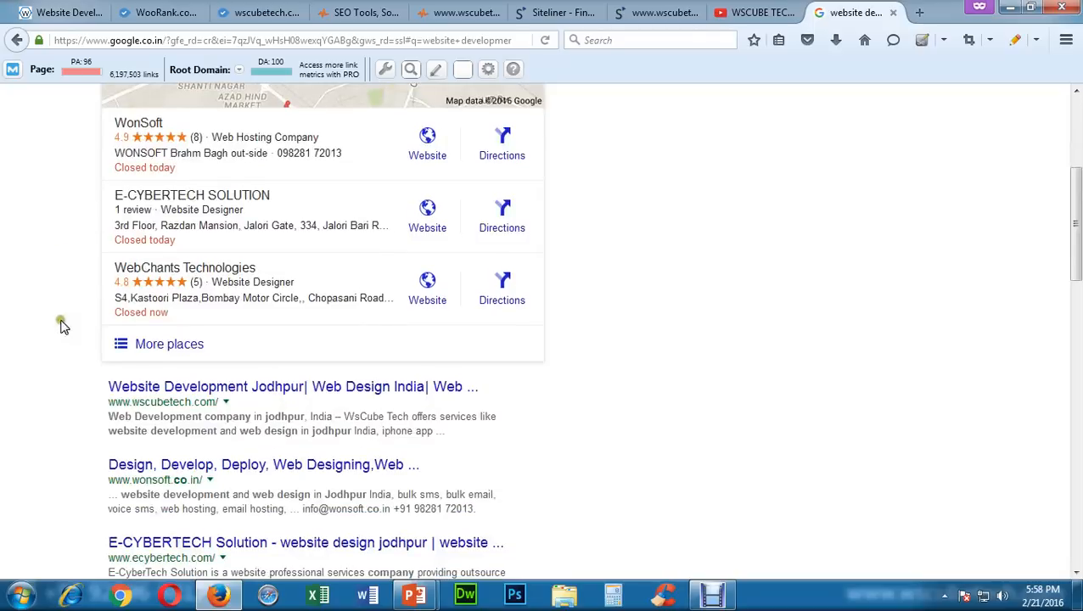
click(167, 387)
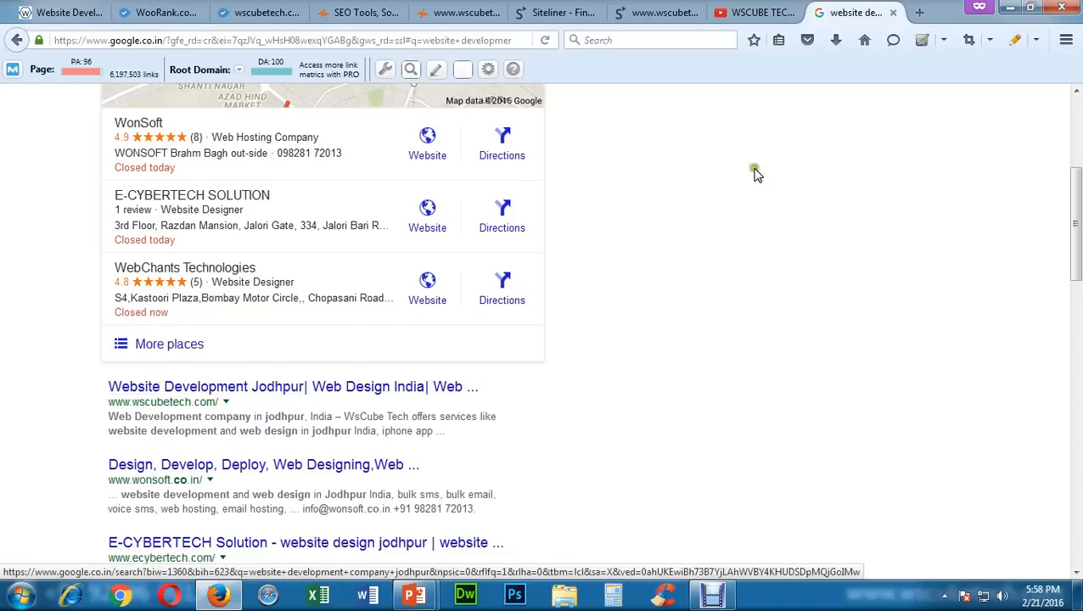
- Look through the uploaded videos on the WsCube Tech YouTube channel and return to the Google results
click(753, 12)
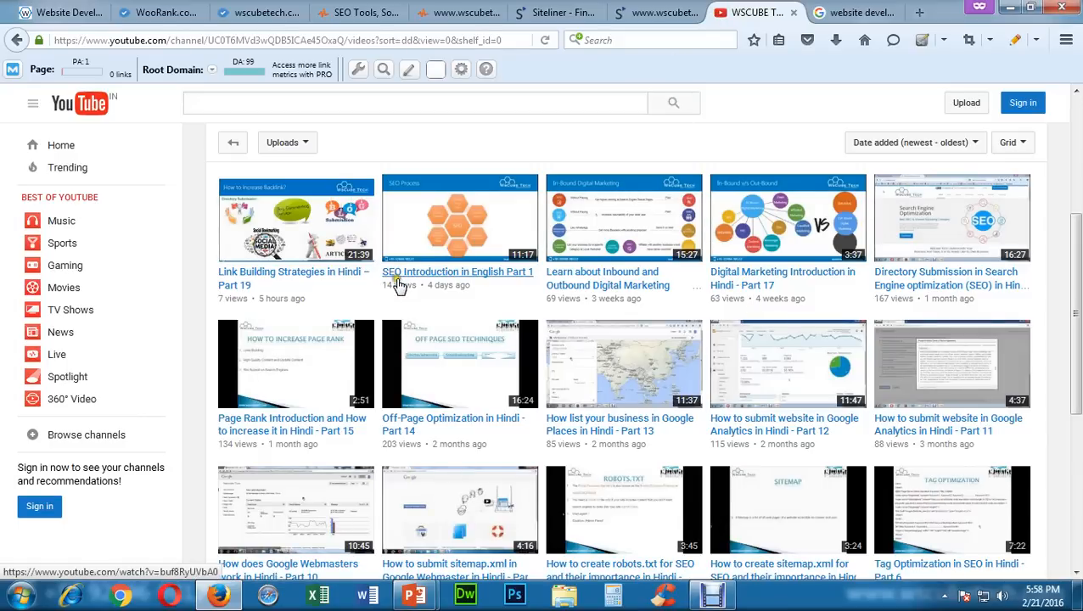
scroll(399, 284, down, 3)
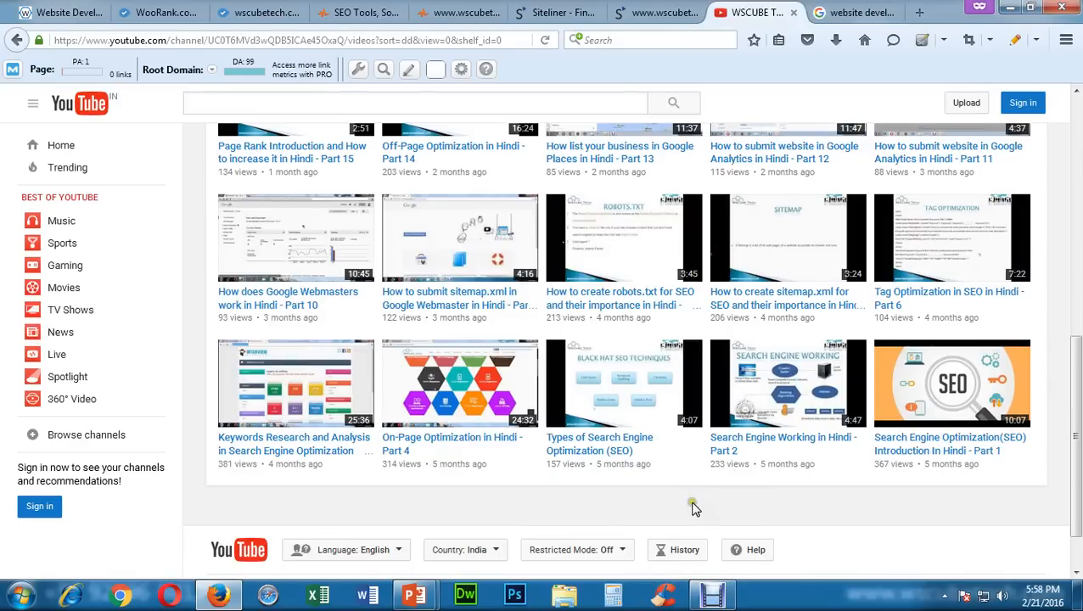
click(851, 12)
scroll(171, 339, up, 3)
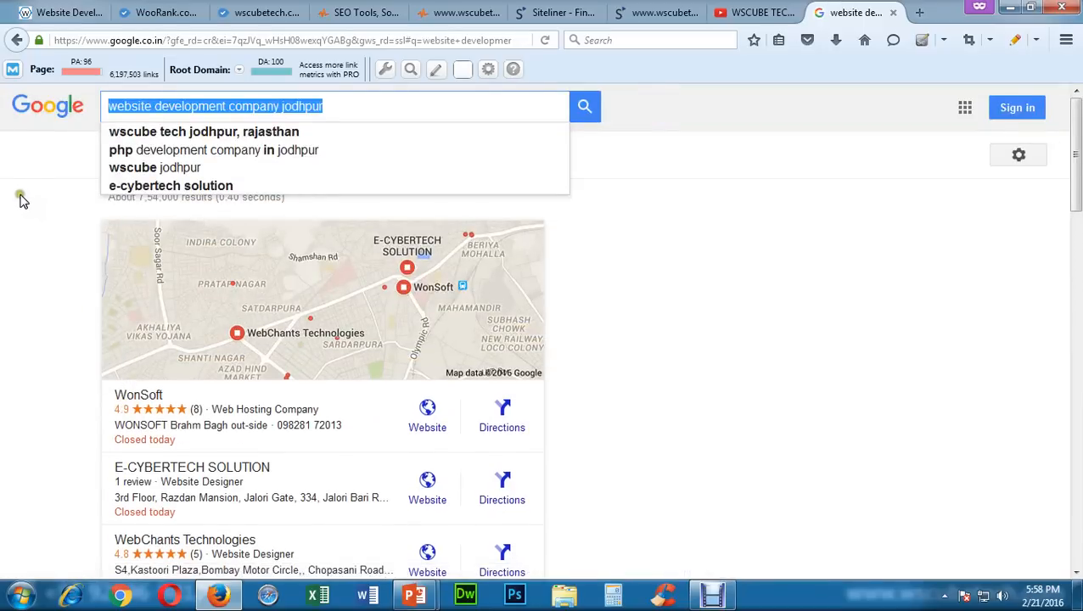
- Switch to the PowerPoint slide show to view the Top SEO Tools slide, and return to Firefox
click(414, 596)
click(485, 531)
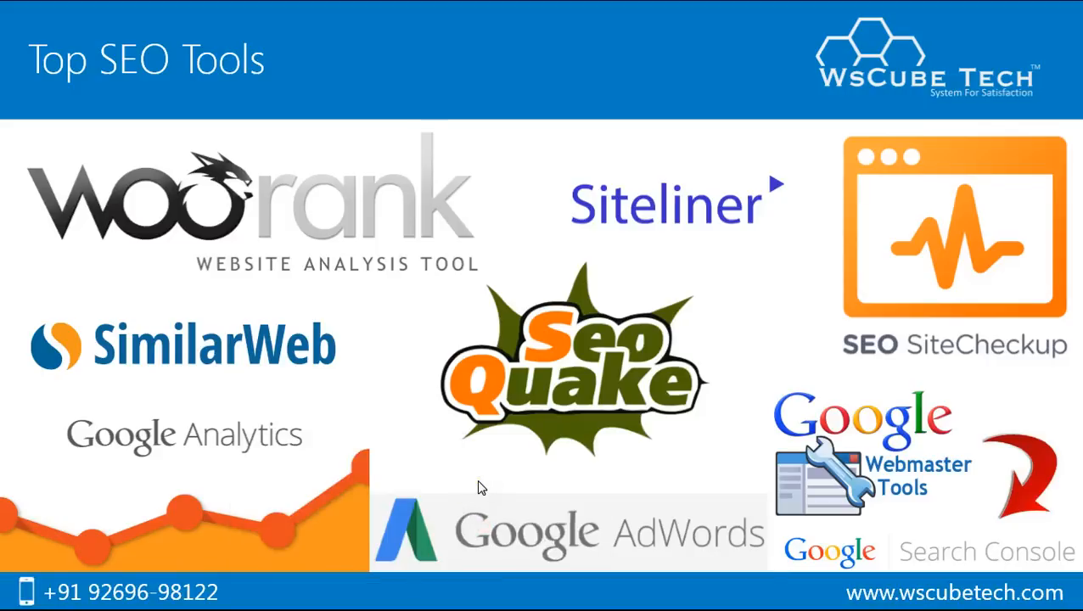
key(alt+Tab)
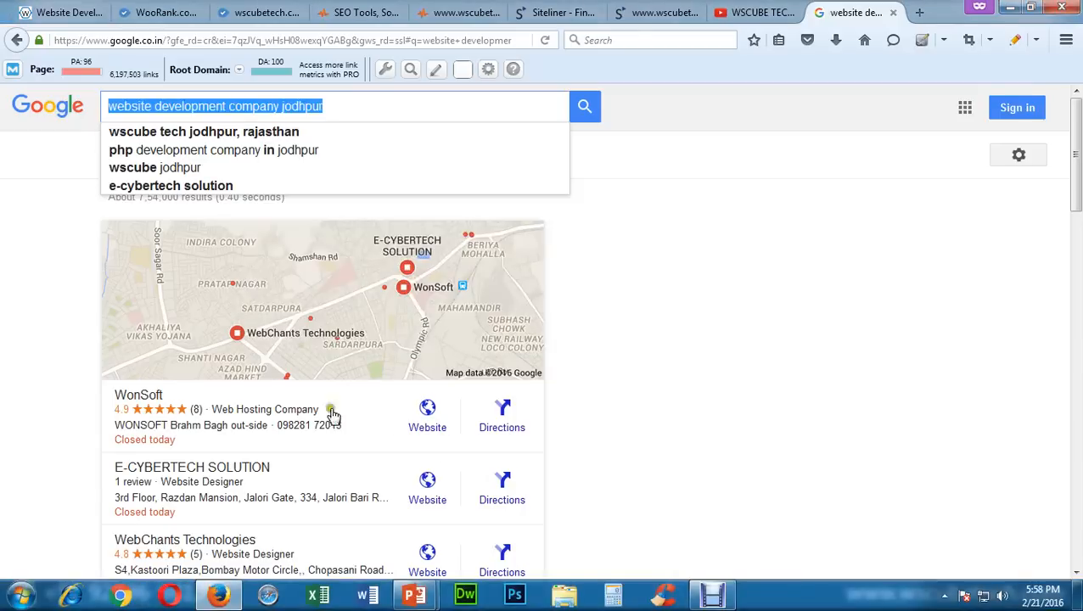
- View the open WsCube Tech website and YouTube channel pages, ending on the WooRank home page with its web address highlighted
click(161, 13)
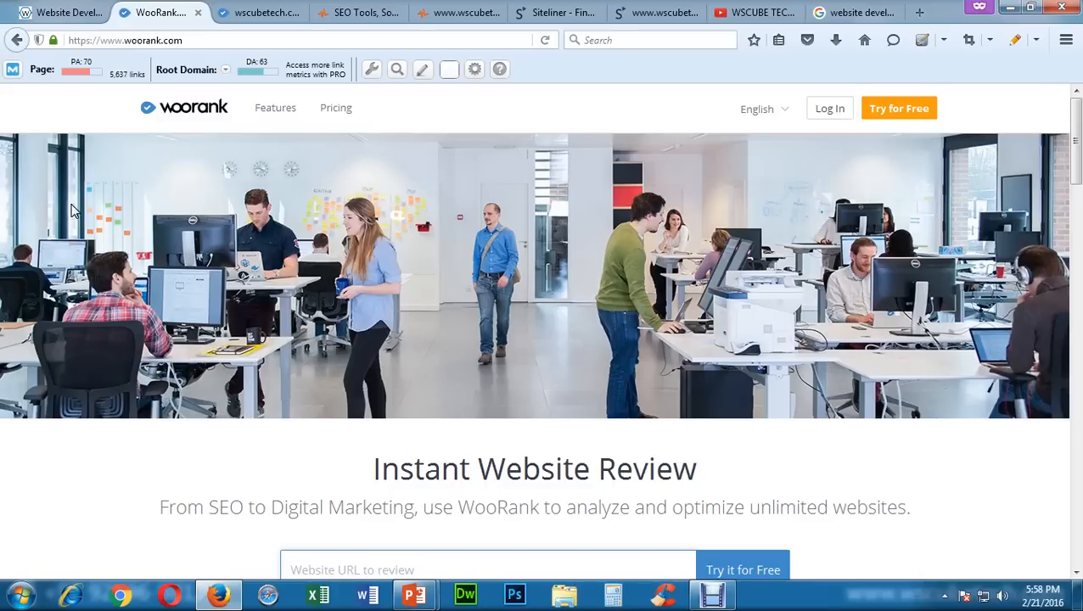
click(31, 10)
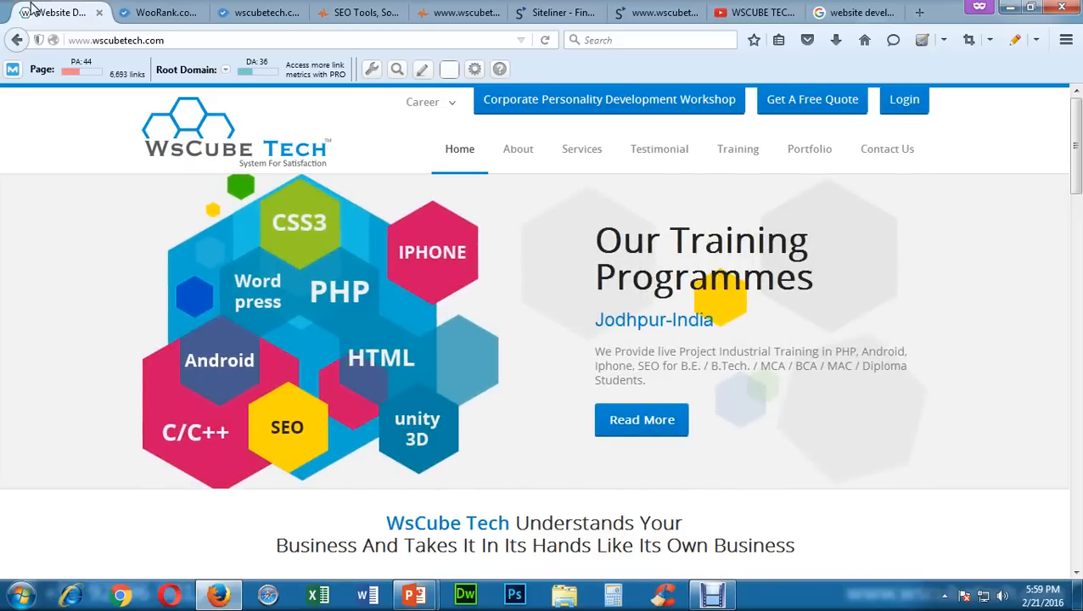
click(750, 10)
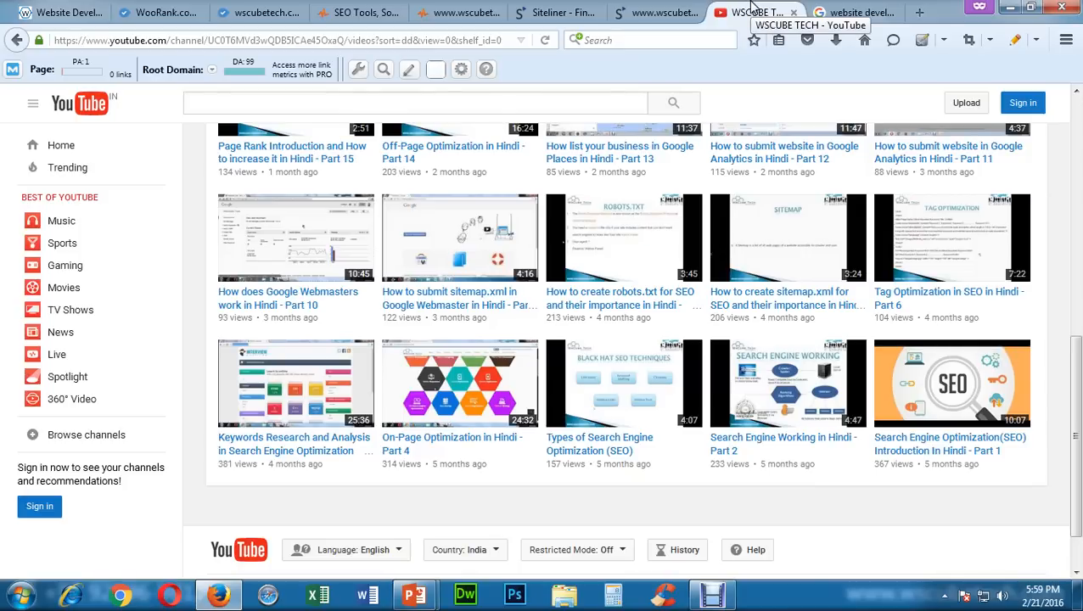
click(63, 12)
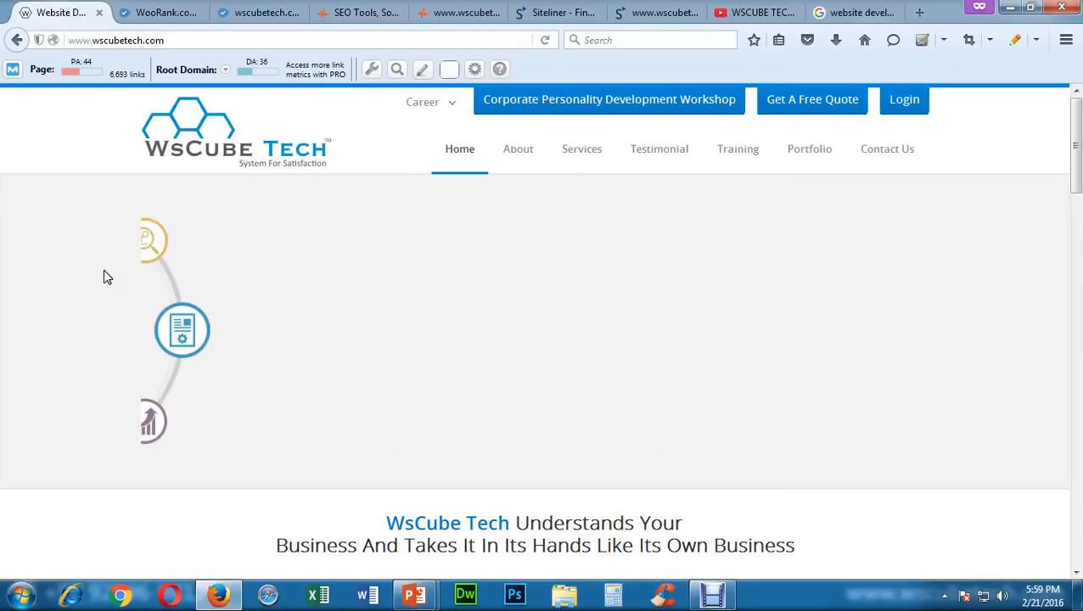
click(144, 11)
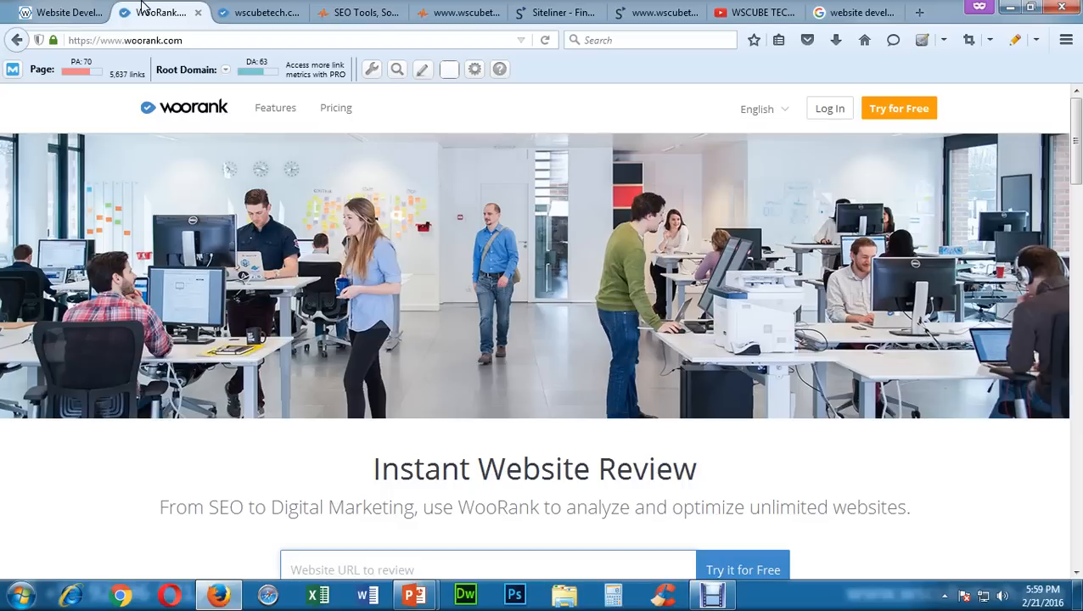
click(191, 40)
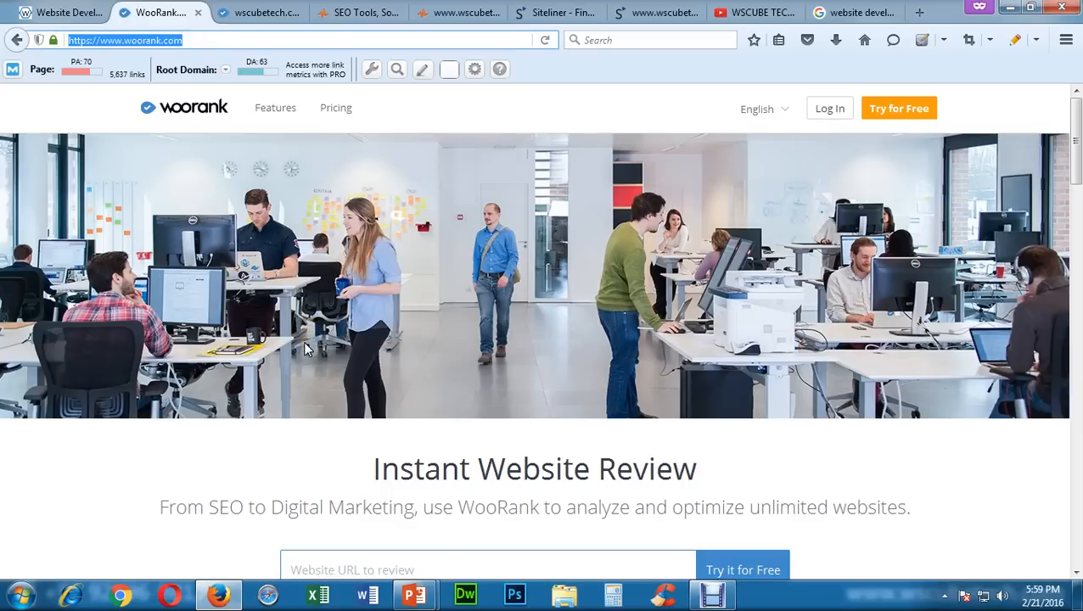
scroll(307, 349, down, 2)
click(363, 375)
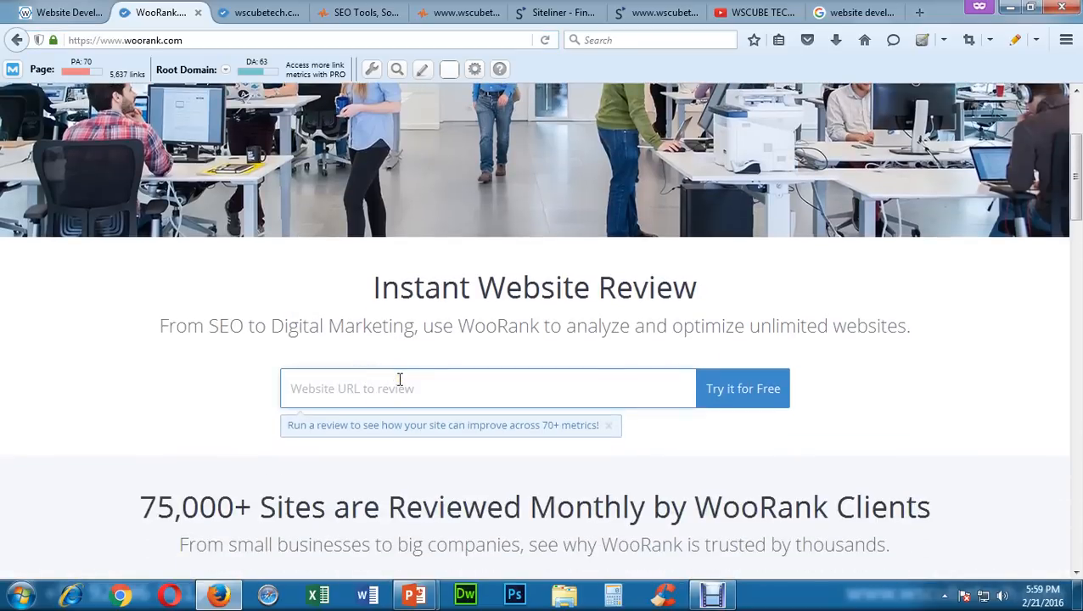
click(60, 11)
click(172, 39)
key(ctrl+c)
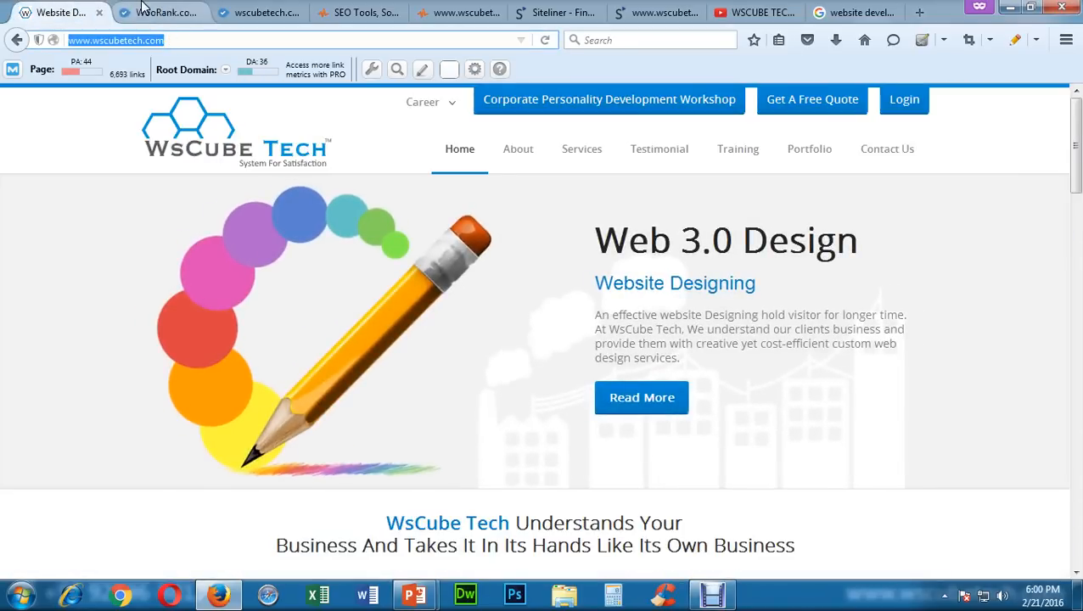
click(149, 12)
key(ctrl+v)
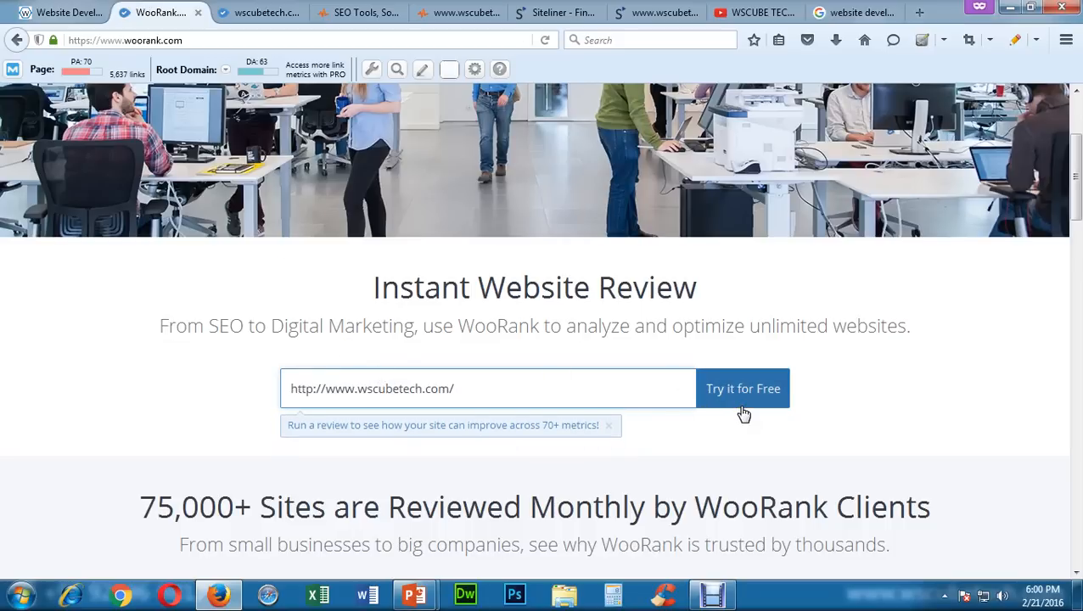
- Bring up the already open WooRank report for wscubetech.com and review its overall score and marketing checklist
scroll(752, 454, up, 3)
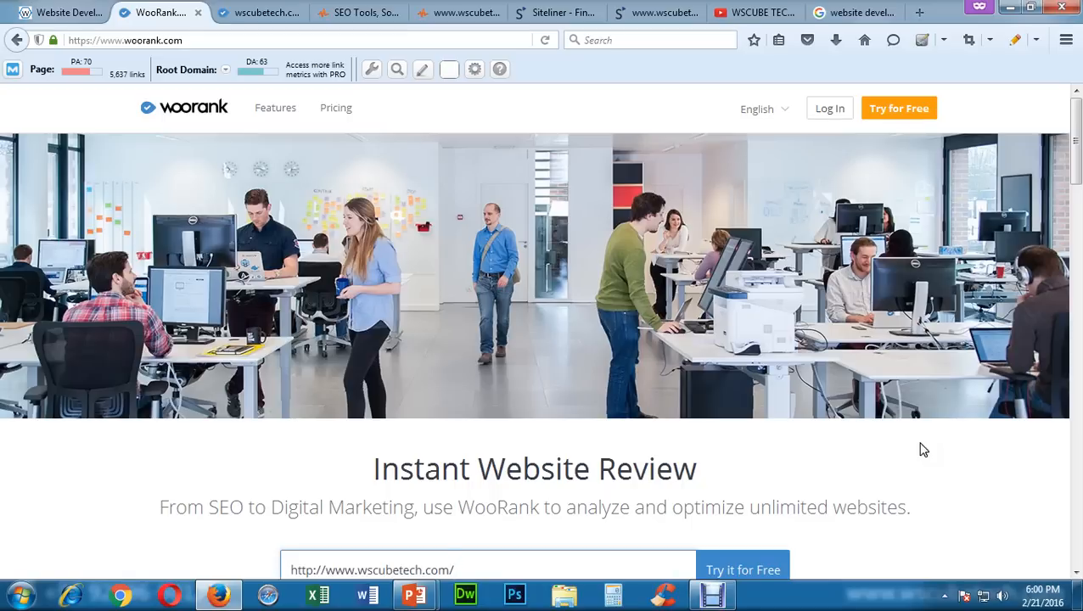
scroll(933, 560, down, 3)
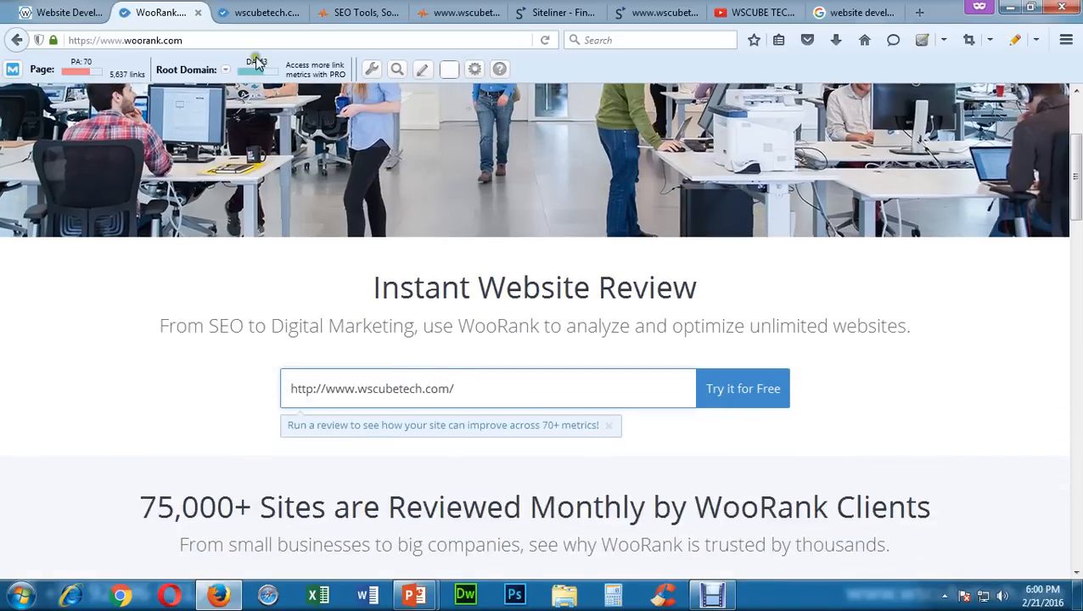
click(255, 13)
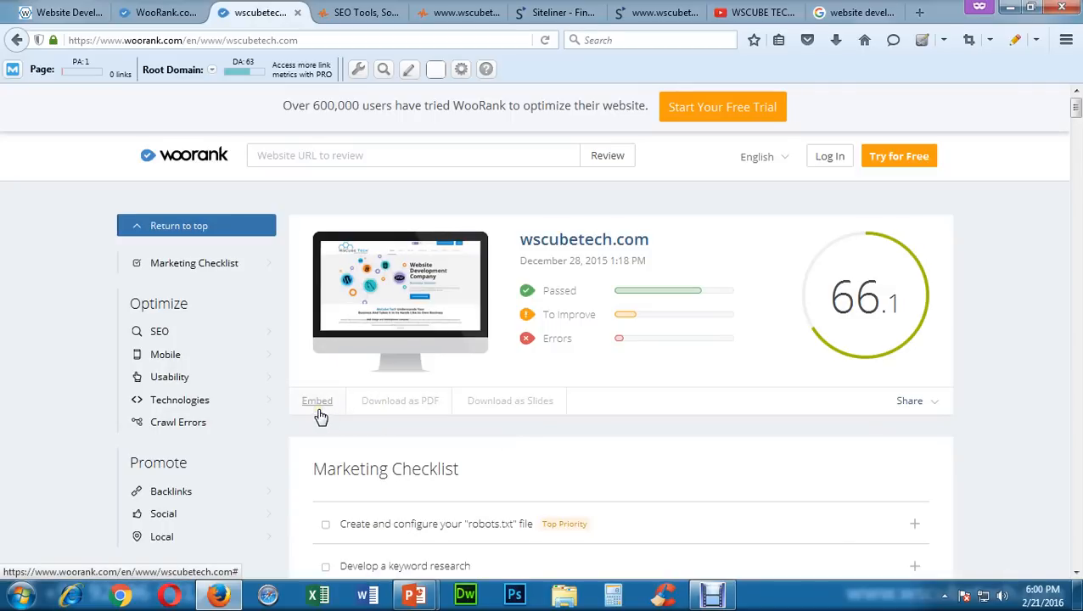
scroll(1015, 445, down, 2)
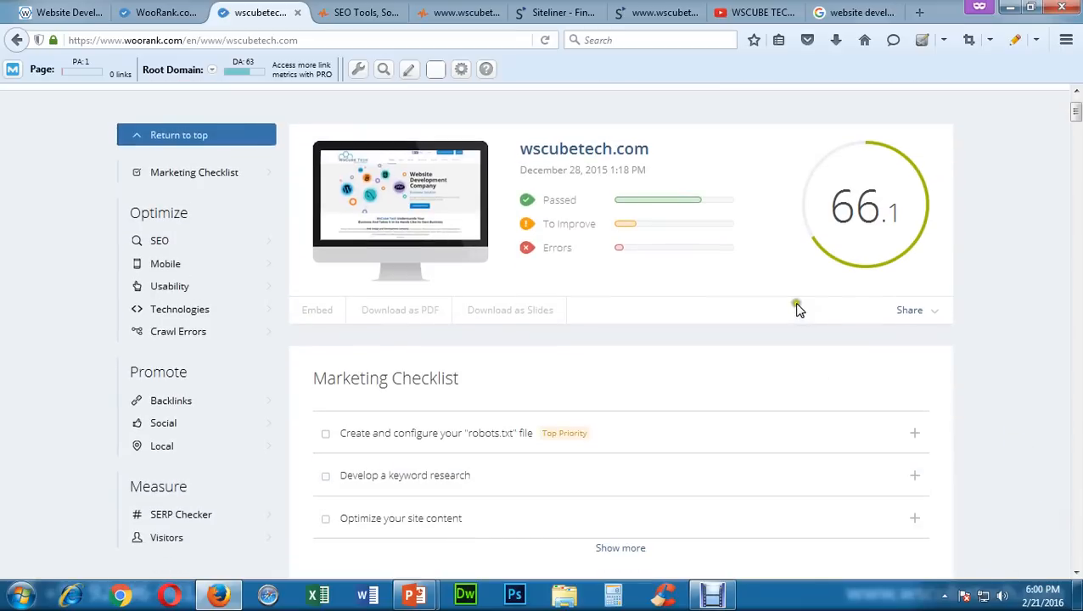
mouse_move(887, 222)
scroll(611, 246, down, 5)
scroll(668, 305, down, 2)
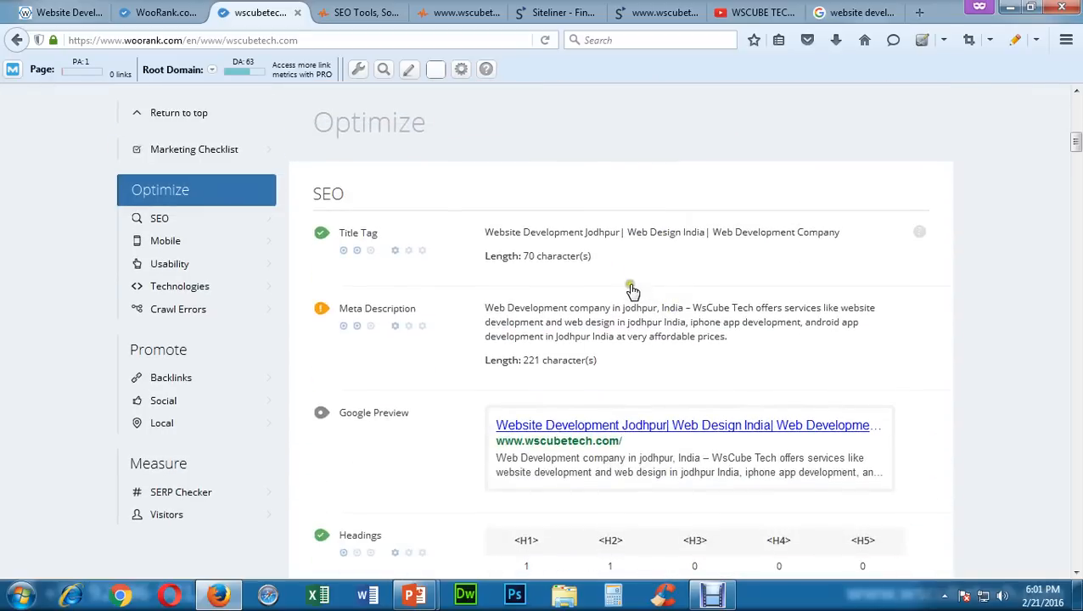
- Examine the title tag, meta description, Google preview, headings, keywords cloud and keyword consistency in the report's SEO section
mouse_move(362, 240)
mouse_move(398, 323)
click(726, 339)
scroll(577, 349, down, 3)
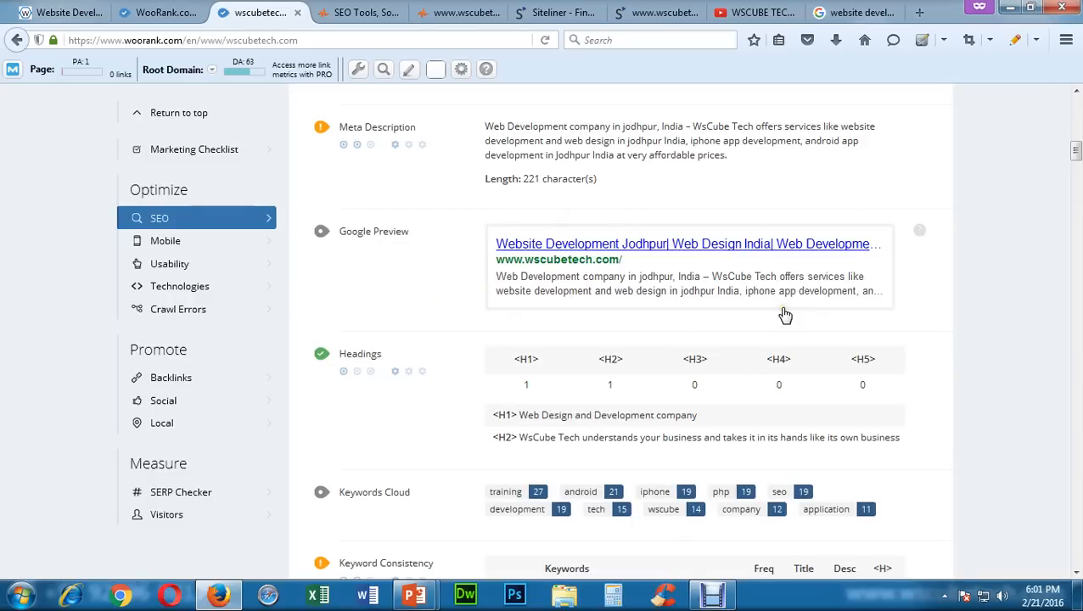
scroll(718, 323, down, 3)
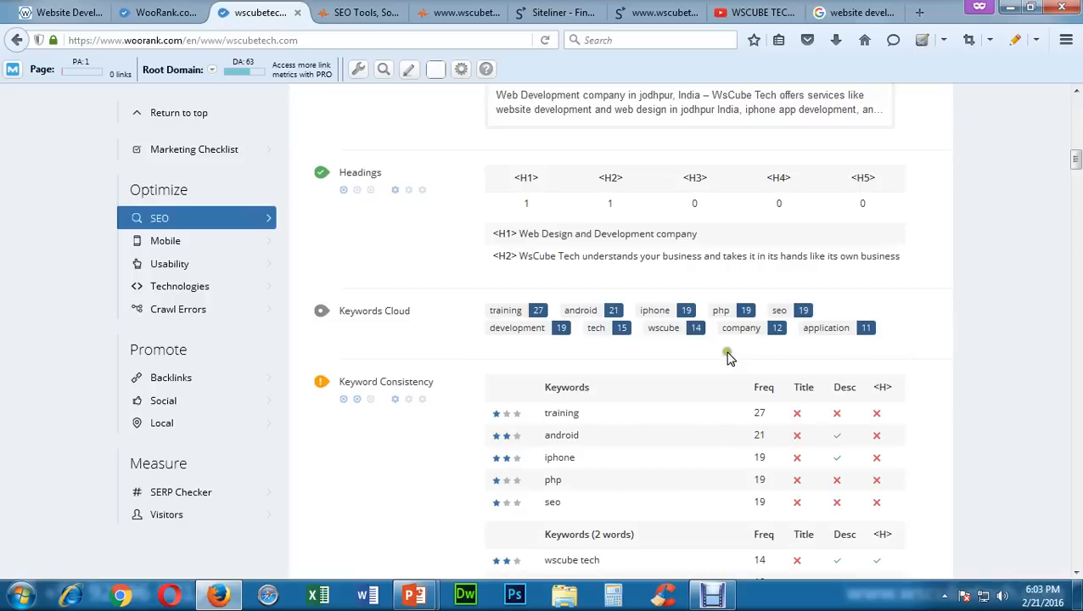
scroll(725, 360, down, 4)
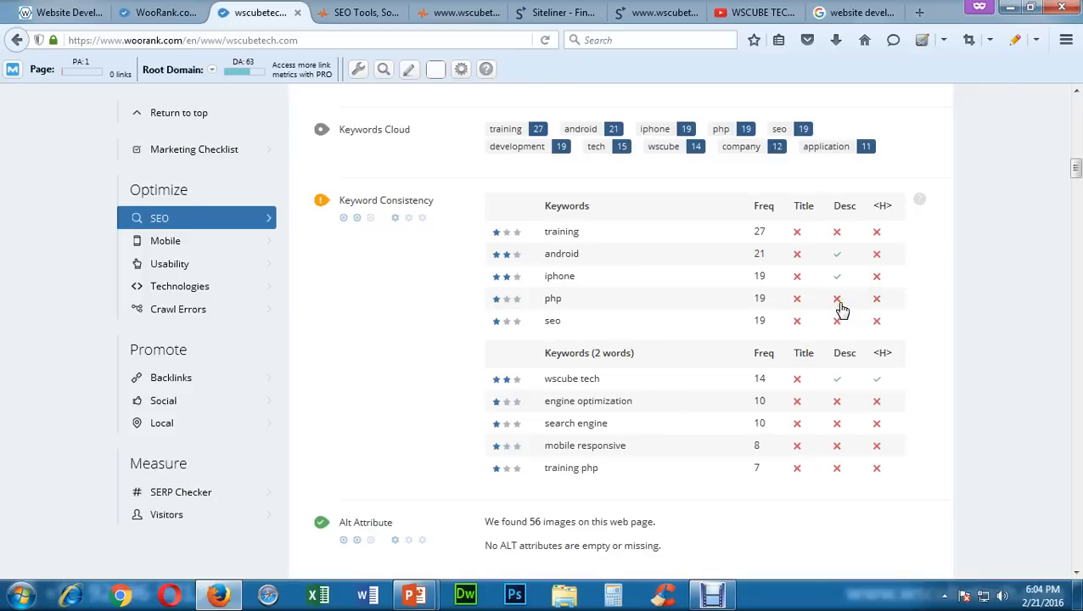
scroll(842, 311, down, 2)
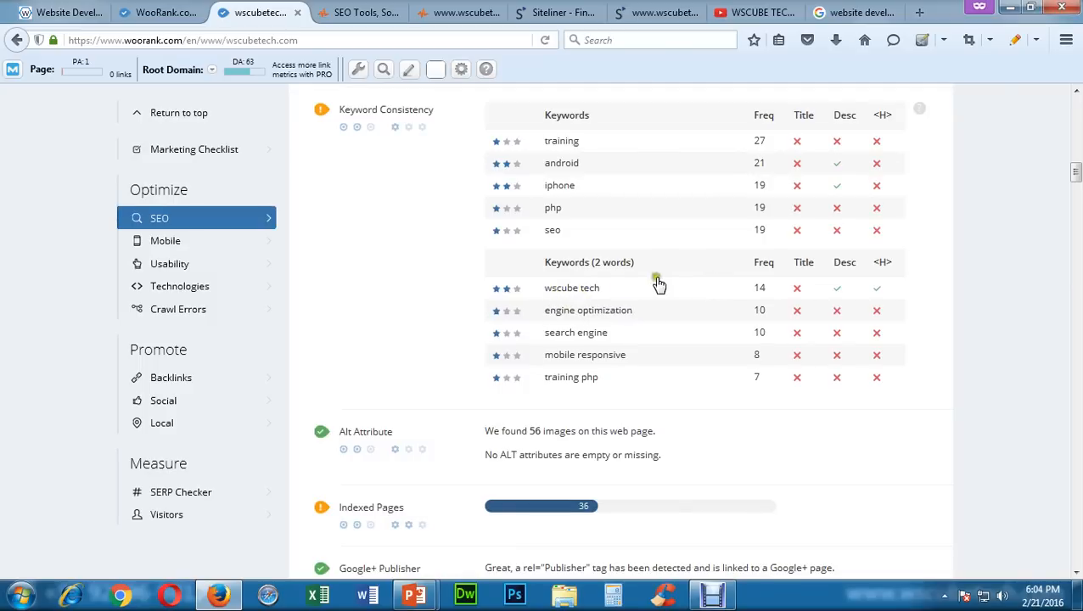
- Examine the remaining SEO checks in the WooRank report, from keyword consistency and alt attributes through links, robots.txt and domain registration to related websites
click(611, 289)
scroll(713, 386, down, 3)
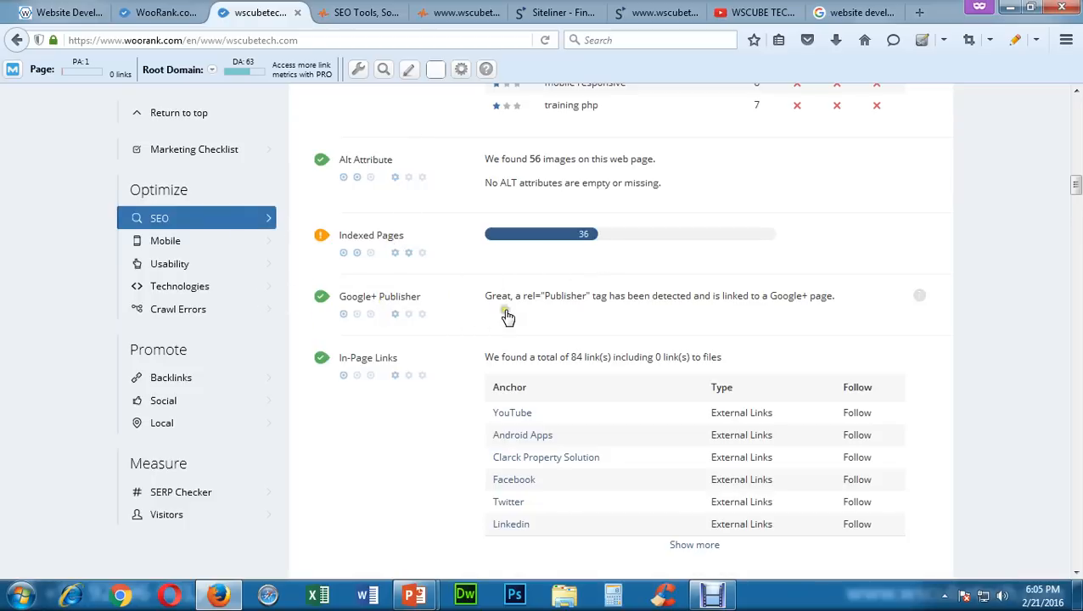
scroll(509, 314, down, 4)
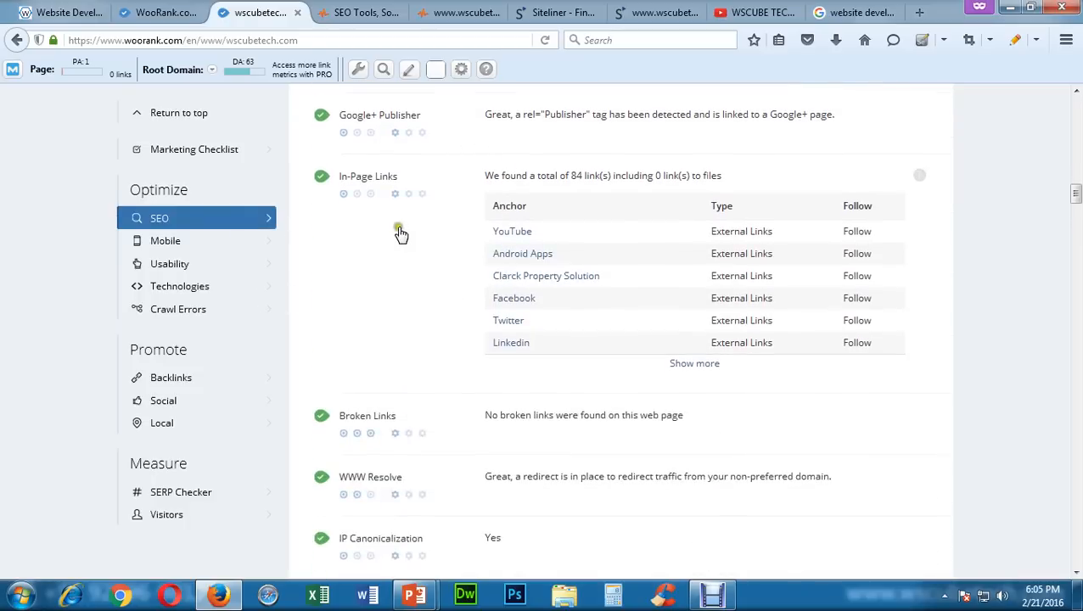
scroll(430, 252, down, 2)
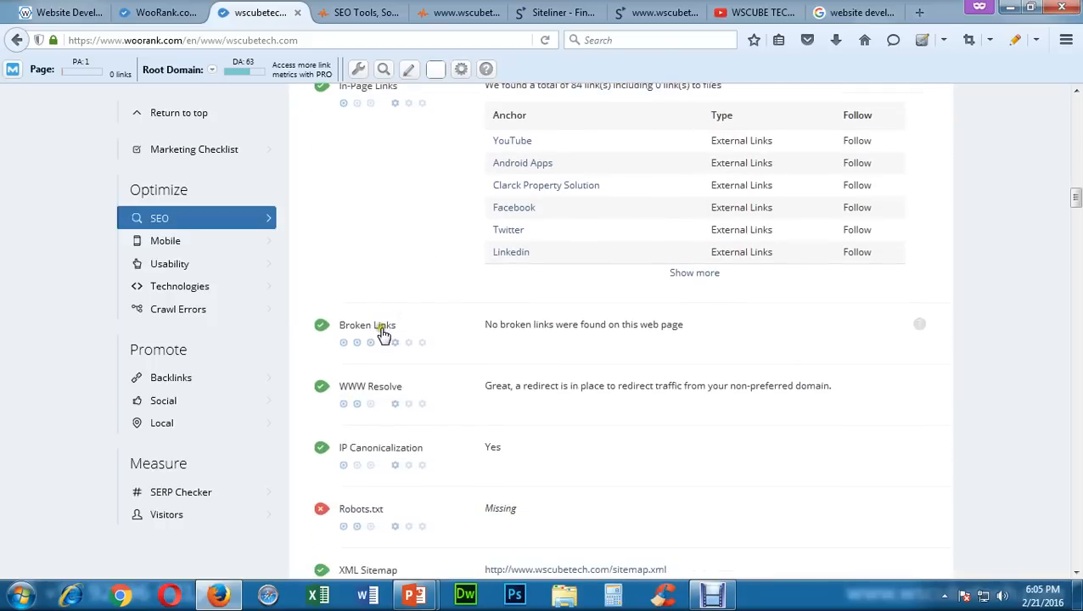
scroll(509, 340, down, 2)
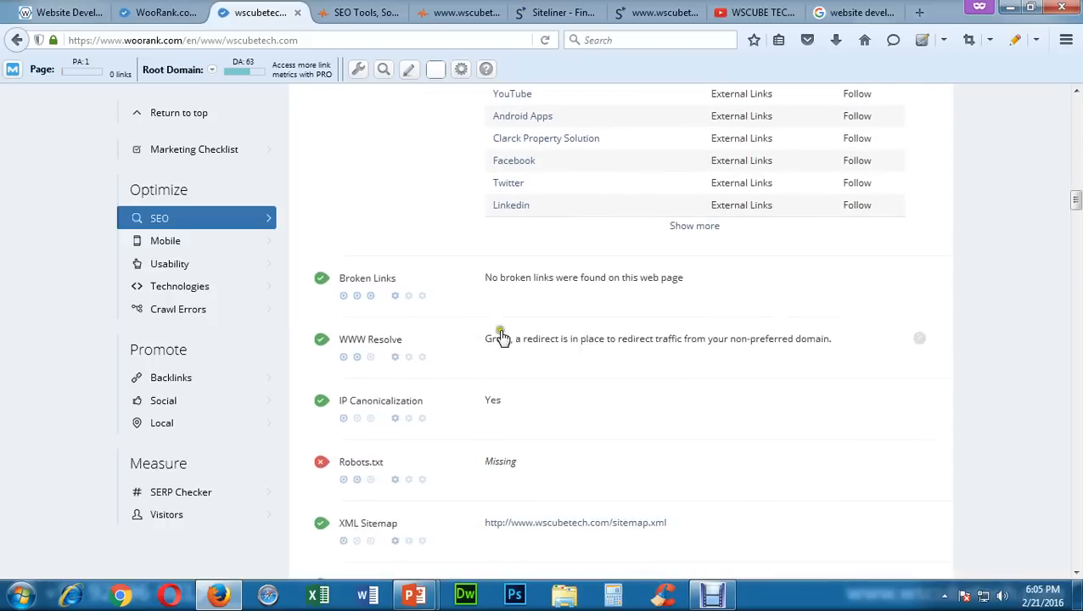
scroll(526, 326, down, 2)
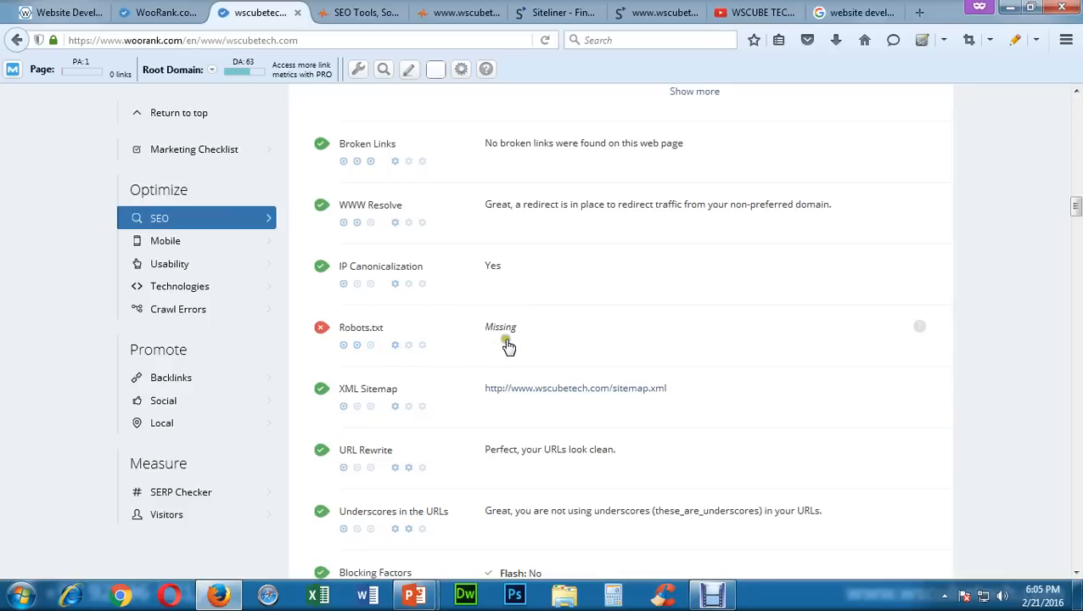
scroll(433, 411, down, 4)
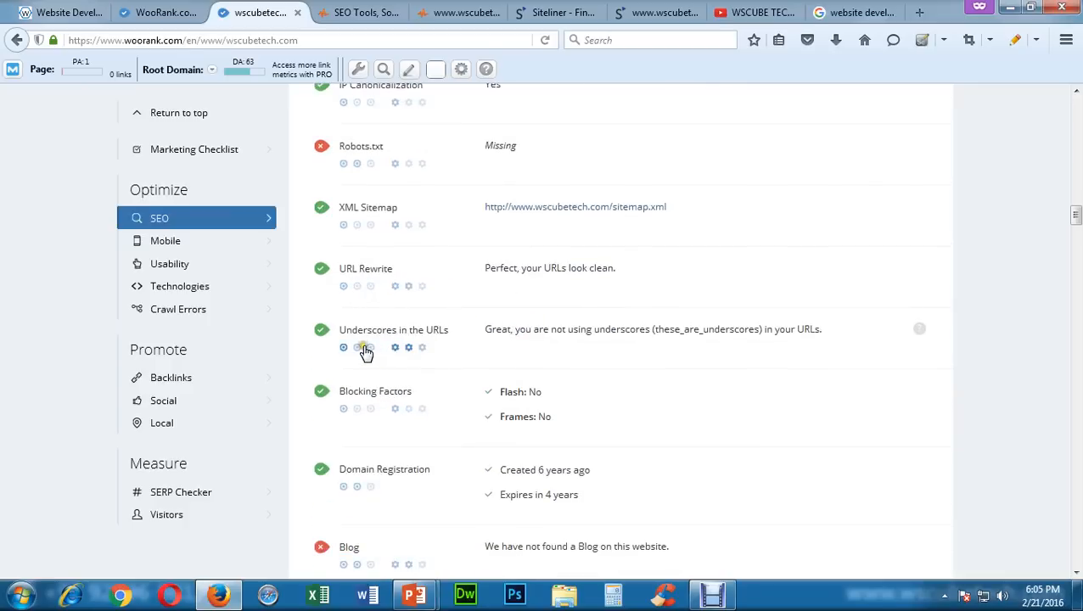
scroll(432, 391, down, 2)
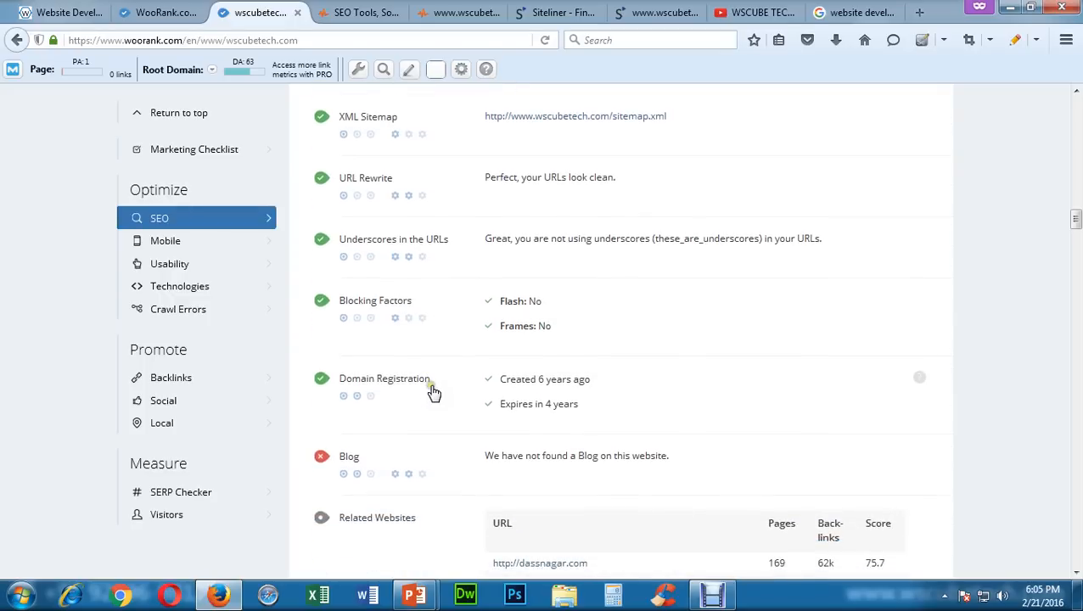
scroll(432, 392, down, 4)
scroll(433, 393, down, 4)
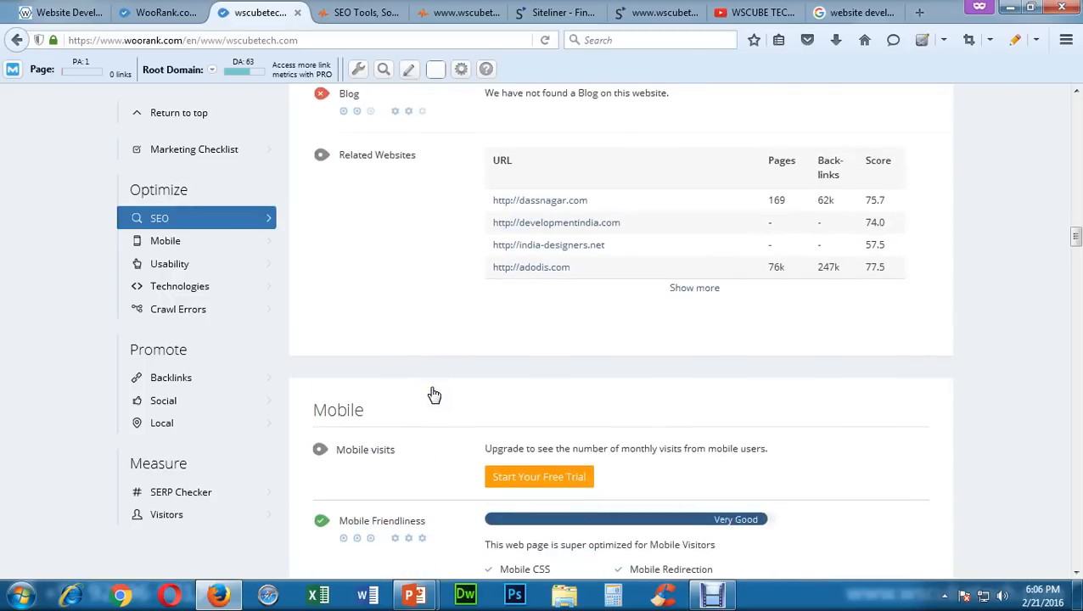
- Recheck the status markers and solving-difficulty ratings of the report's SEO checks, including Robots.txt and Indexed Pages
scroll(434, 399, up, 6)
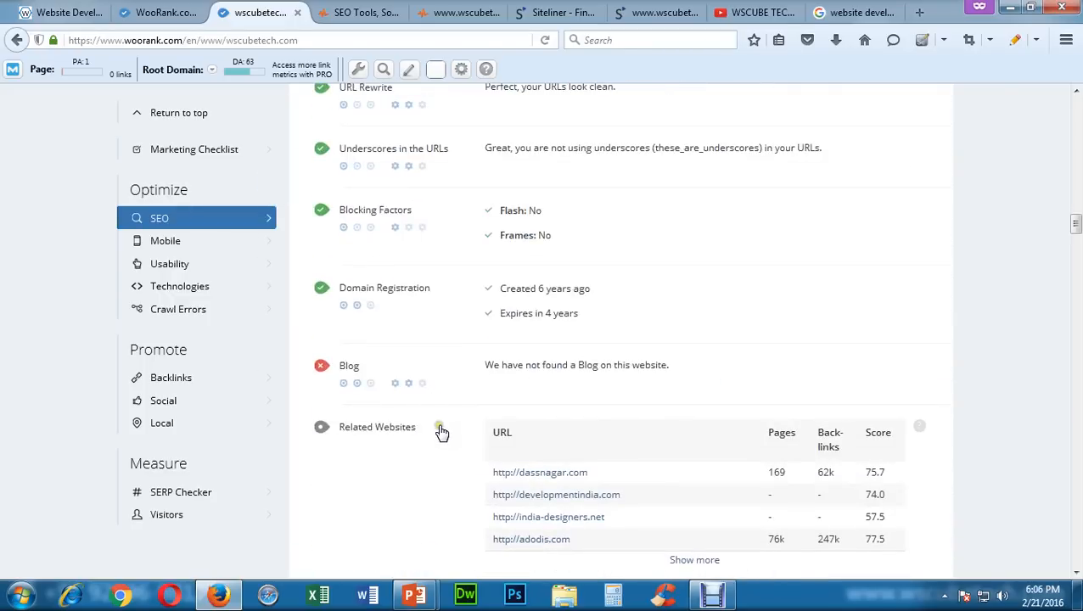
scroll(438, 428, up, 6)
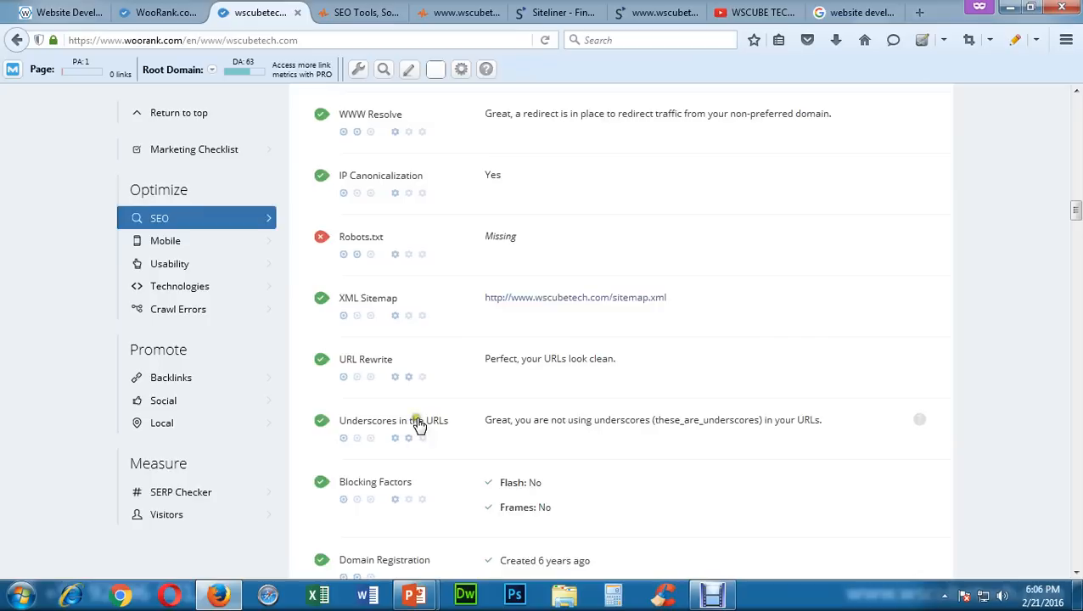
scroll(419, 431, up, 4)
mouse_move(418, 436)
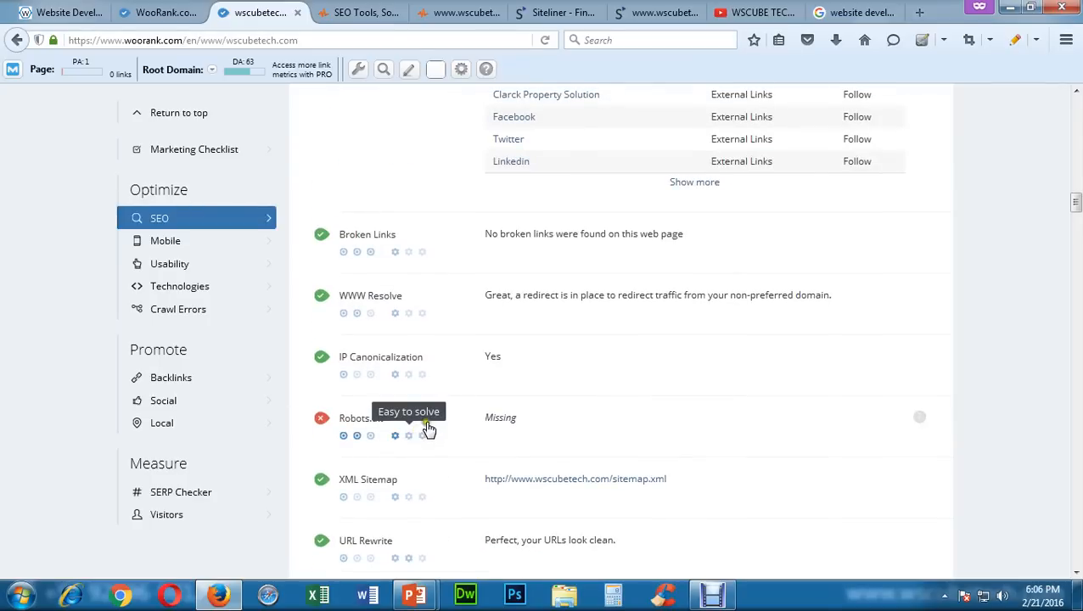
scroll(418, 438, up, 6)
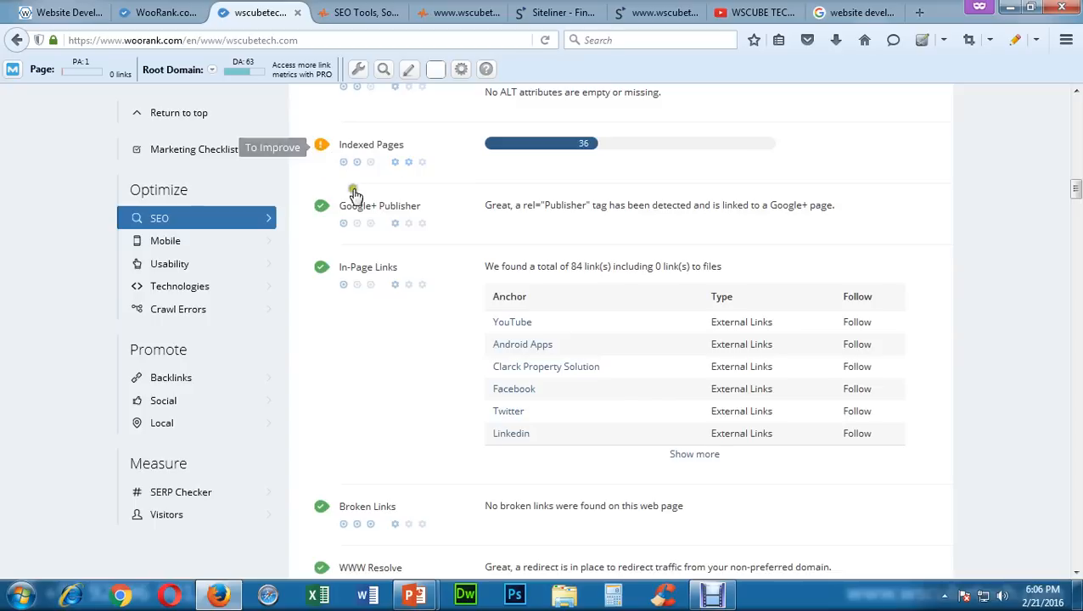
scroll(369, 242, down, 5)
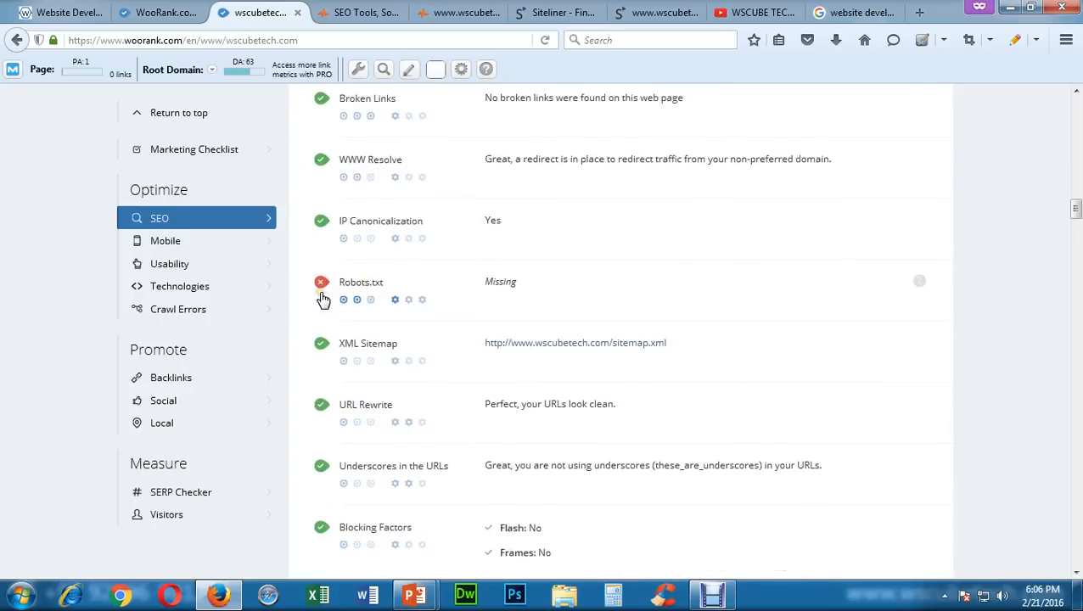
scroll(322, 301, down, 3)
- Examine the report's Mobile section, covering mobile friendliness, rendering, touchscreen readiness, font legibility, viewport and mobile speed
scroll(329, 307, down, 5)
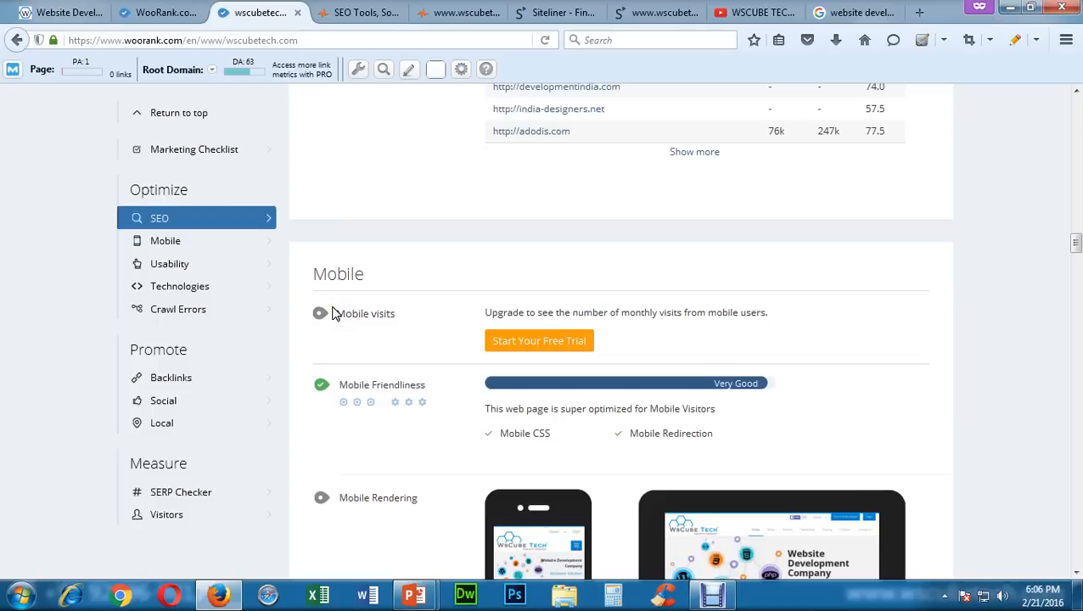
scroll(435, 379, down, 5)
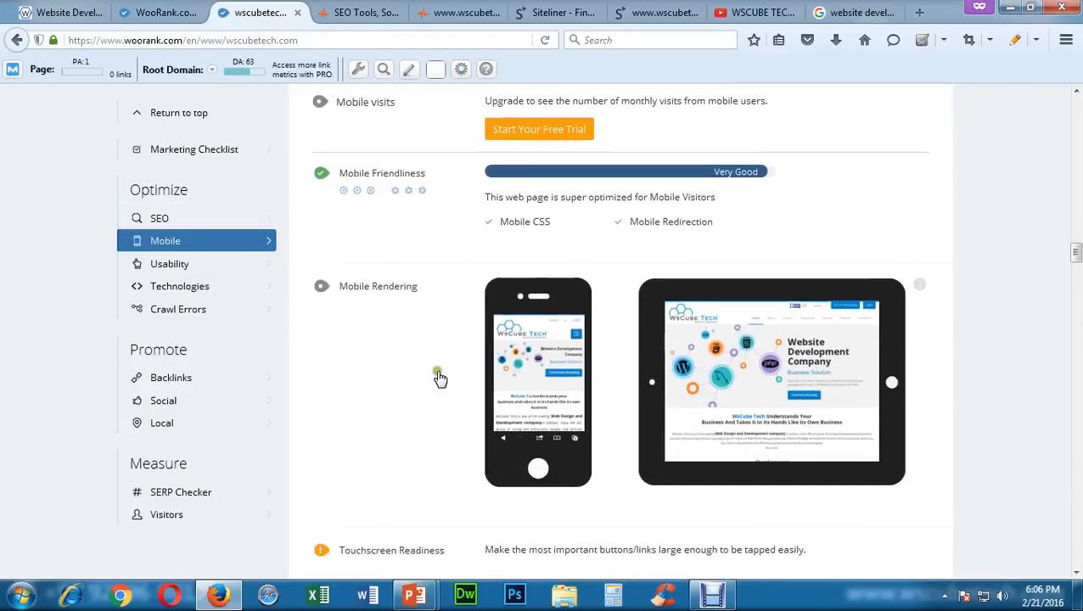
scroll(425, 403, up, 4)
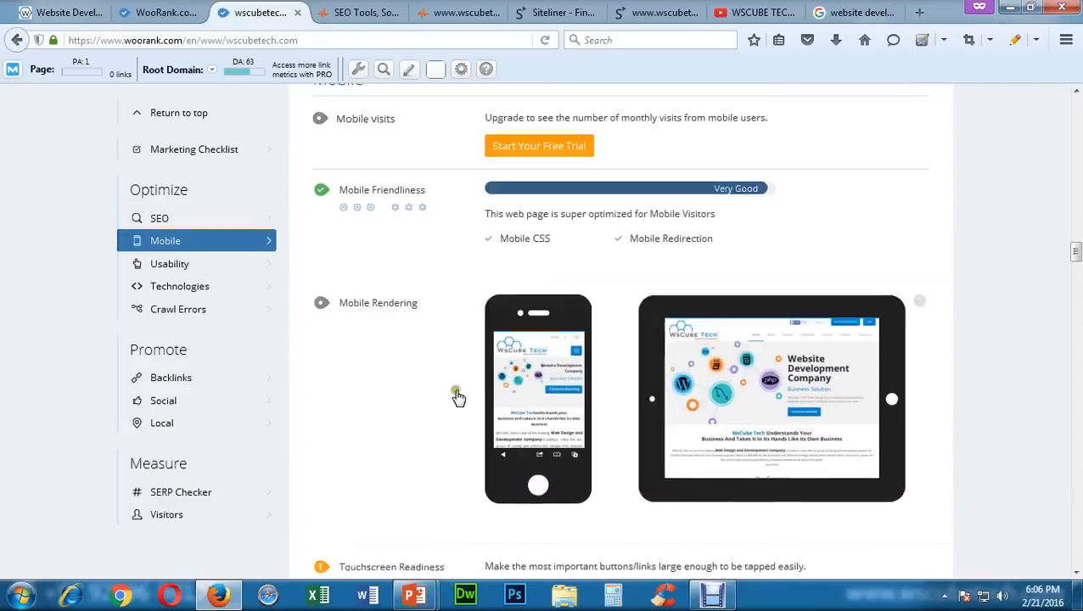
scroll(556, 251, down, 3)
scroll(793, 289, down, 3)
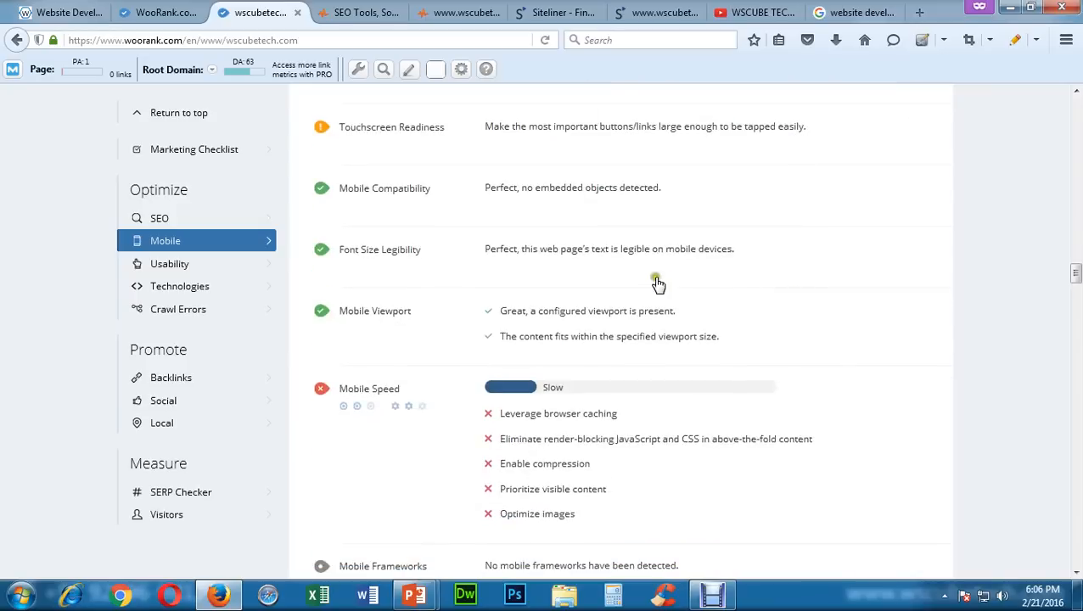
scroll(640, 297, down, 2)
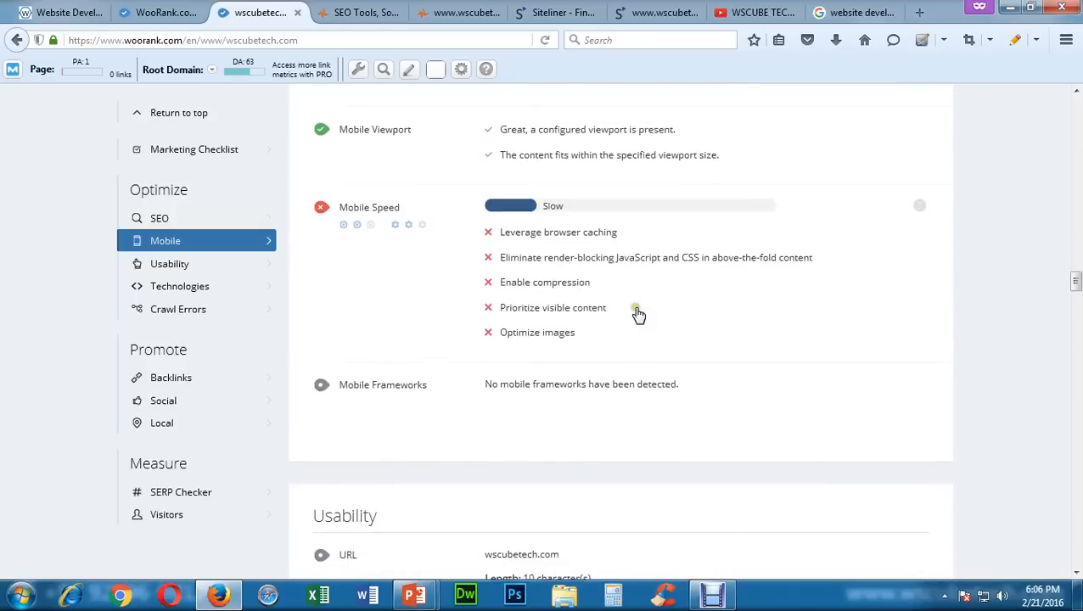
- Examine the report's Usability section, including custom 404 page, page size, load time, structured data and domain availability, plus the start of Technologies
scroll(638, 315, down, 4)
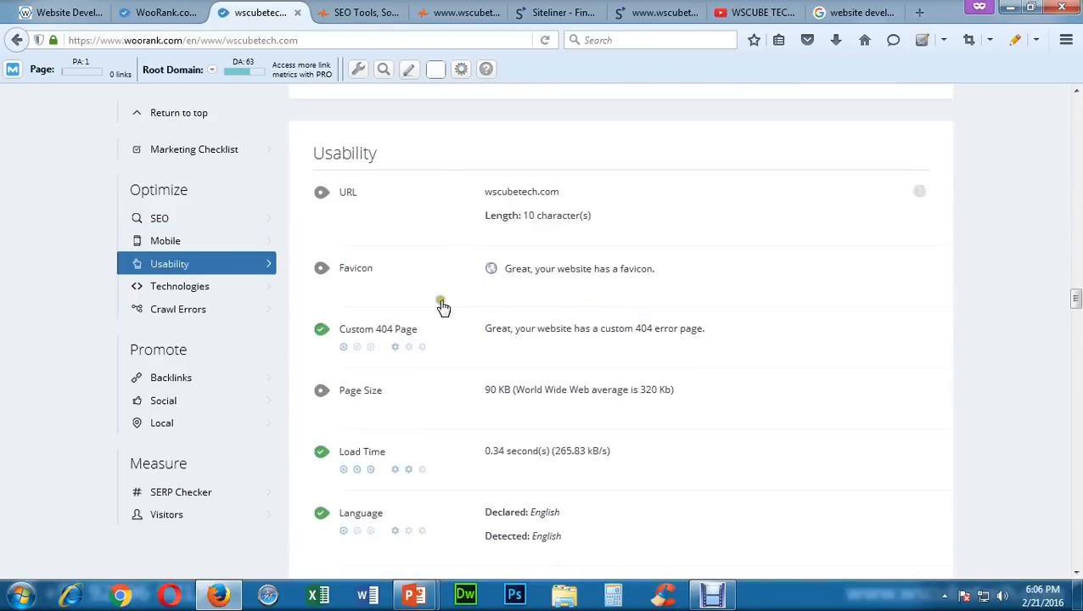
scroll(437, 369, down, 1)
scroll(437, 369, down, 2)
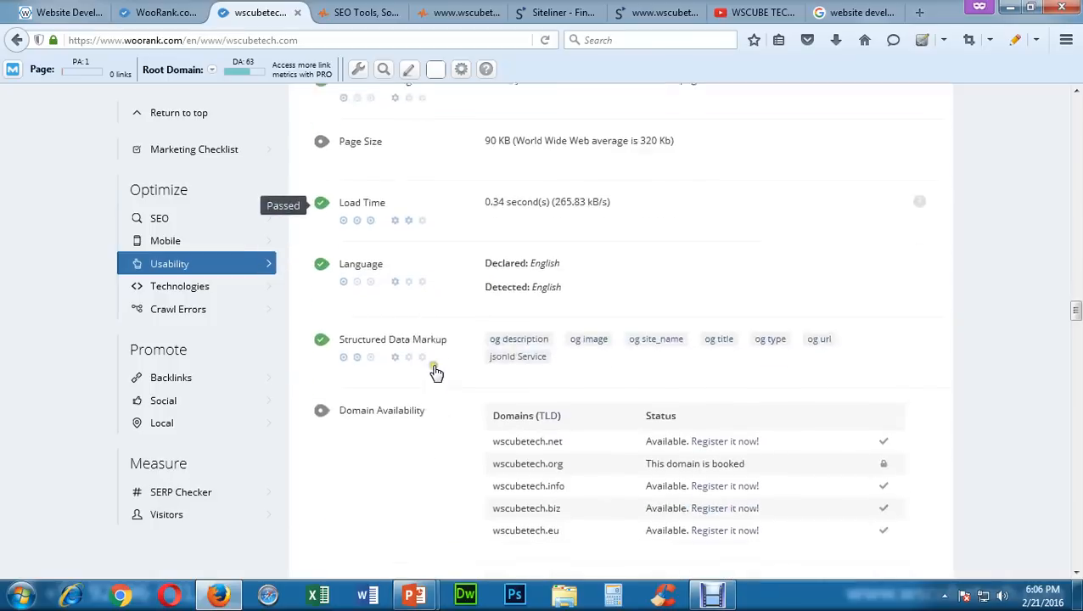
scroll(435, 372, up, 3)
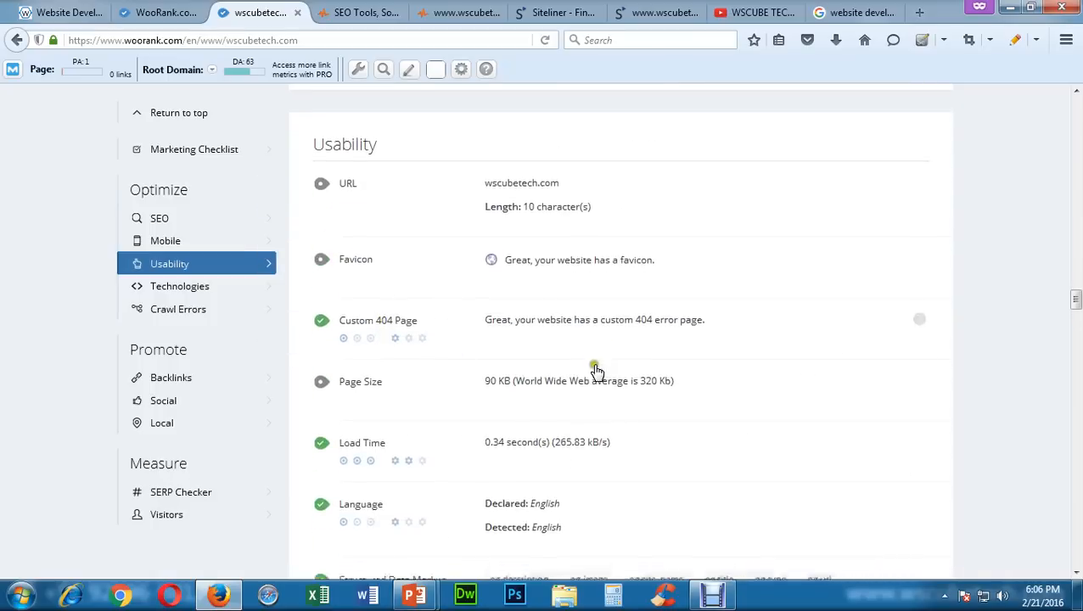
scroll(594, 371, down, 3)
scroll(597, 372, down, 7)
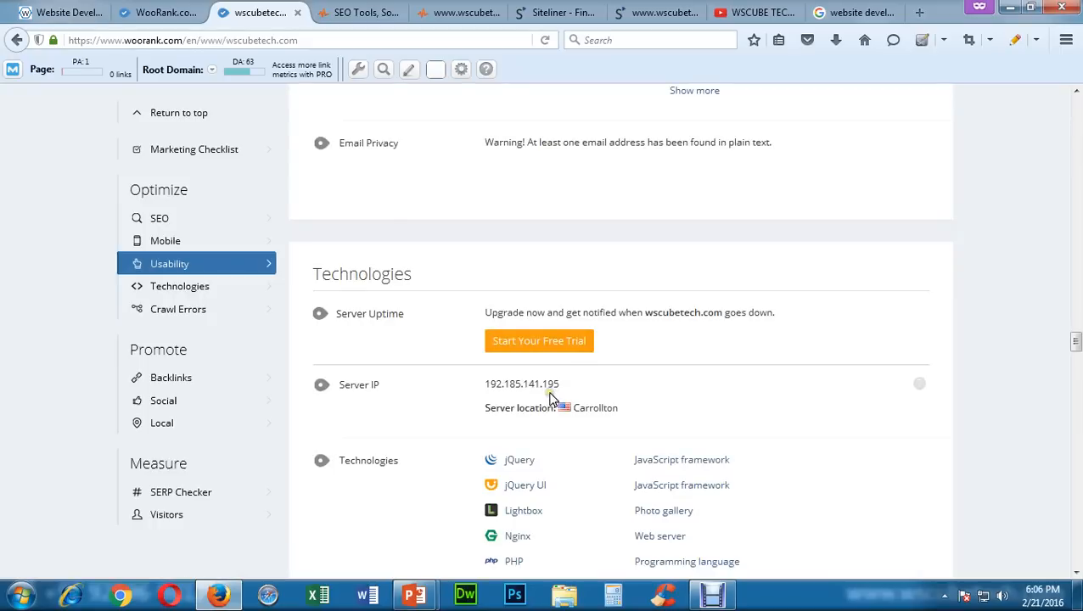
scroll(638, 474, up, 8)
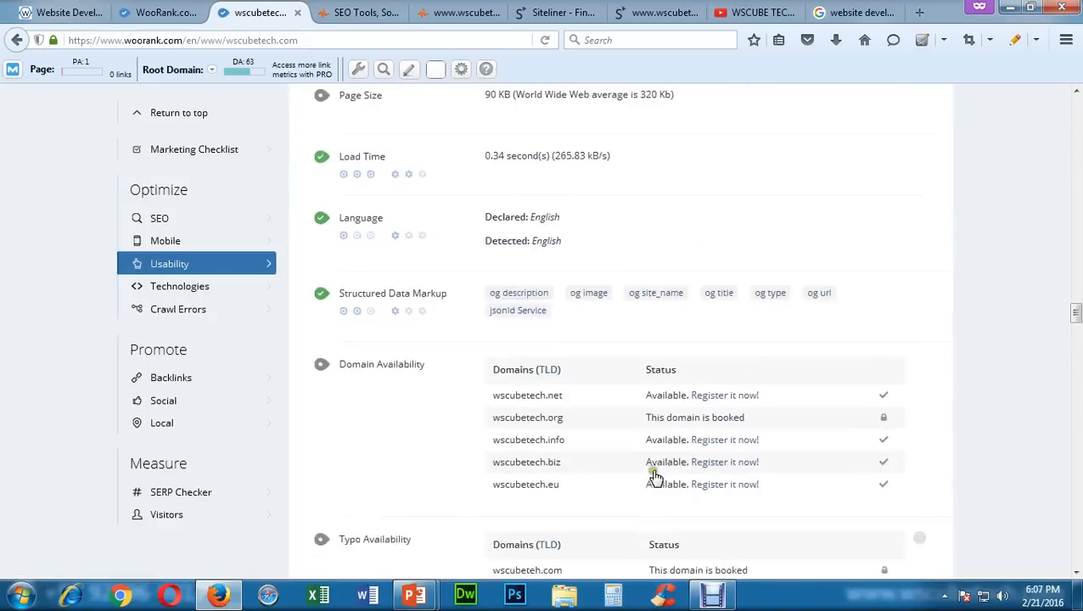
scroll(670, 472, up, 10)
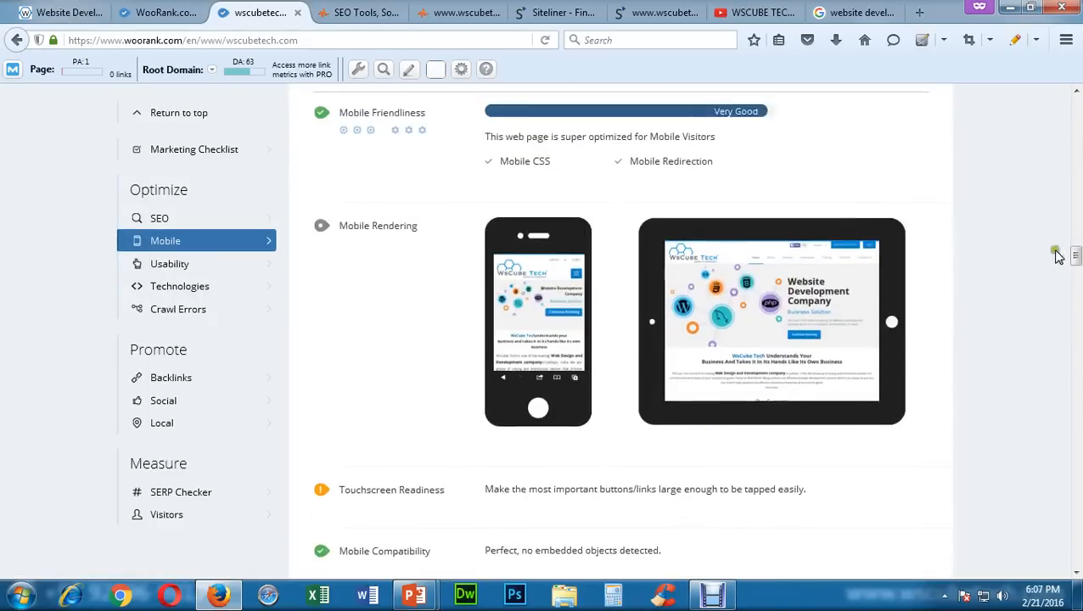
- Return to the start of the WooRank report and review the overall score, marketing checklist and SEO checks down to Indexed Pages
drag(1076, 257, 1076, 103)
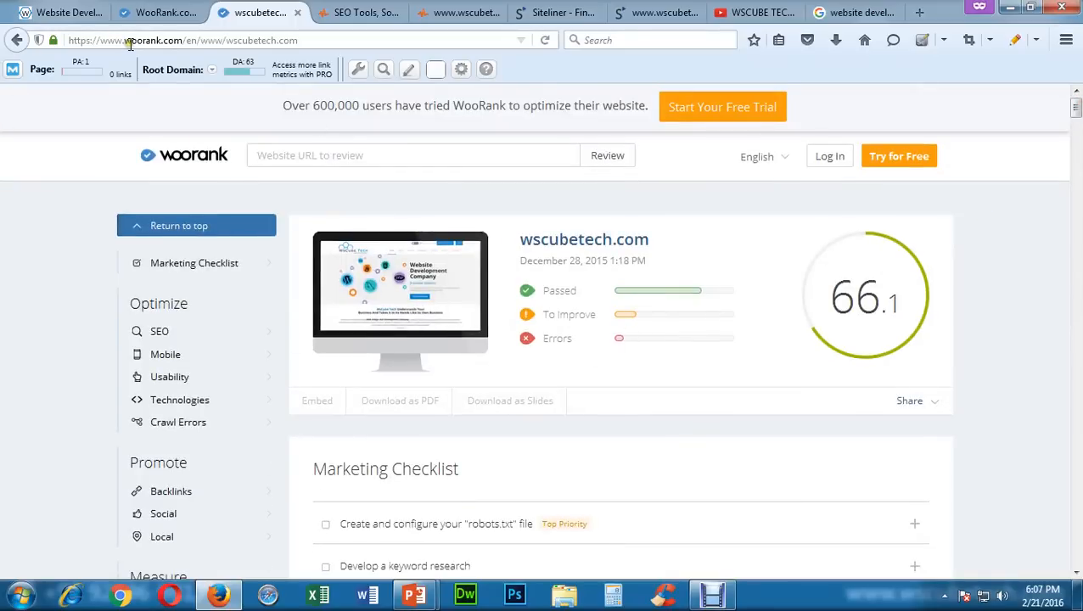
mouse_move(805, 310)
scroll(689, 429, down, 2)
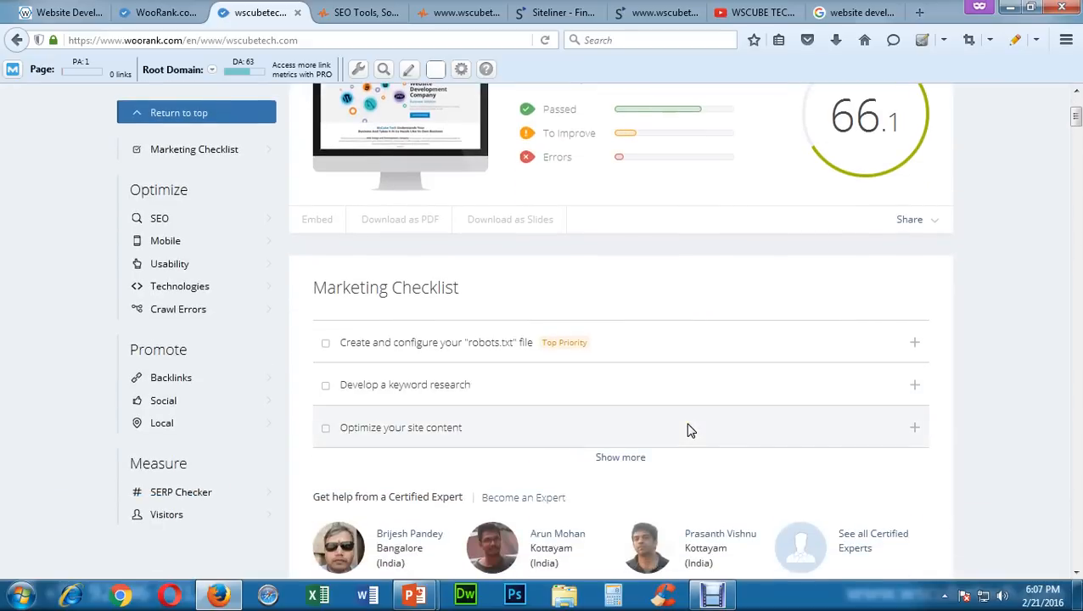
click(977, 390)
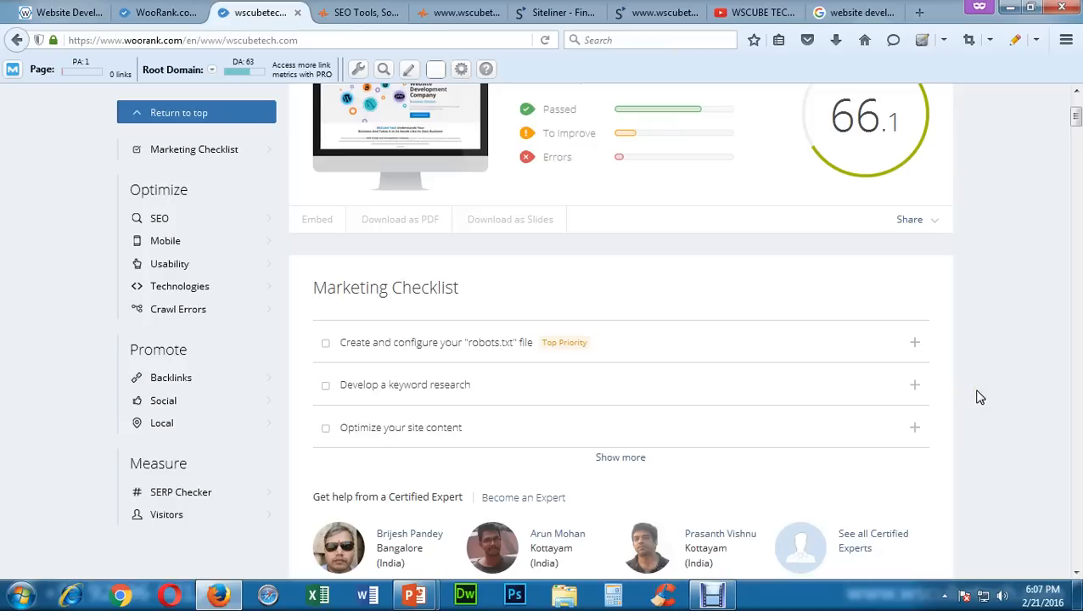
click(906, 345)
scroll(591, 316, down, 15)
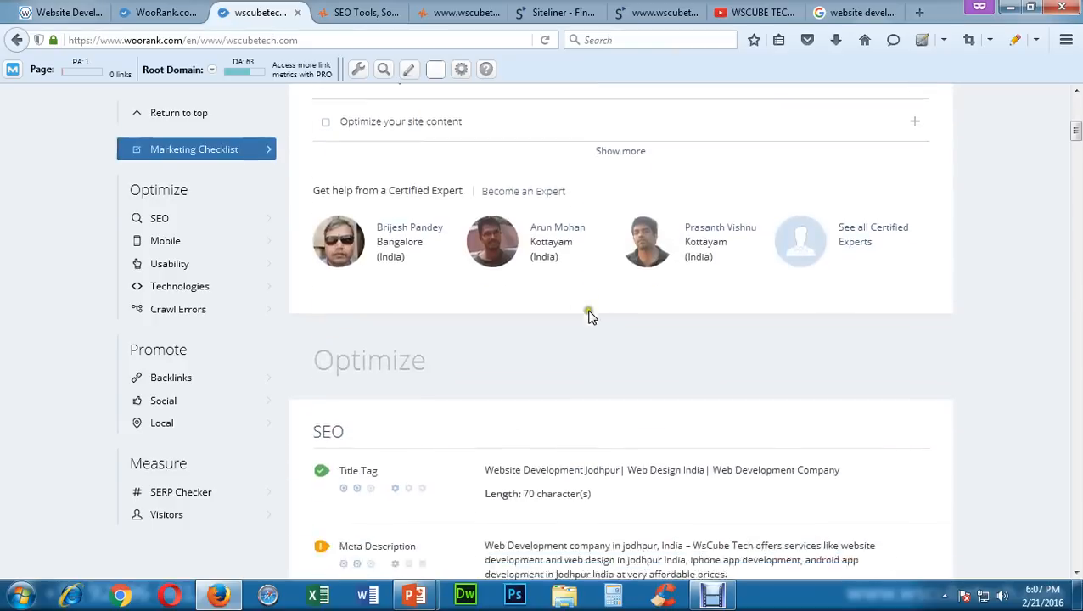
scroll(531, 348, down, 4)
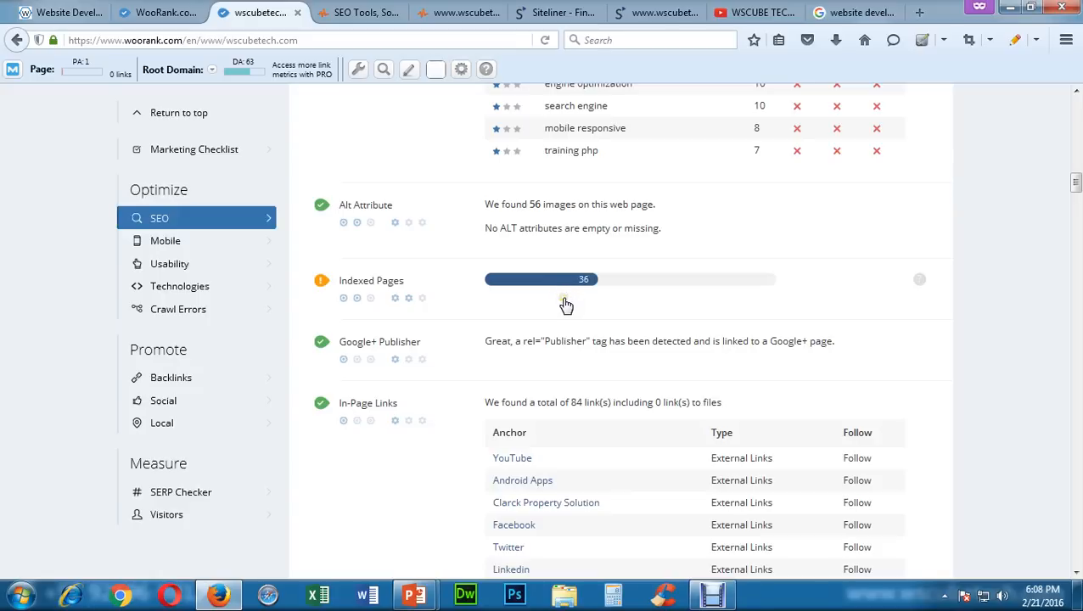
- Bring up the open SEO SiteCheckup home page and place the cursor in its website URL field
click(188, 7)
click(257, 10)
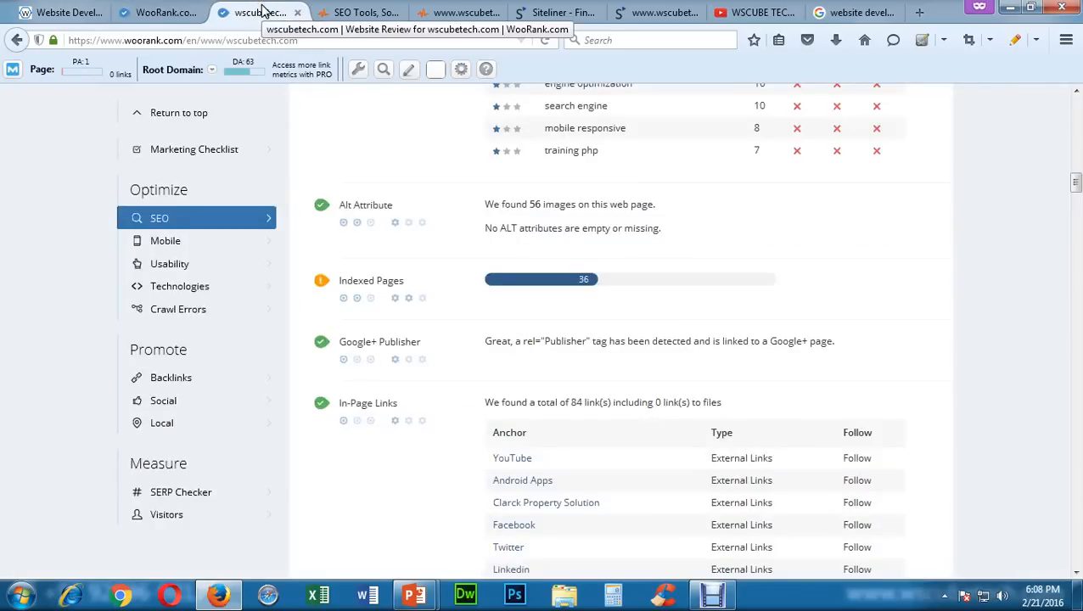
click(360, 12)
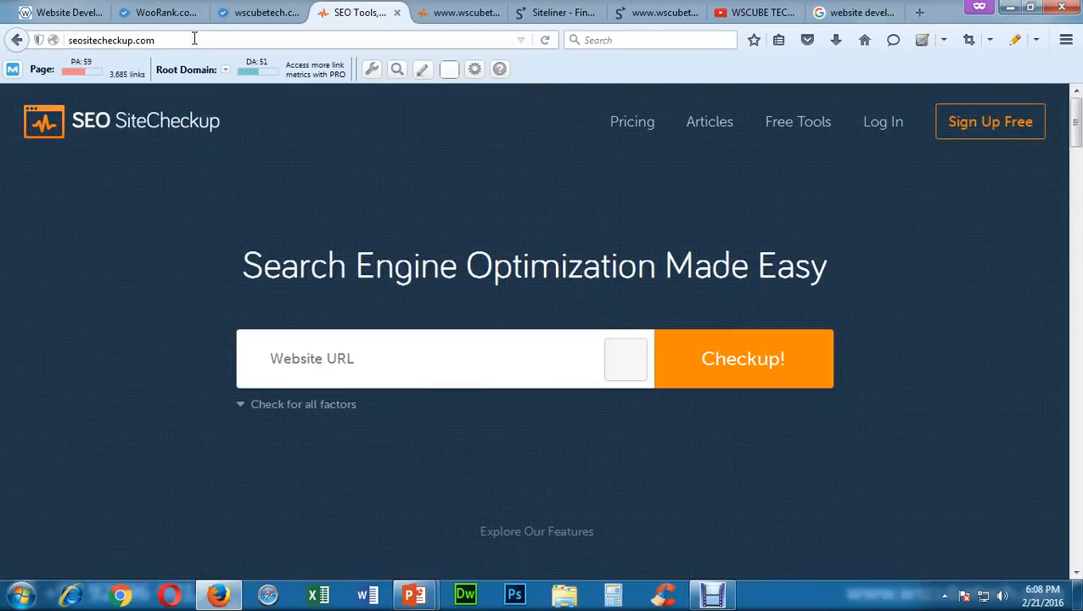
click(324, 367)
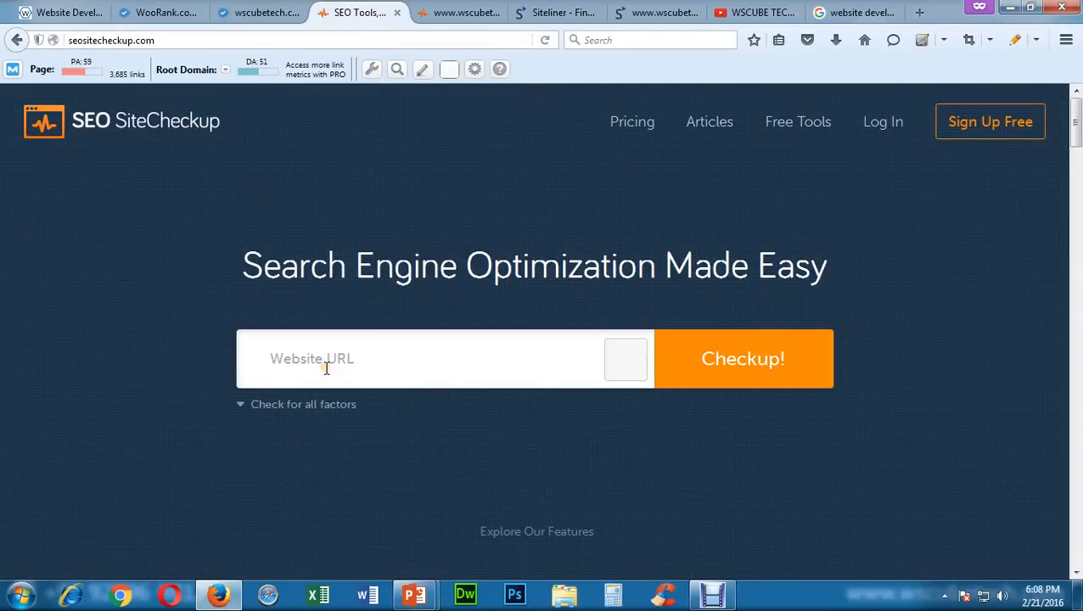
click(467, 12)
scroll(715, 384, down, 5)
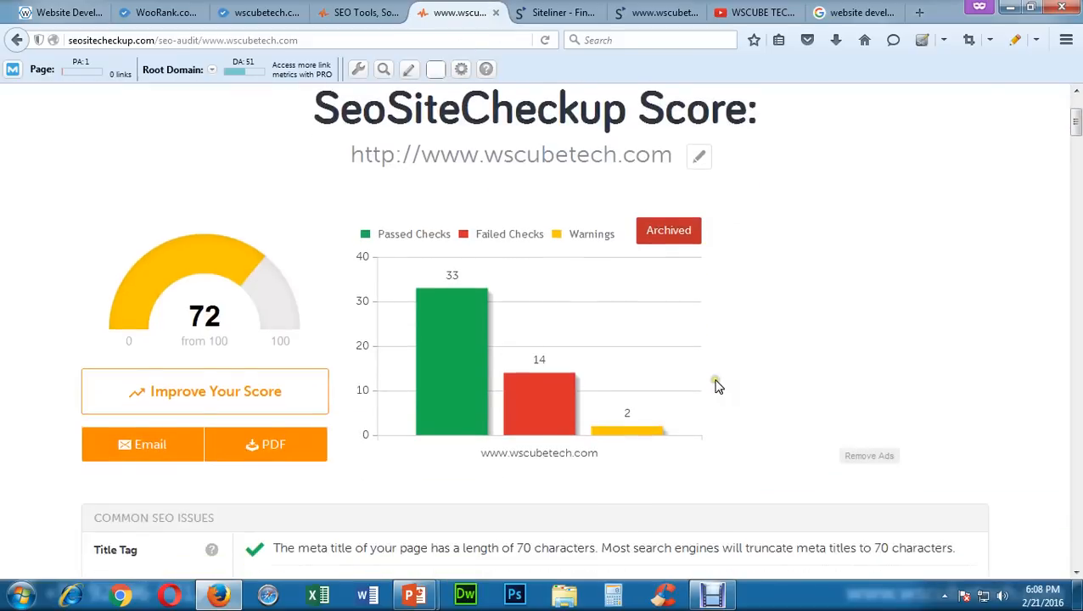
scroll(717, 390, down, 10)
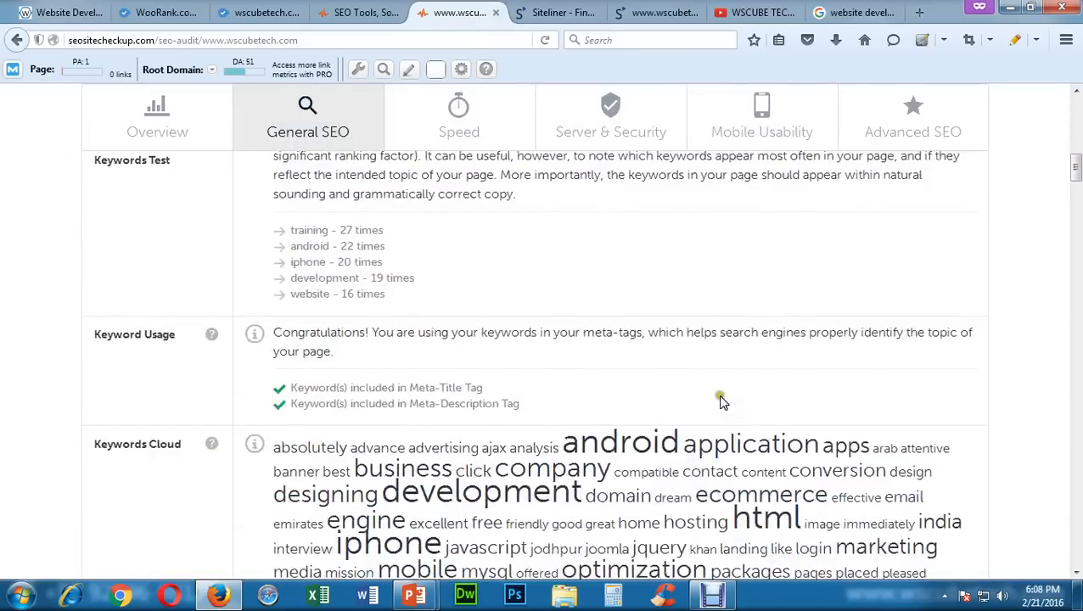
scroll(721, 403, down, 1)
click(259, 12)
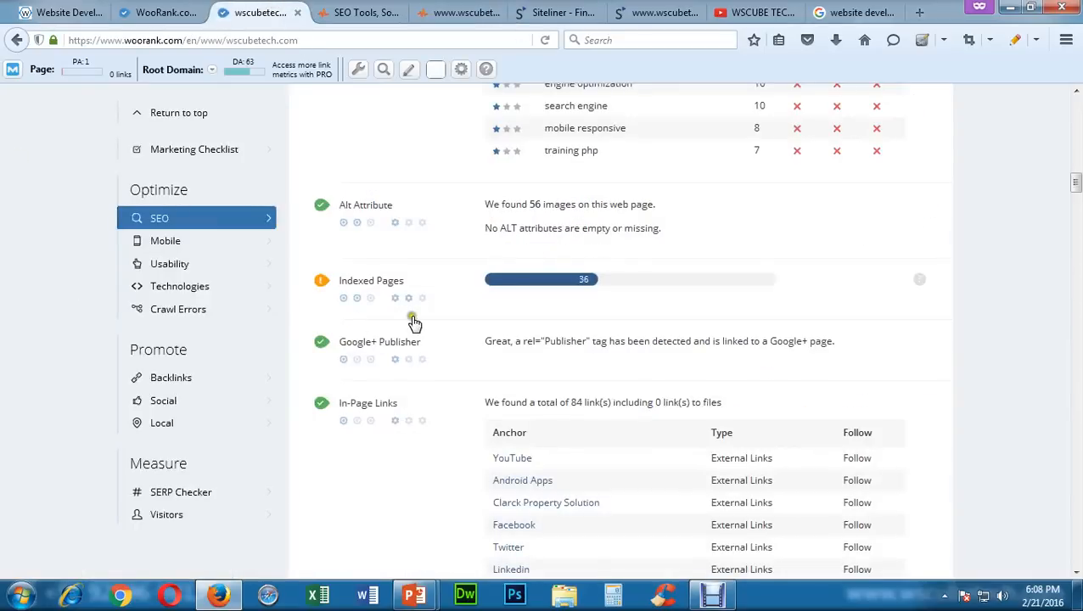
- Review the WooRank report's remaining SEO checks from Indexed Pages through in-page links, robots.txt and domain registration to Related Websites
scroll(432, 396, up, 3)
scroll(450, 400, down, 7)
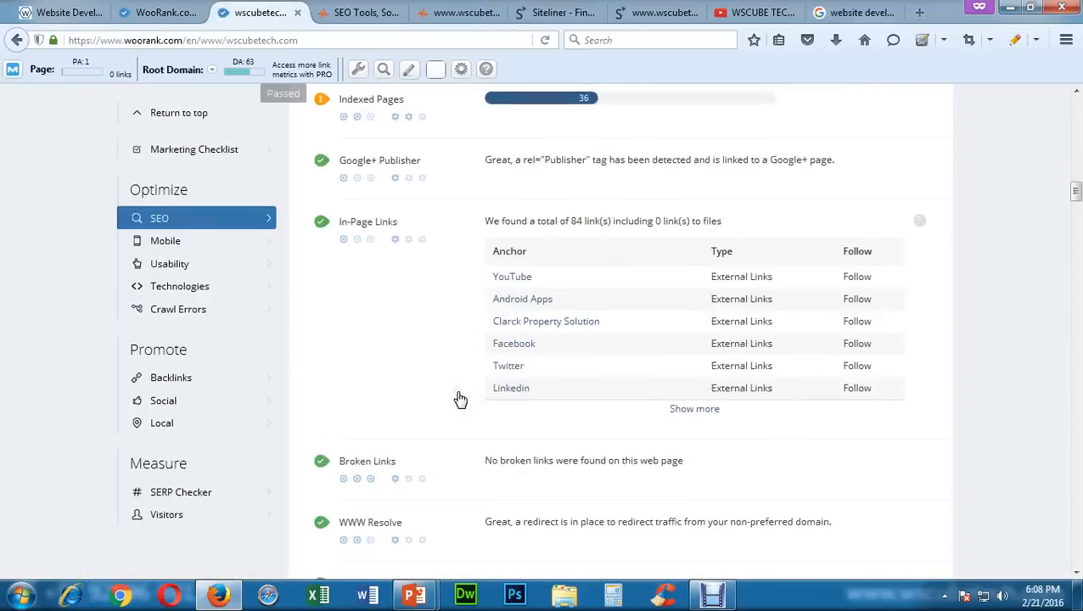
scroll(459, 399, down, 3)
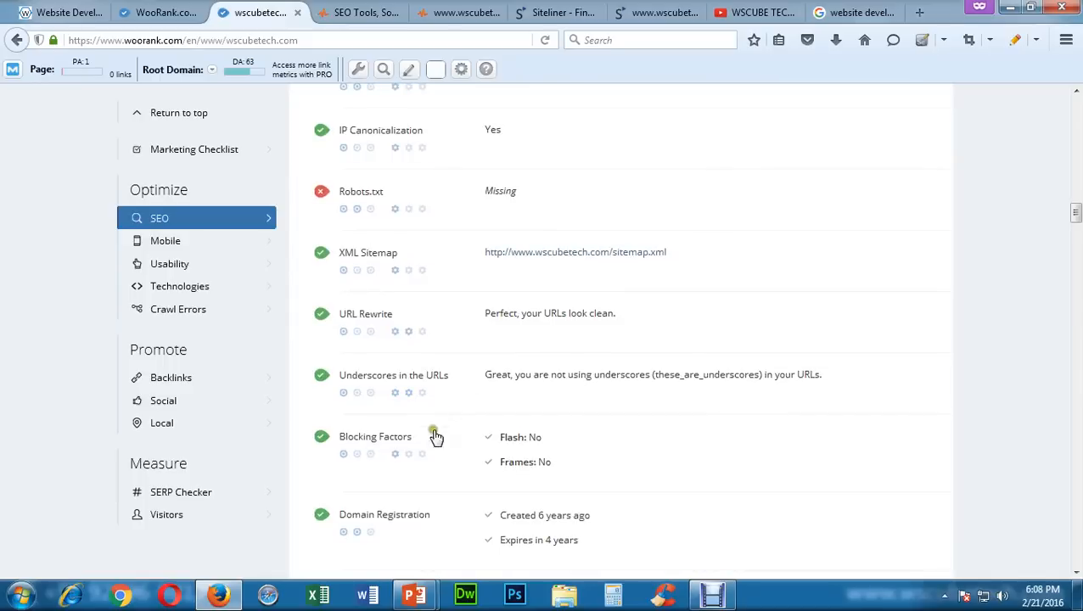
scroll(447, 387, down, 3)
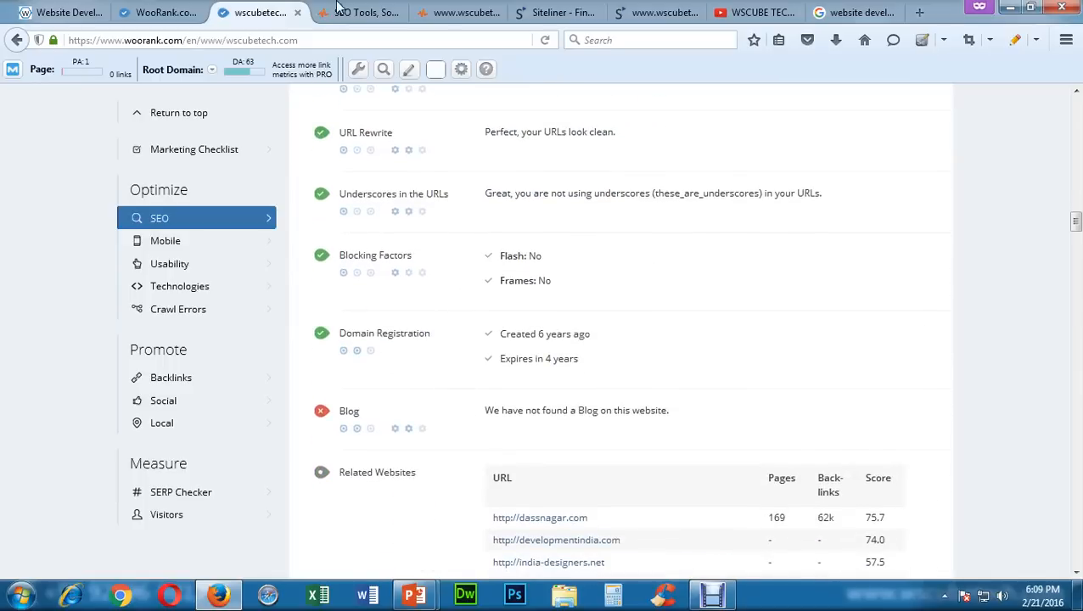
click(439, 10)
scroll(265, 418, up, 5)
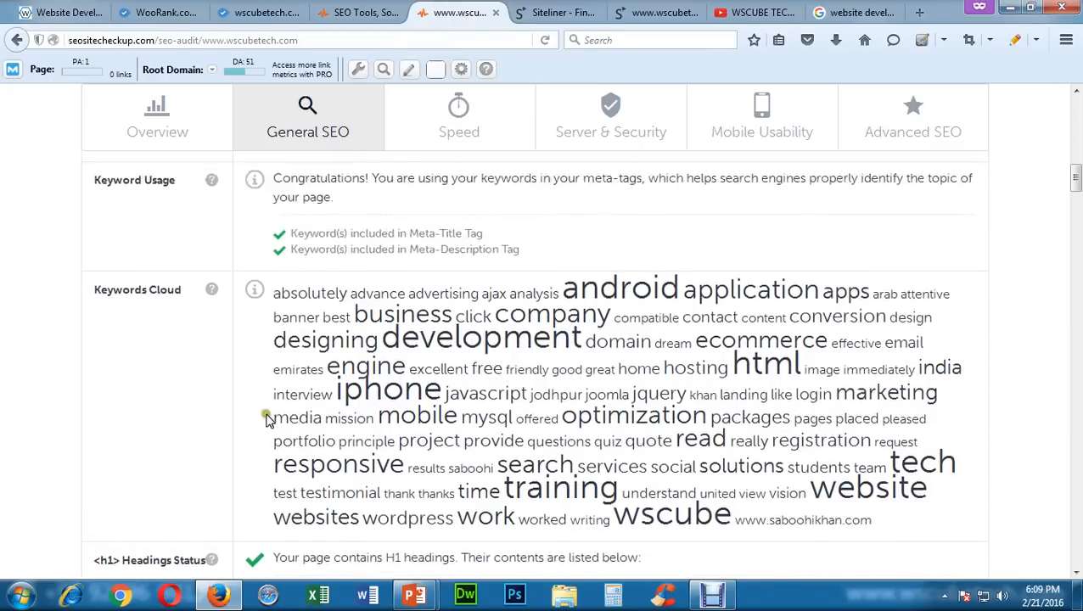
scroll(267, 418, up, 10)
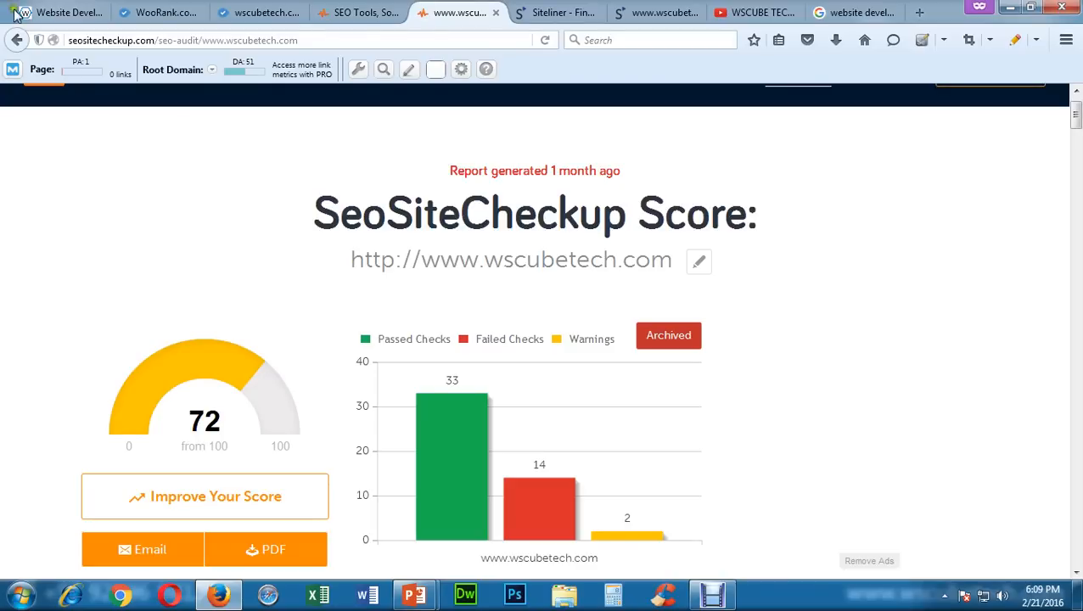
scroll(292, 447, down, 2)
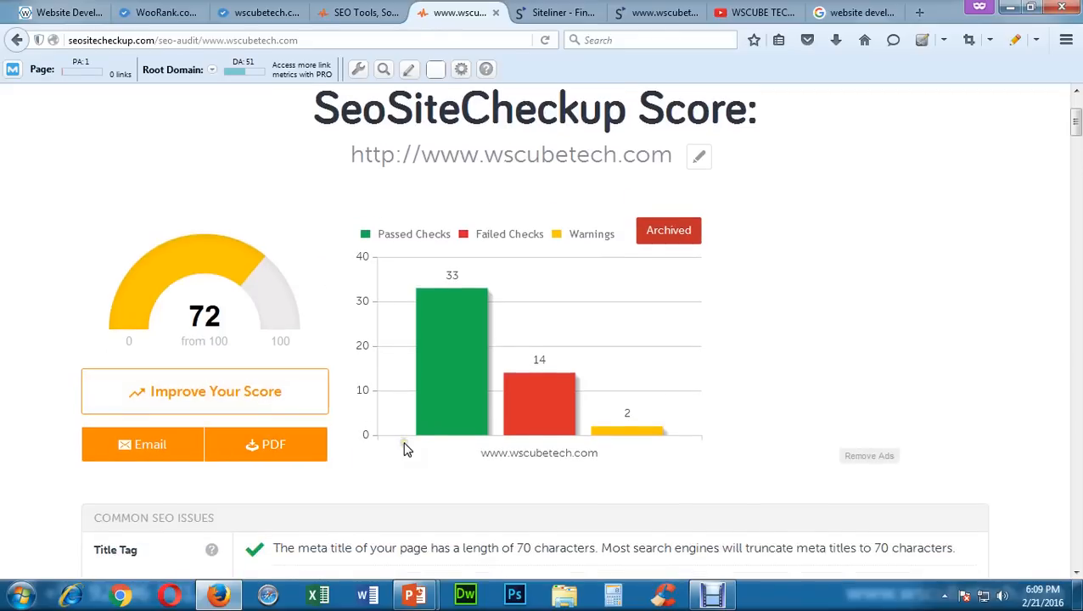
scroll(406, 446, down, 3)
scroll(473, 441, down, 11)
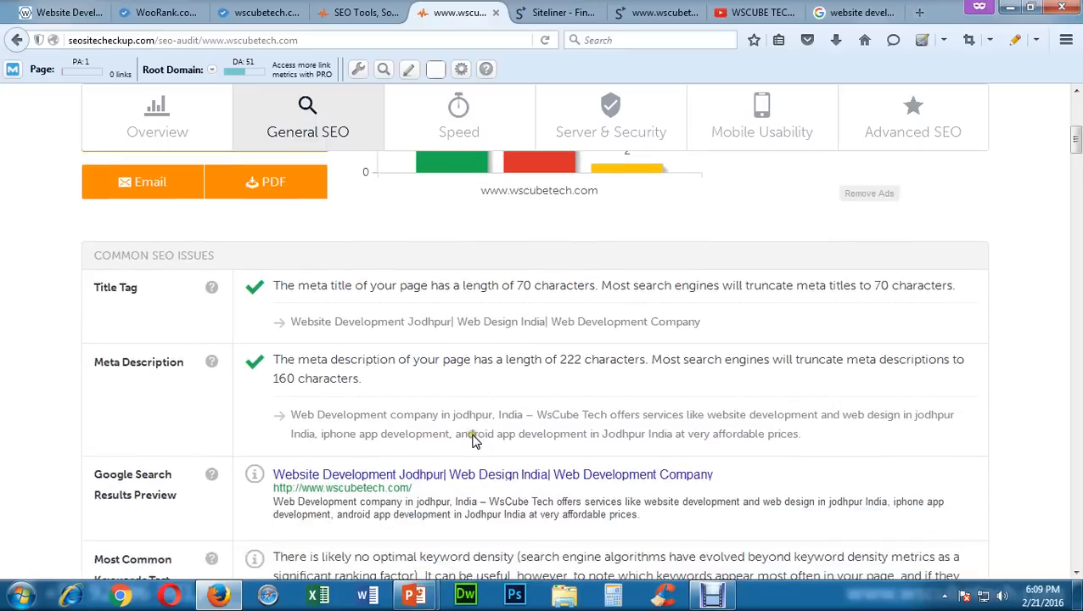
scroll(472, 441, down, 12)
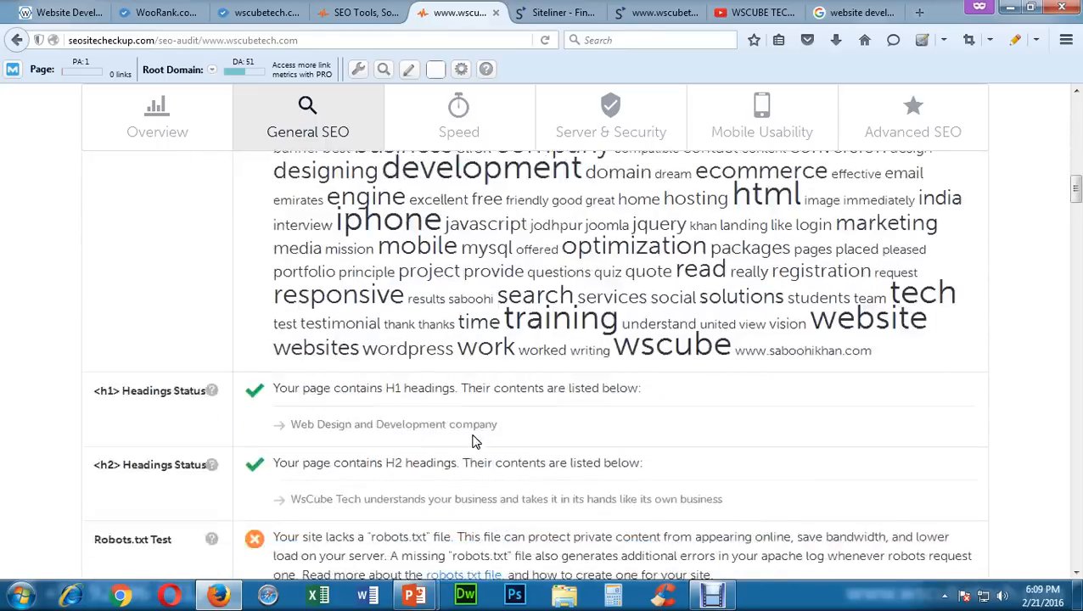
scroll(476, 435, down, 6)
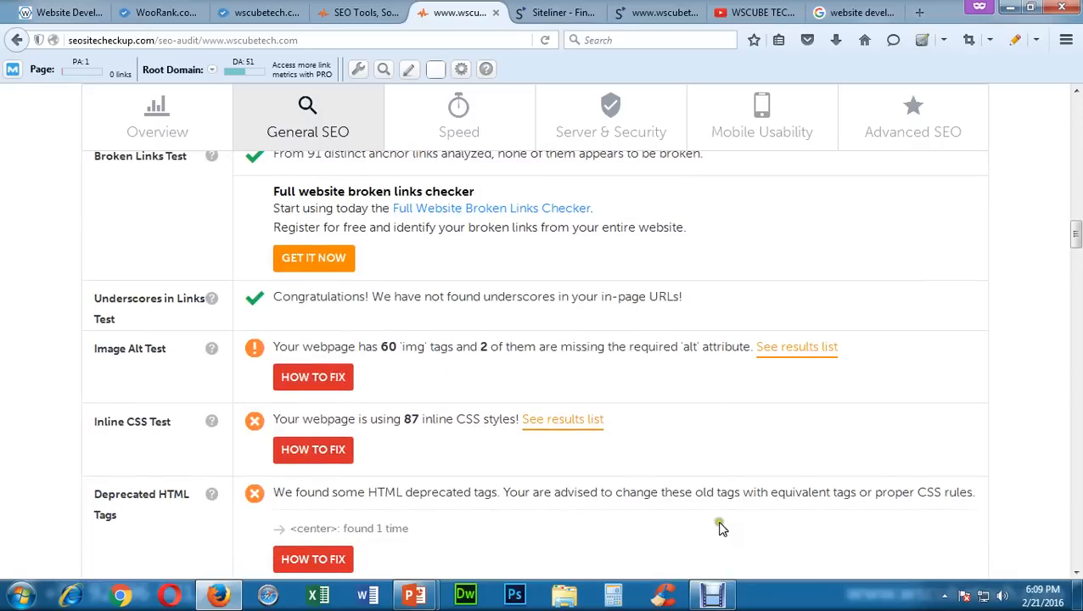
scroll(715, 524, up, 11)
scroll(718, 489, up, 6)
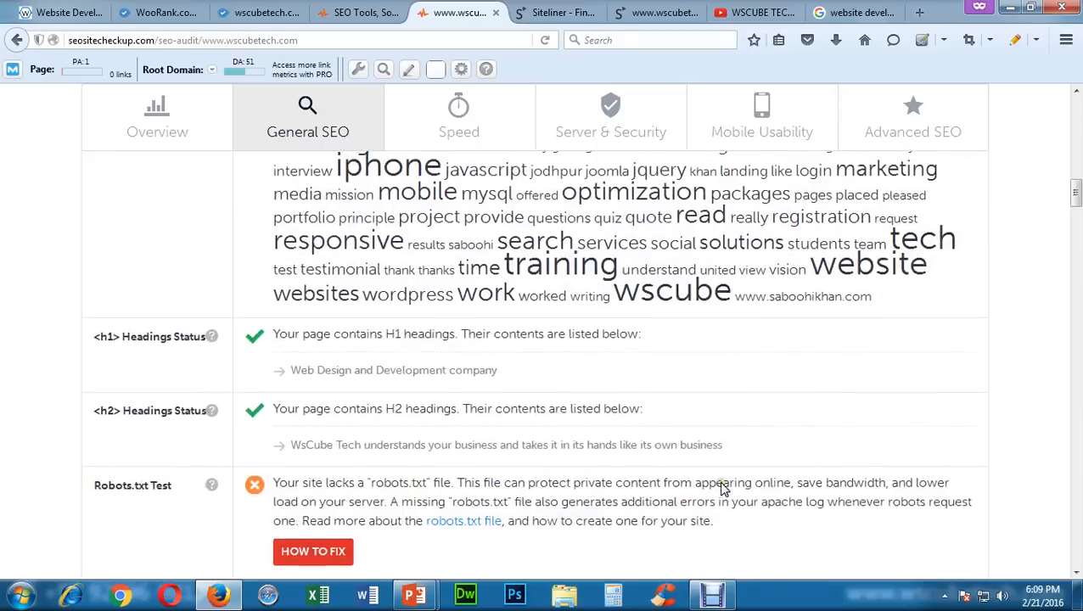
- Compare WooRank's Instant Website Review page with the audit's Common SEO Issues, then bring up the website's own page
click(137, 8)
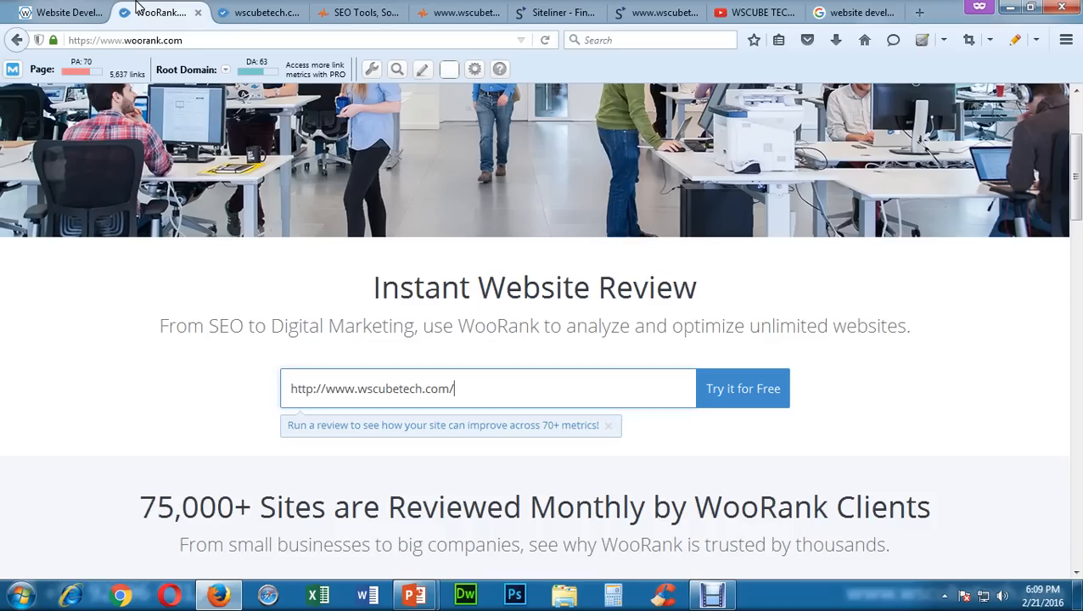
click(442, 12)
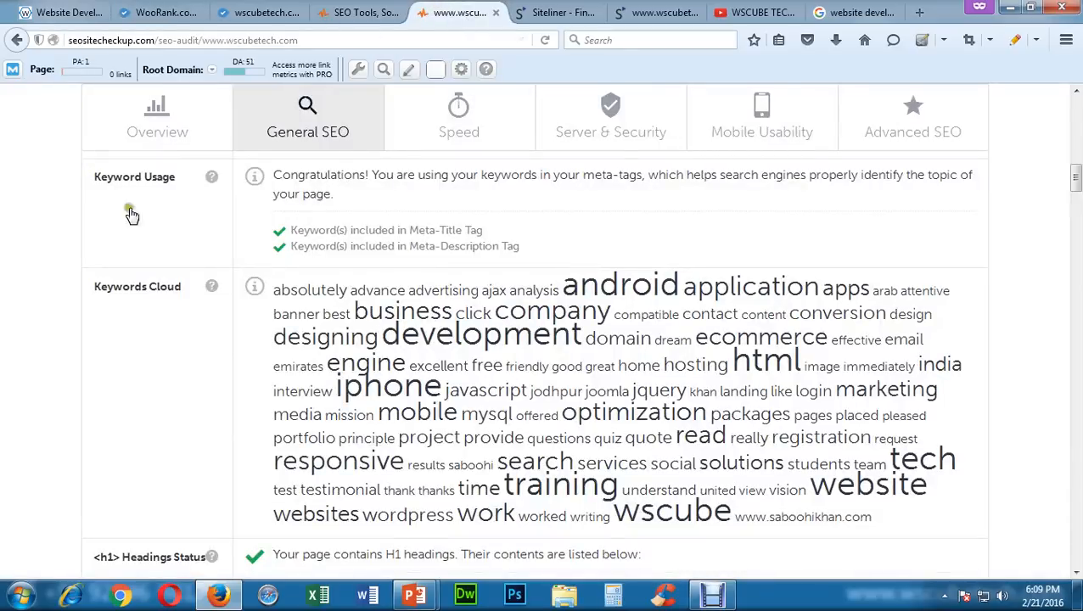
scroll(413, 318, up, 10)
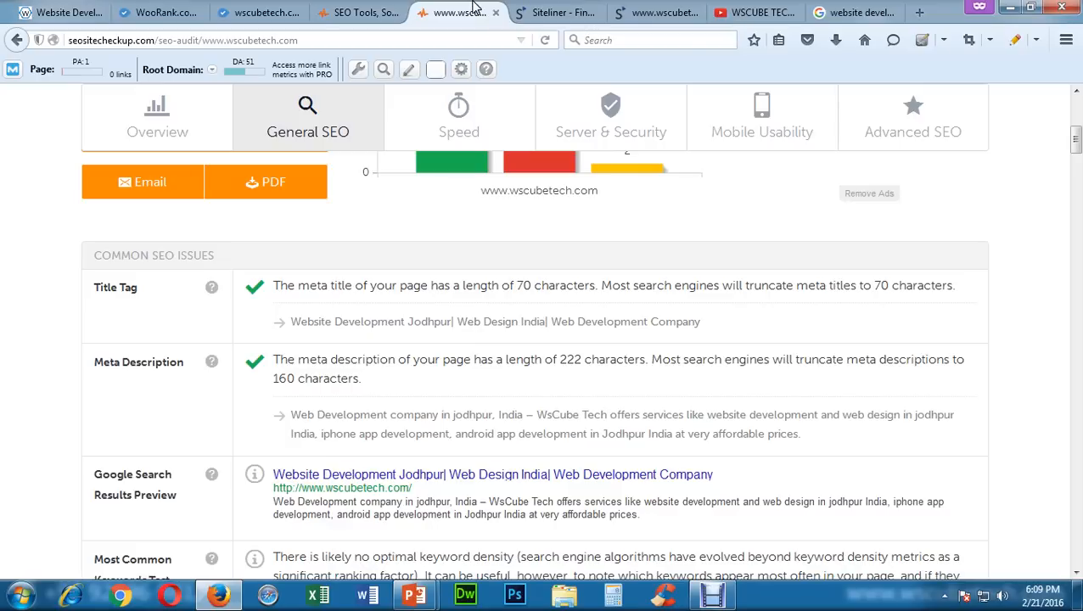
click(151, 12)
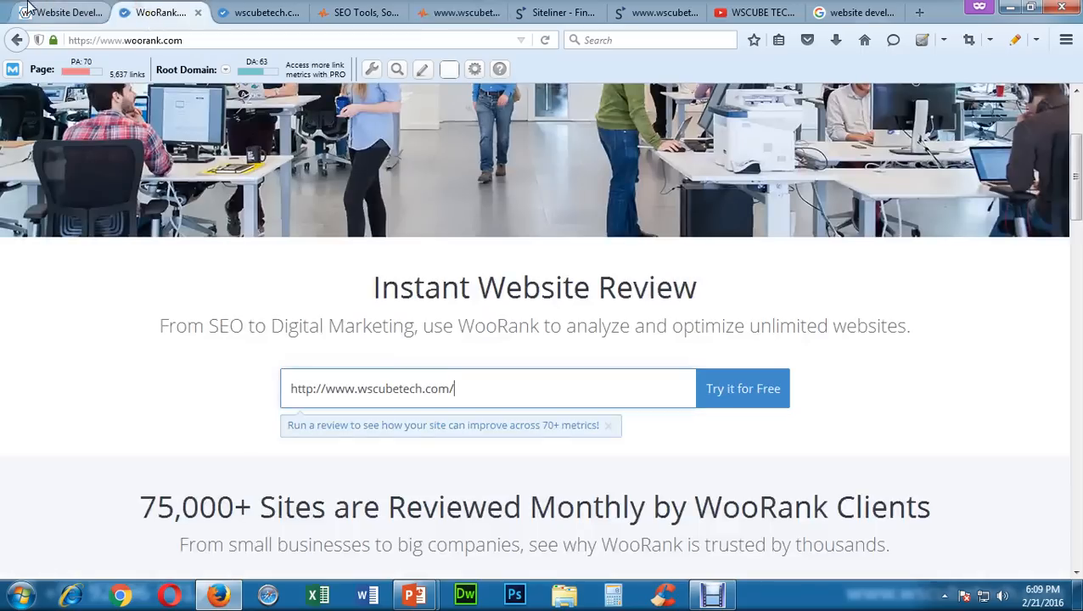
click(72, 8)
click(526, 10)
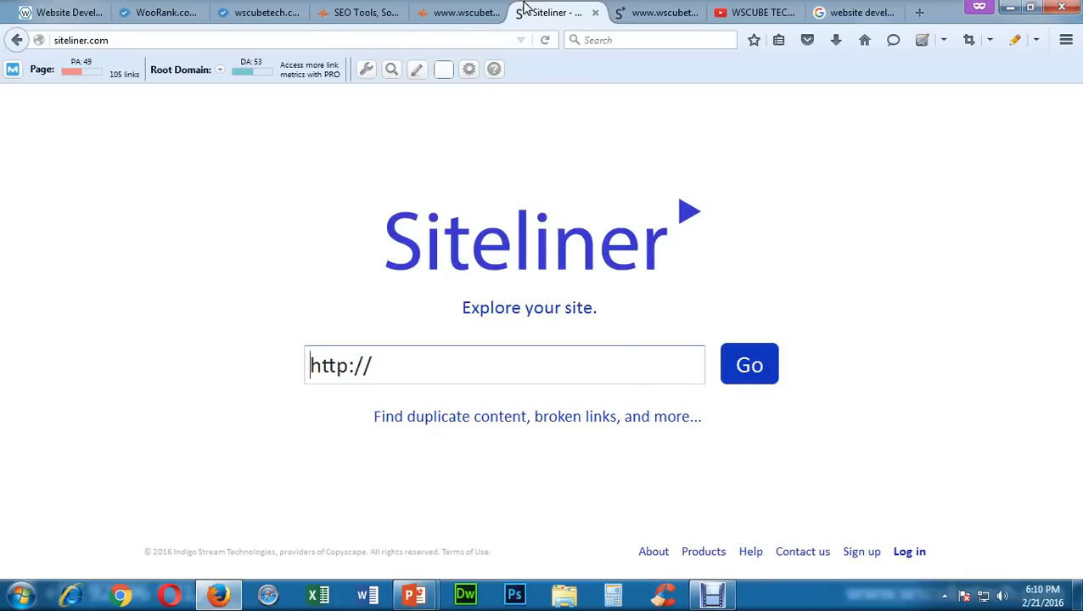
click(403, 356)
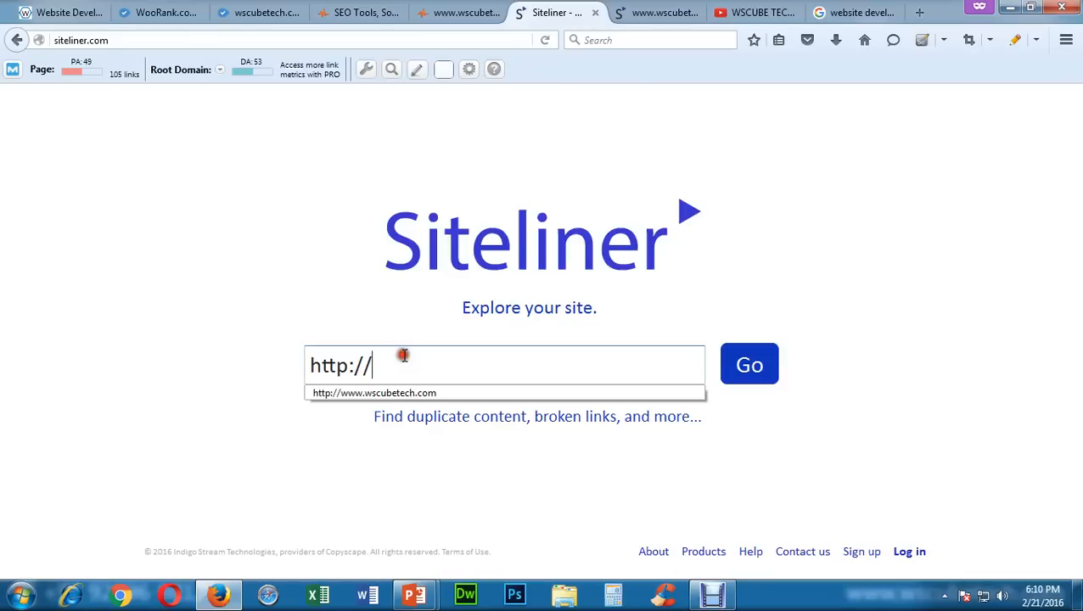
click(416, 392)
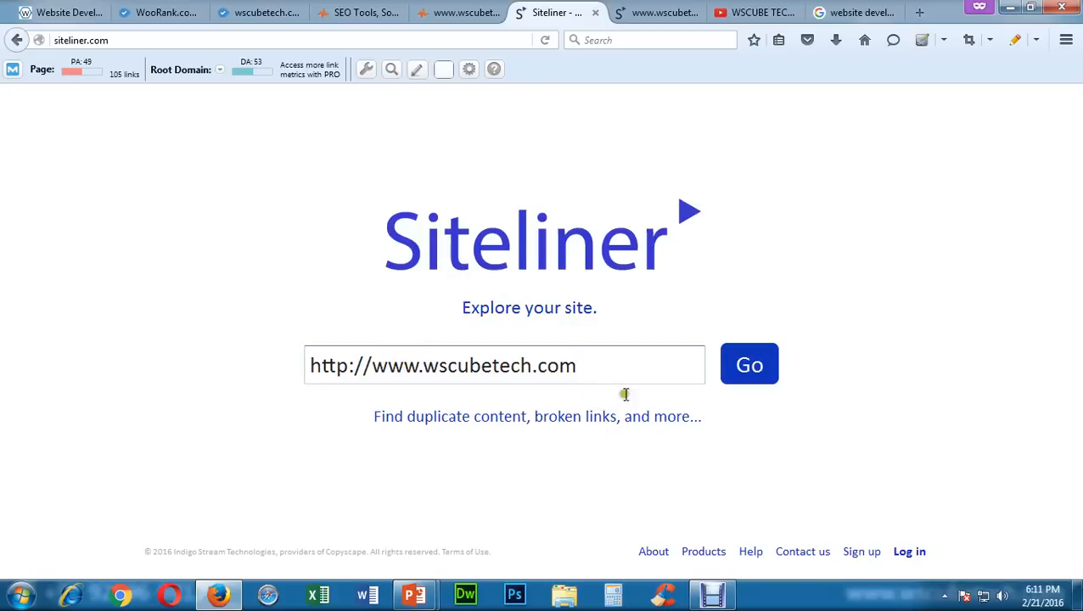
click(632, 10)
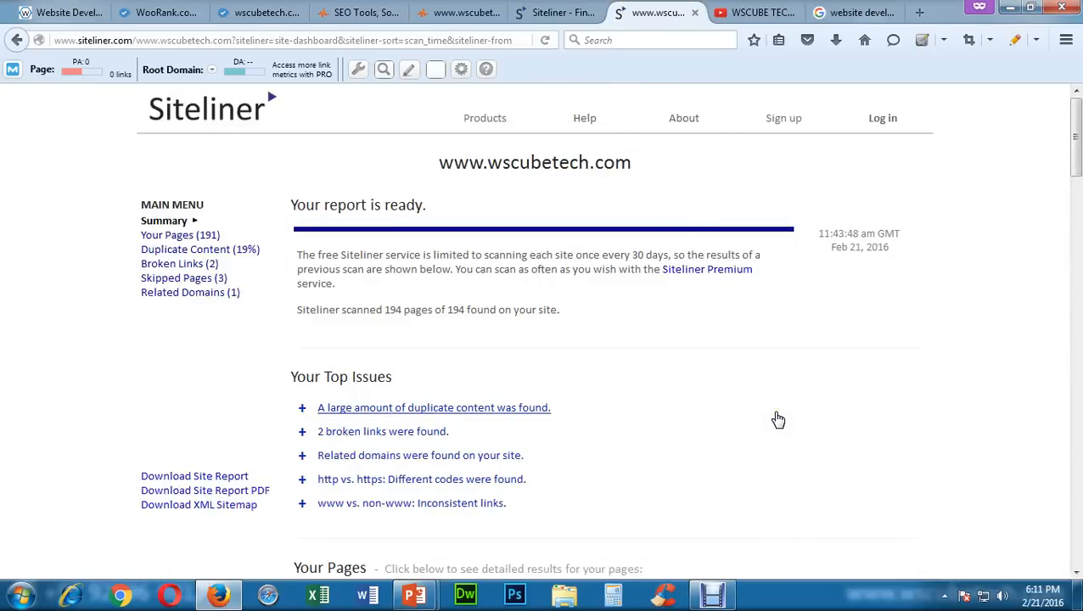
scroll(684, 380, down, 2)
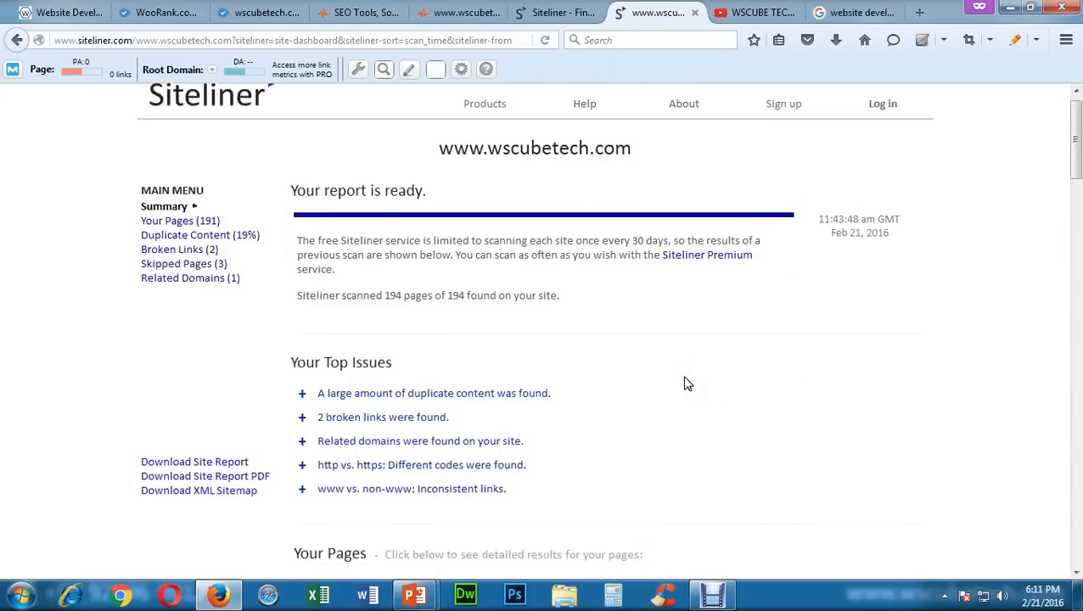
scroll(685, 384, down, 10)
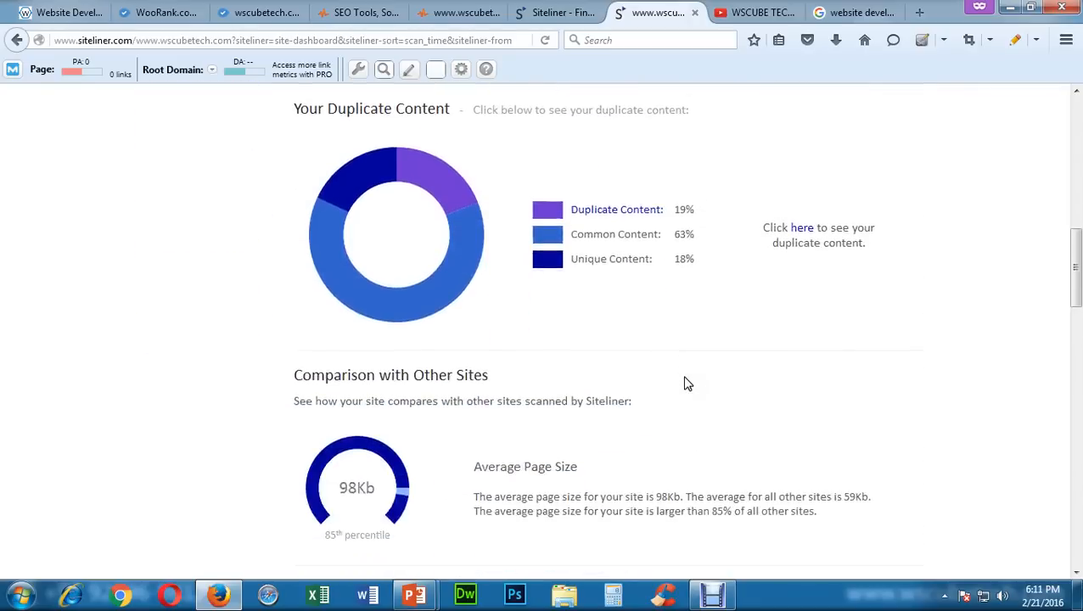
scroll(691, 391, up, 12)
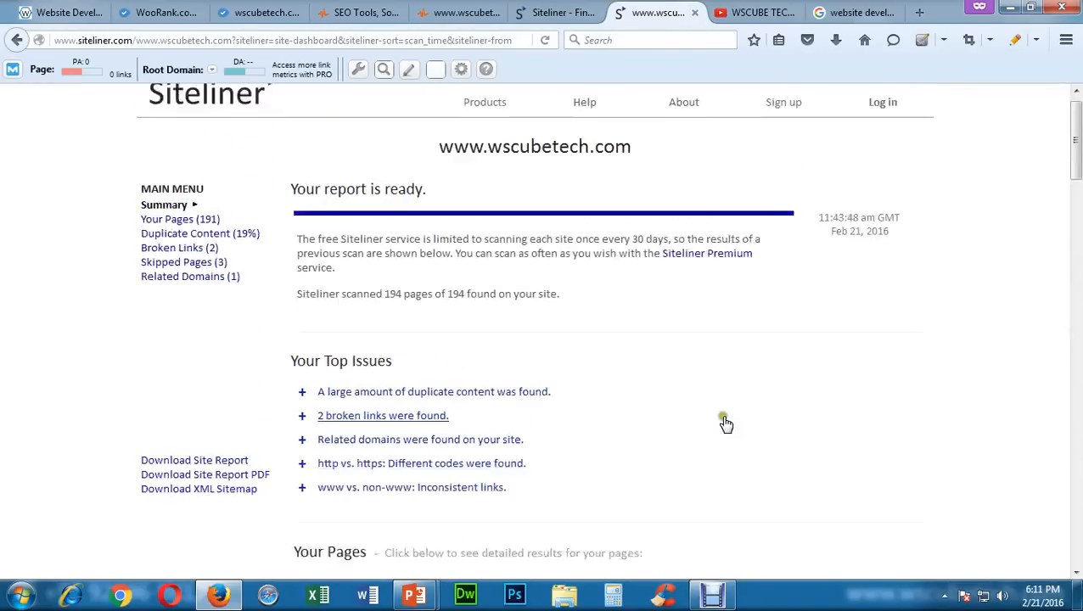
scroll(542, 310, down, 4)
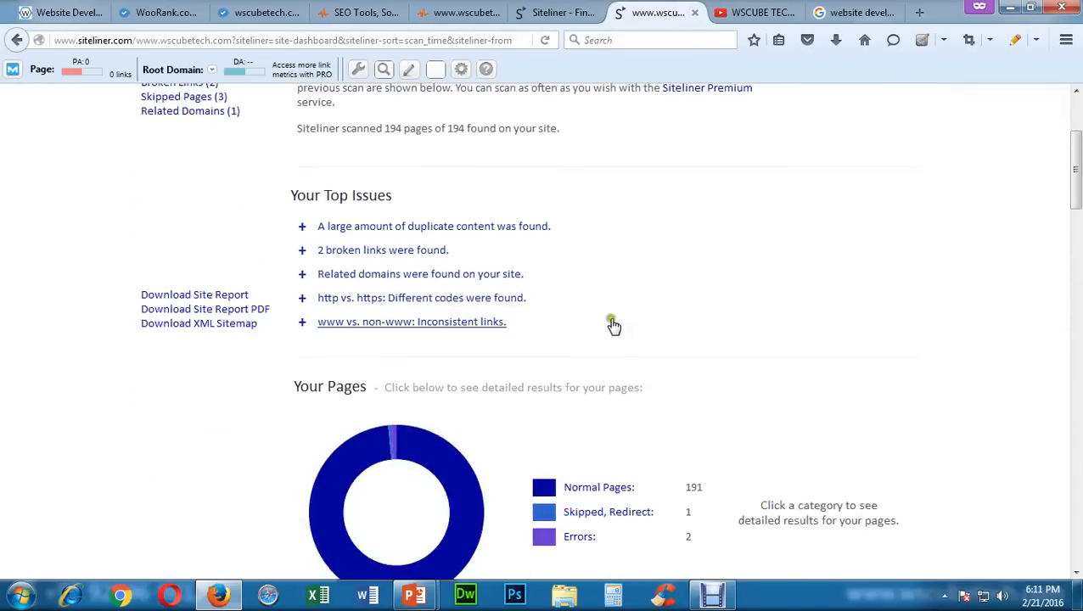
scroll(500, 244, up, 4)
- Highlight the analysed domain name in the Siteliner report heading, then clear the selection
drag(437, 163, 632, 166)
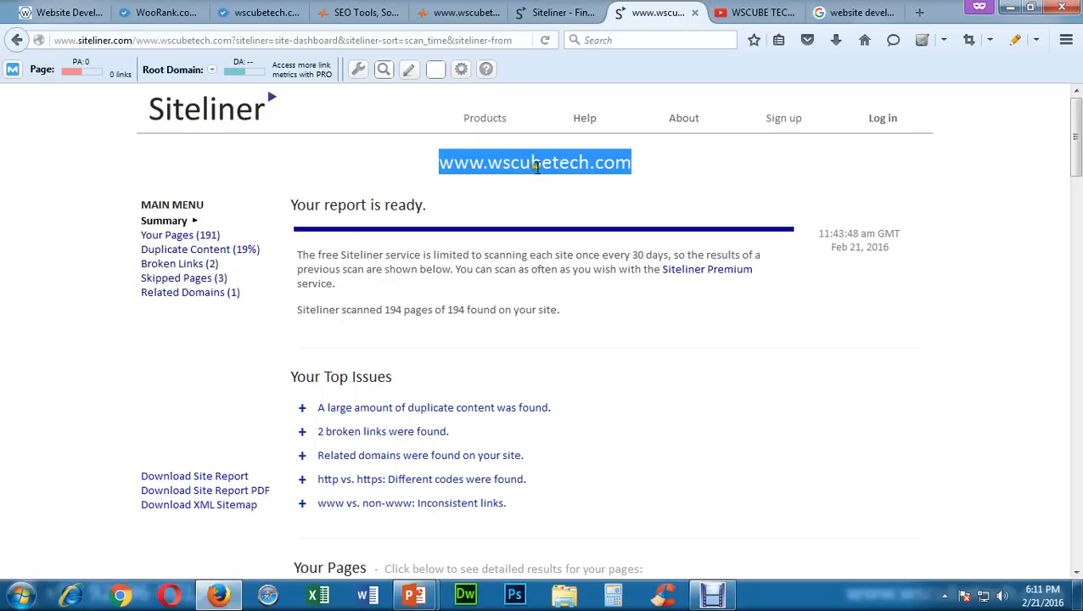
scroll(568, 257, down, 3)
scroll(568, 260, up, 3)
click(630, 165)
- Examine the report's Your Pages breakdown and highlight the value of its Errors category
scroll(624, 300, down, 5)
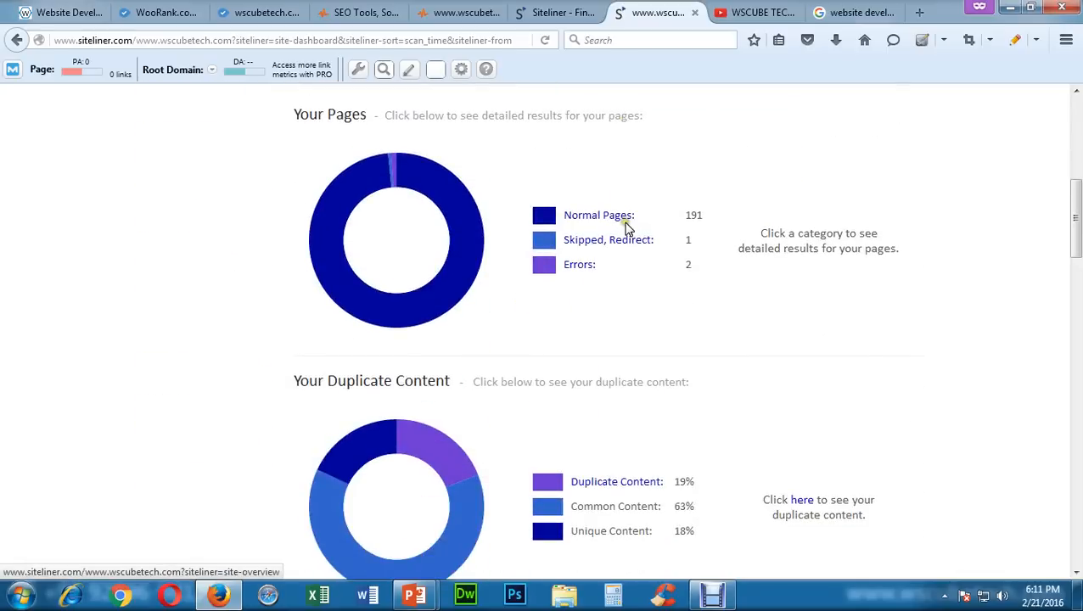
double_click(686, 266)
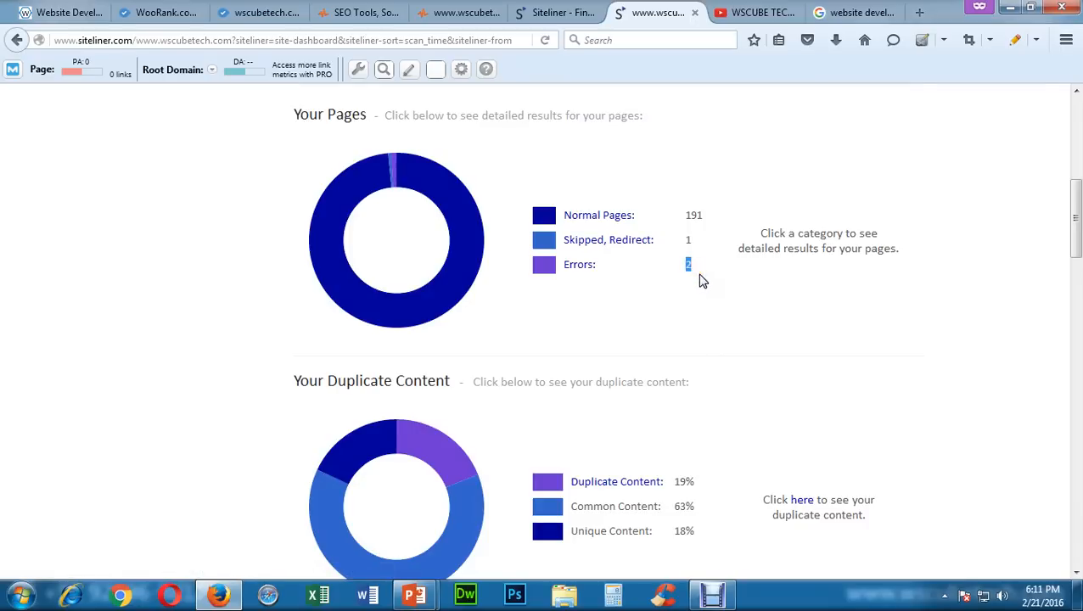
right_click(690, 284)
- Highlight the word Duplicate in the Your Duplicate Content heading and the Duplicate Content percentage
scroll(694, 290, down, 2)
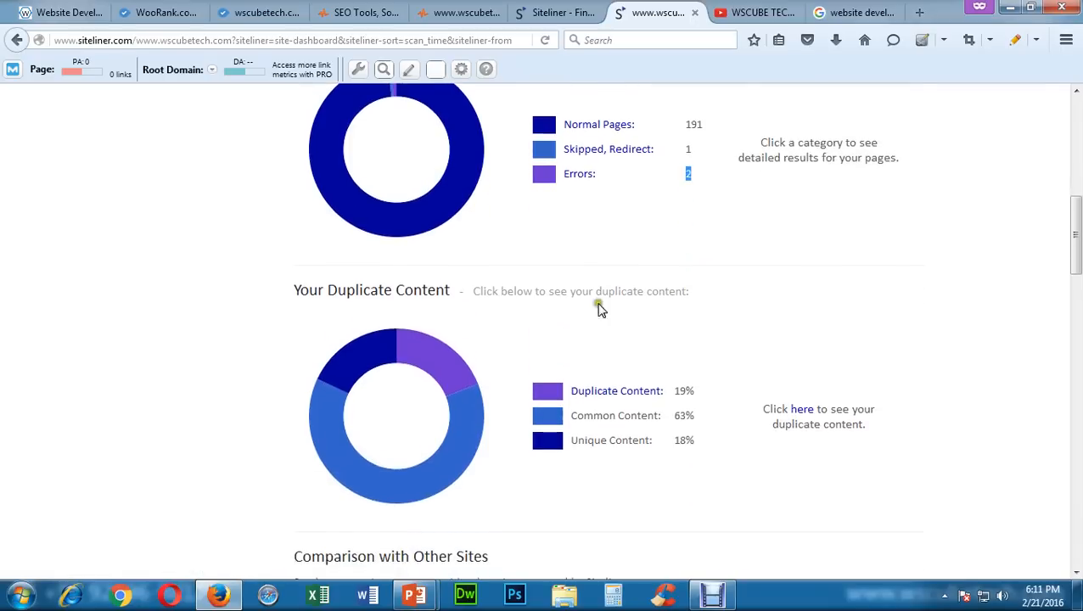
double_click(378, 290)
scroll(517, 310, down, 4)
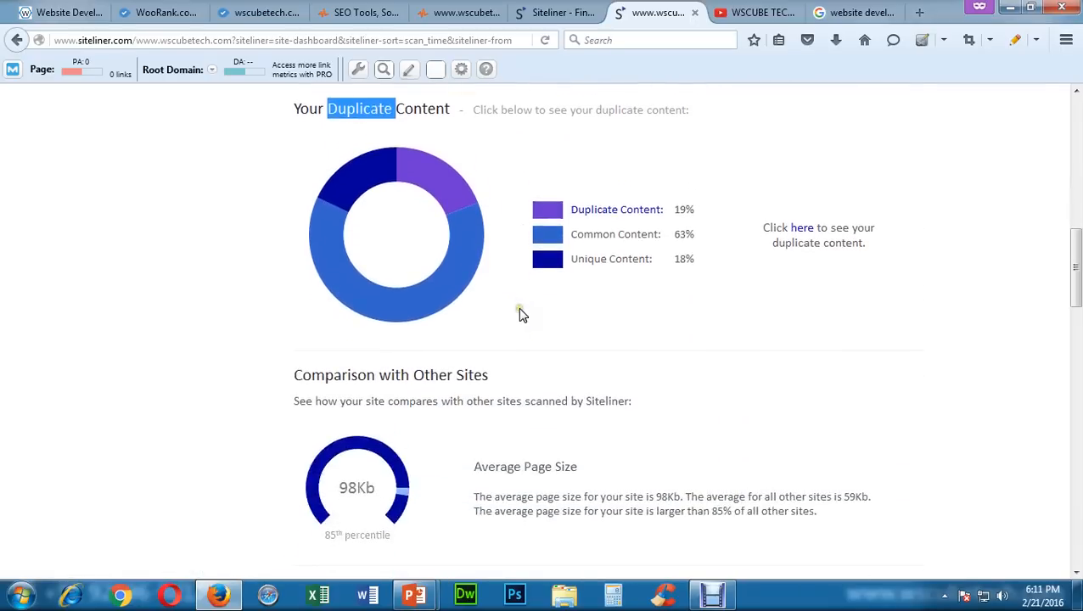
click(689, 210)
double_click(683, 210)
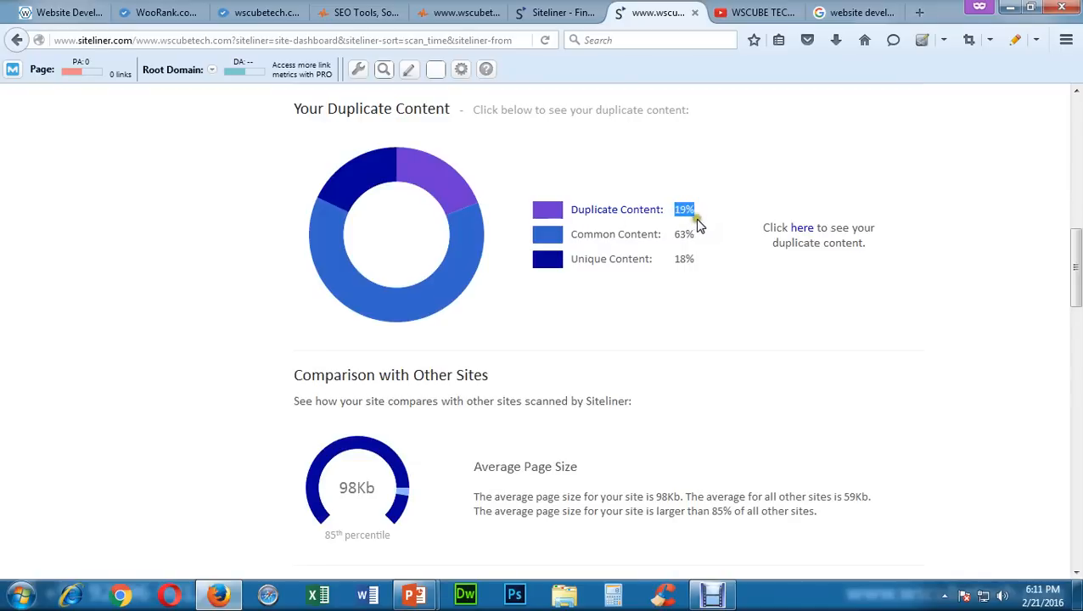
- Highlight the Common Content label and its percentage in the duplicate content breakdown
mouse_move(654, 262)
mouse_down()
mouse_move(599, 272)
mouse_move(572, 261)
mouse_move(633, 237)
mouse_move(670, 248)
mouse_up()
double_click(692, 261)
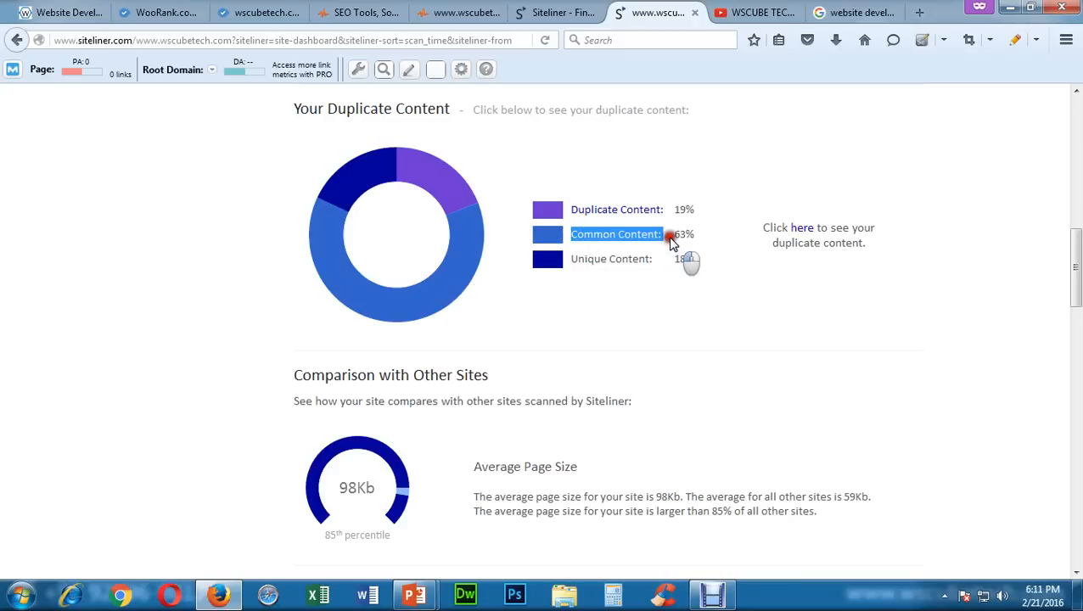
double_click(684, 235)
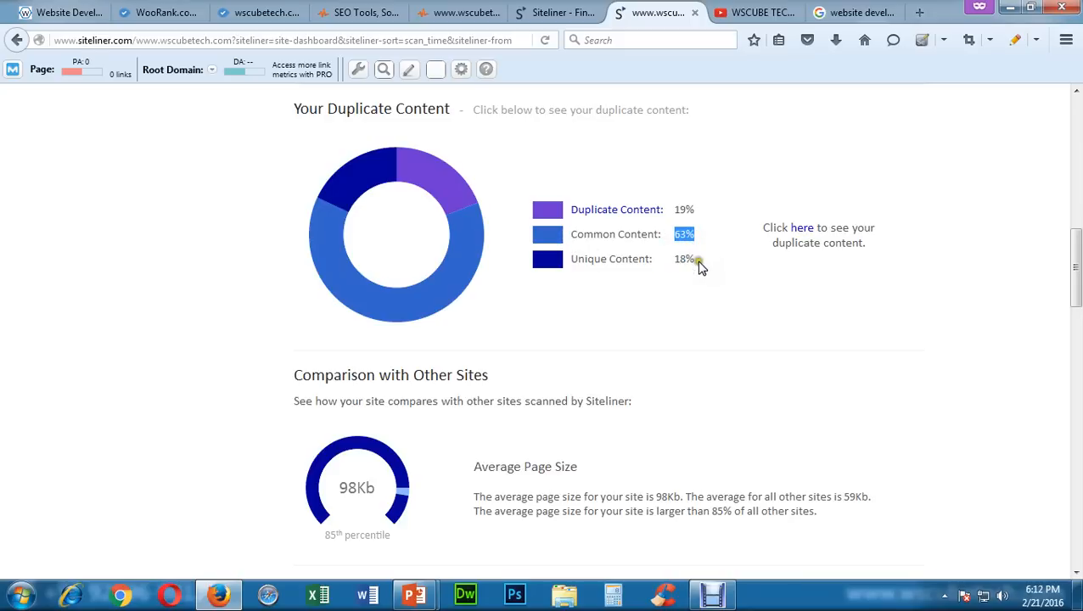
click(704, 237)
drag(573, 230, 678, 234)
click(680, 235)
double_click(680, 235)
- Highlight the Duplicate Content percentage again, followed by the Unique Content label and its percentage
drag(673, 210, 711, 212)
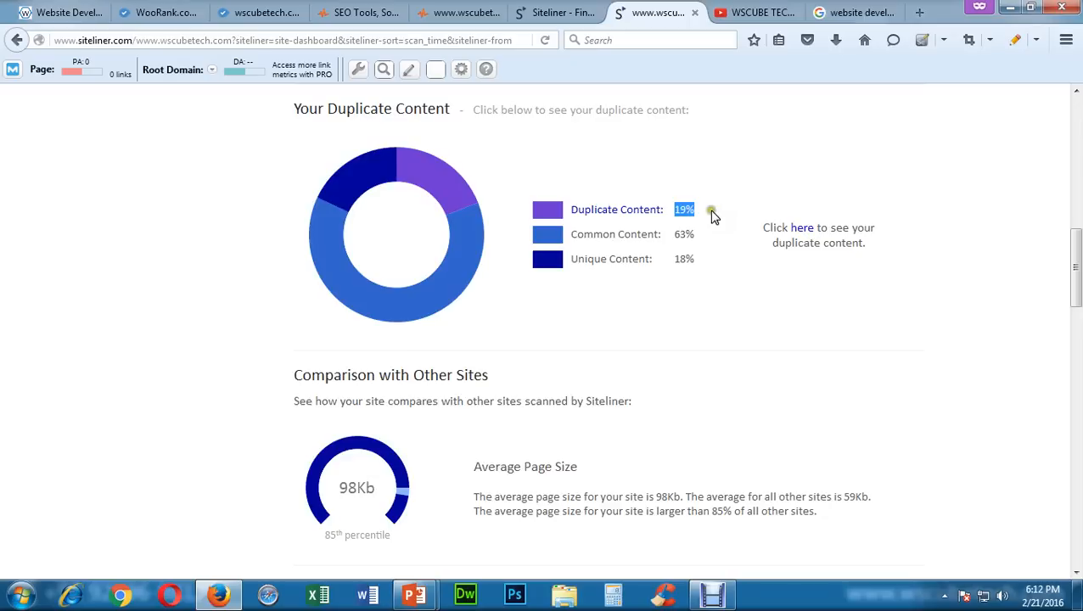
drag(662, 259, 570, 261)
drag(670, 261, 696, 263)
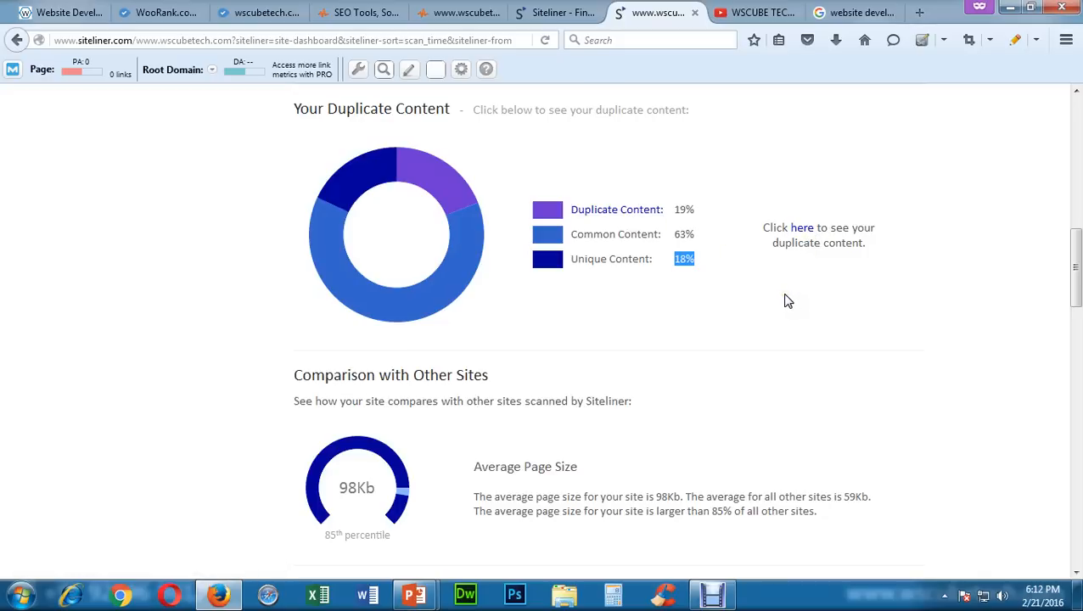
- Examine the Comparison with Other Sites section and highlight its Average Page Size heading
scroll(785, 300, down, 3)
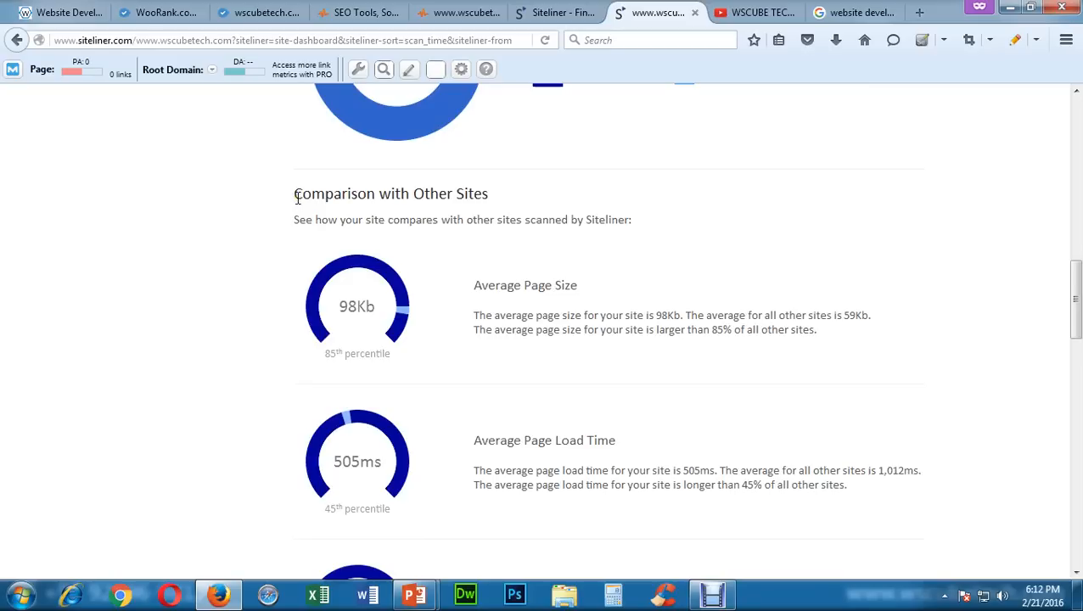
scroll(297, 212, down, 2)
click(484, 210)
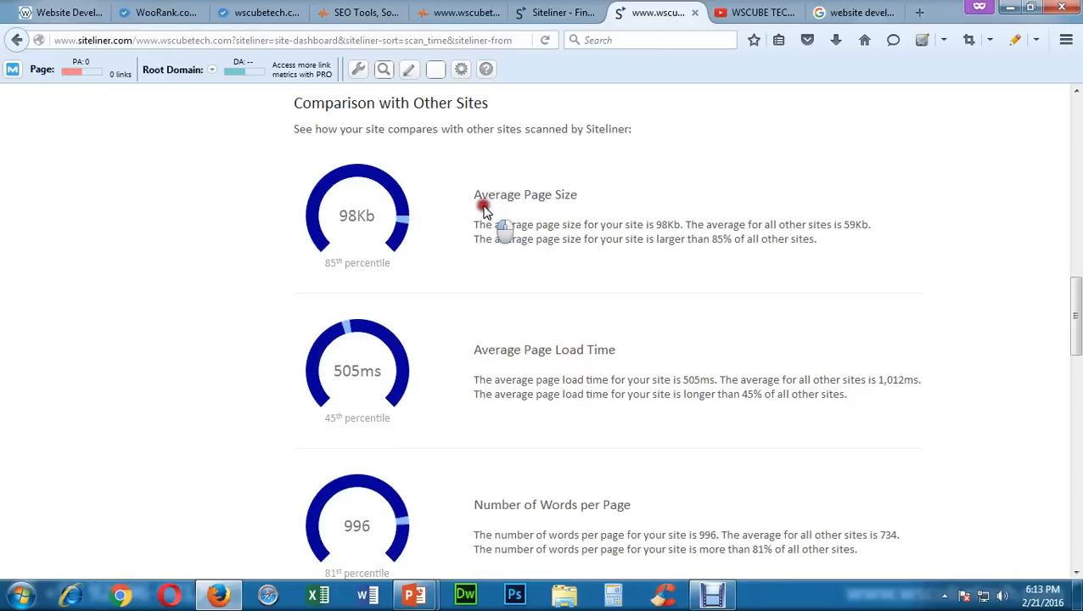
triple_click(483, 211)
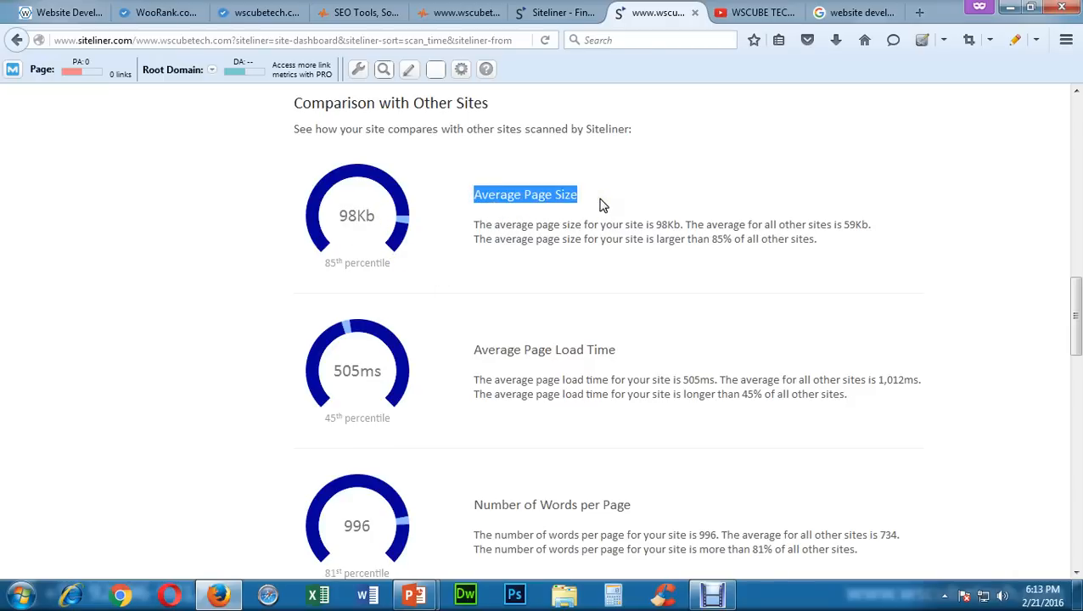
- Examine the Siteliner comparison metrics from Average Page Load Time through External Links per Page
scroll(405, 229, down, 3)
scroll(460, 216, up, 1)
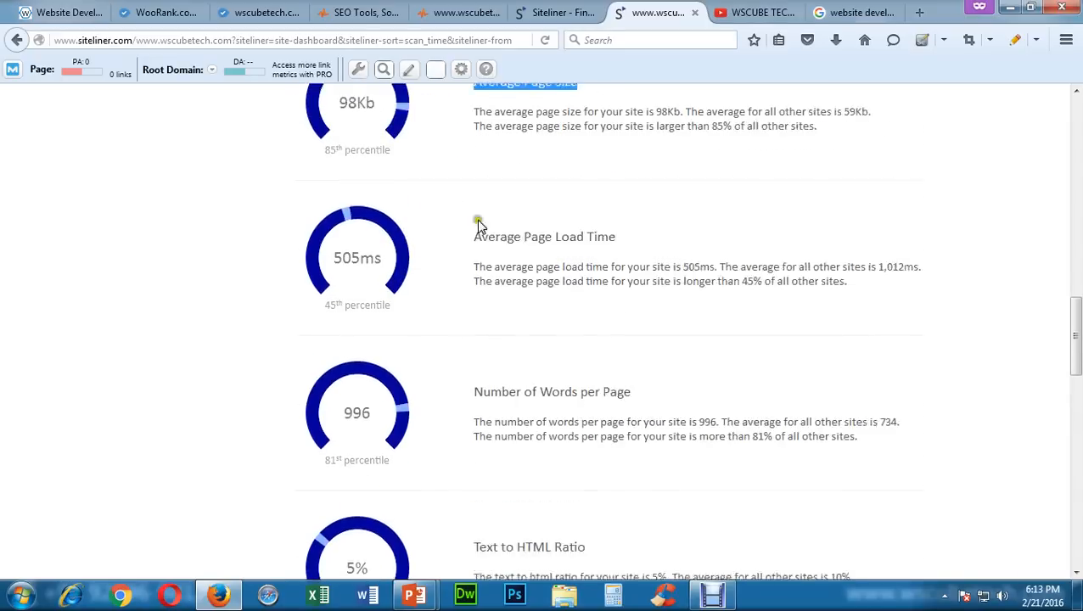
scroll(460, 216, up, 1)
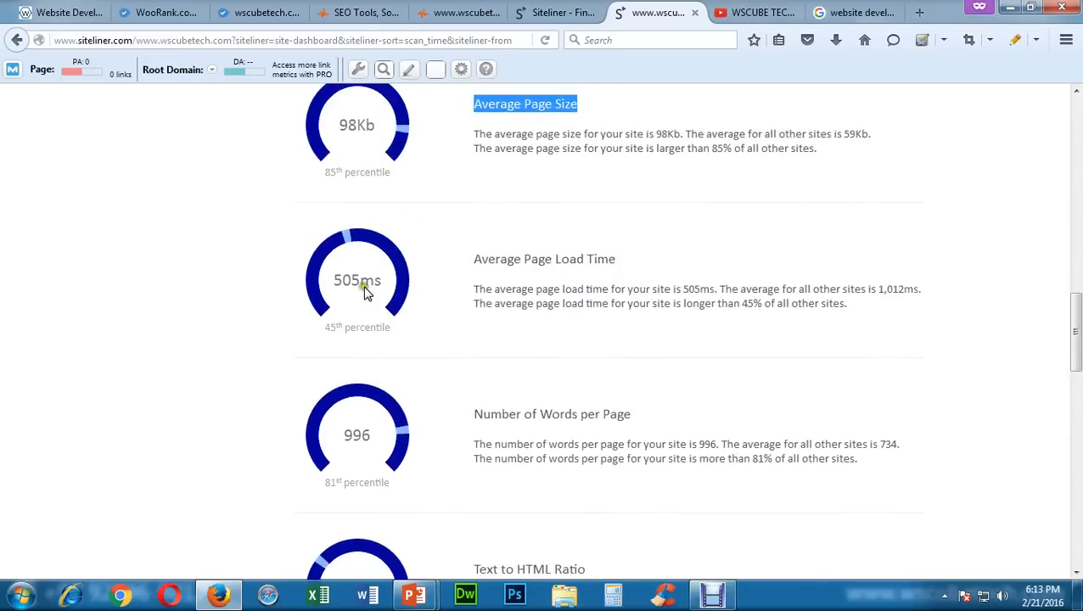
scroll(517, 411, down, 3)
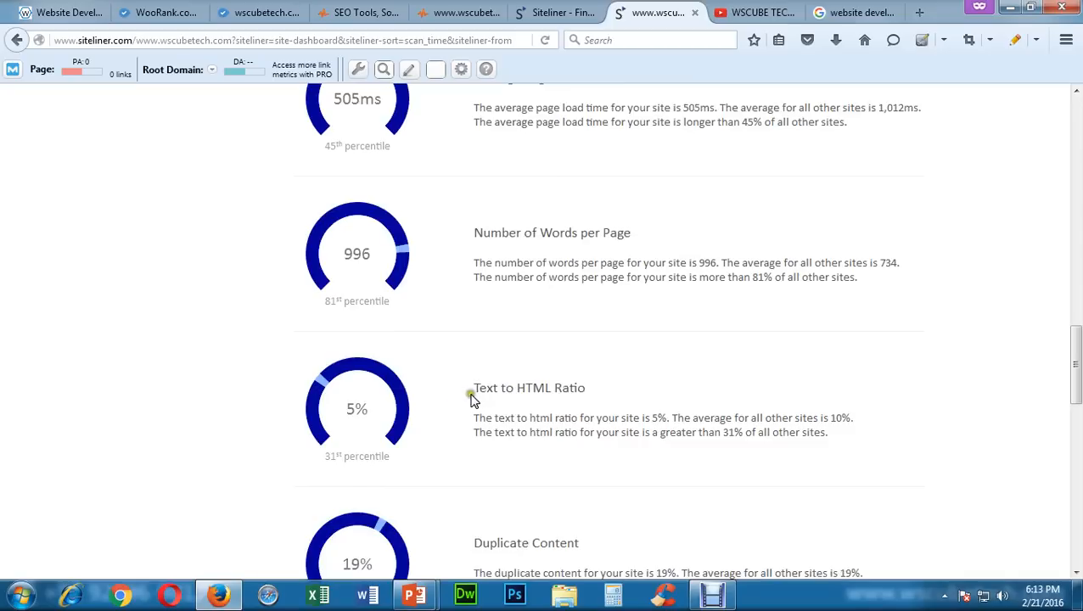
scroll(475, 399, down, 3)
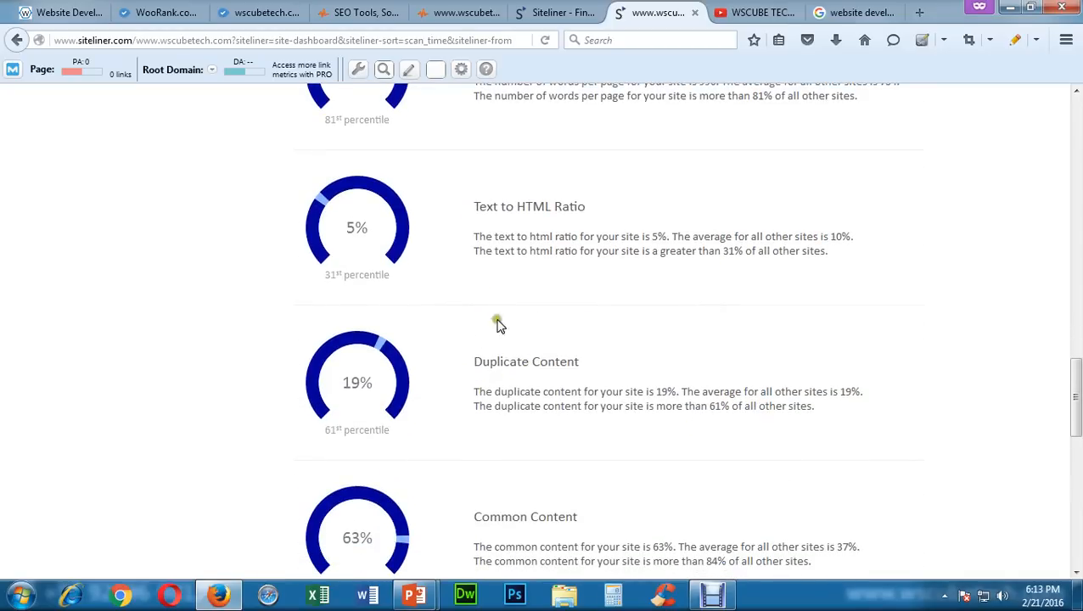
scroll(558, 382, down, 3)
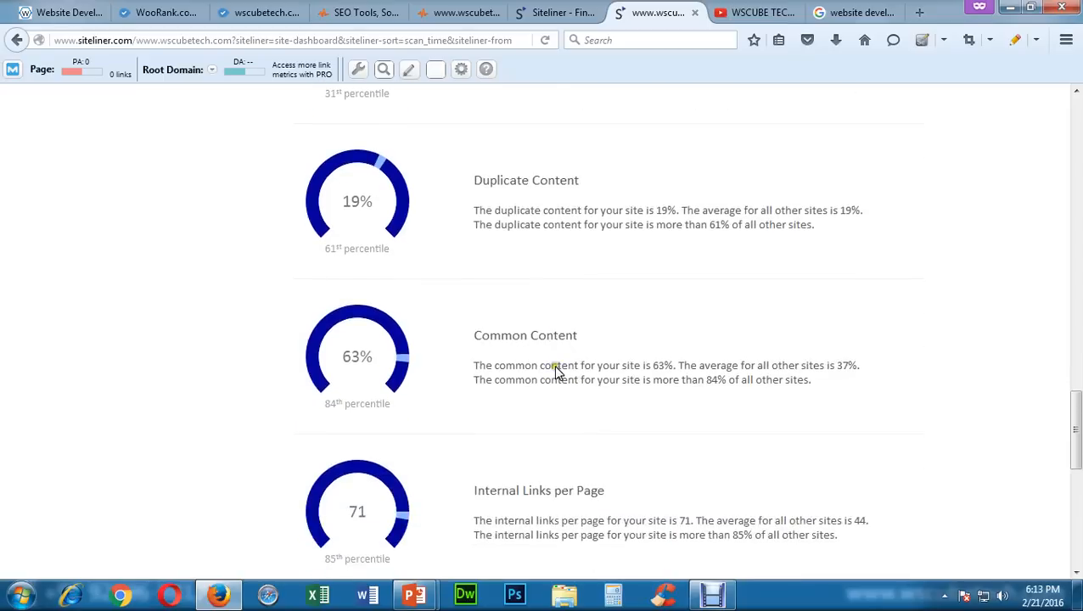
scroll(554, 365, down, 3)
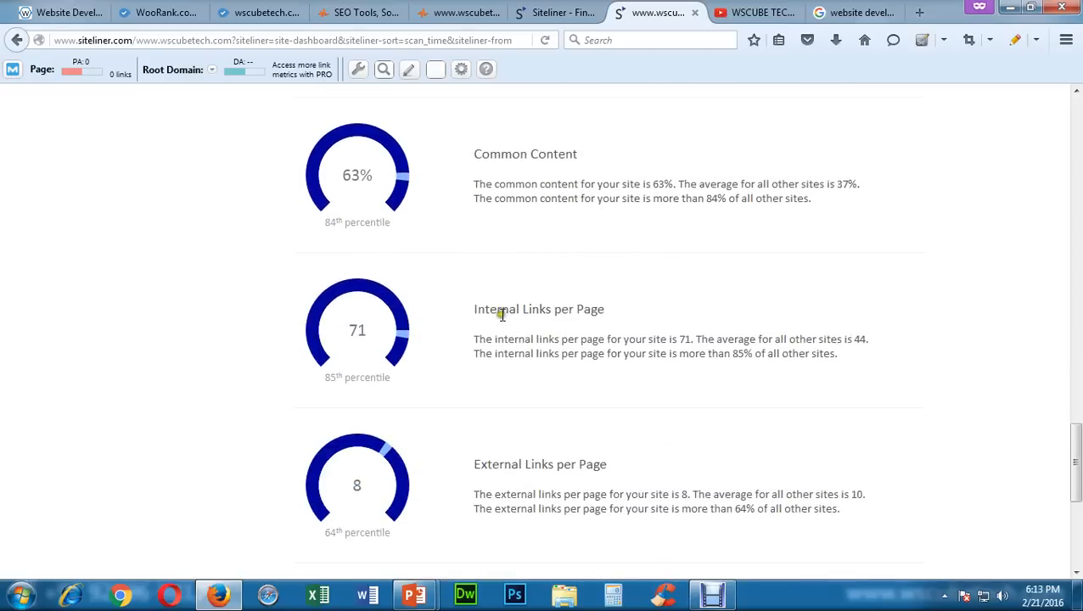
- Check the internal and external links metrics against the WsCube Tech home page, down to its Social Media footer links
click(60, 12)
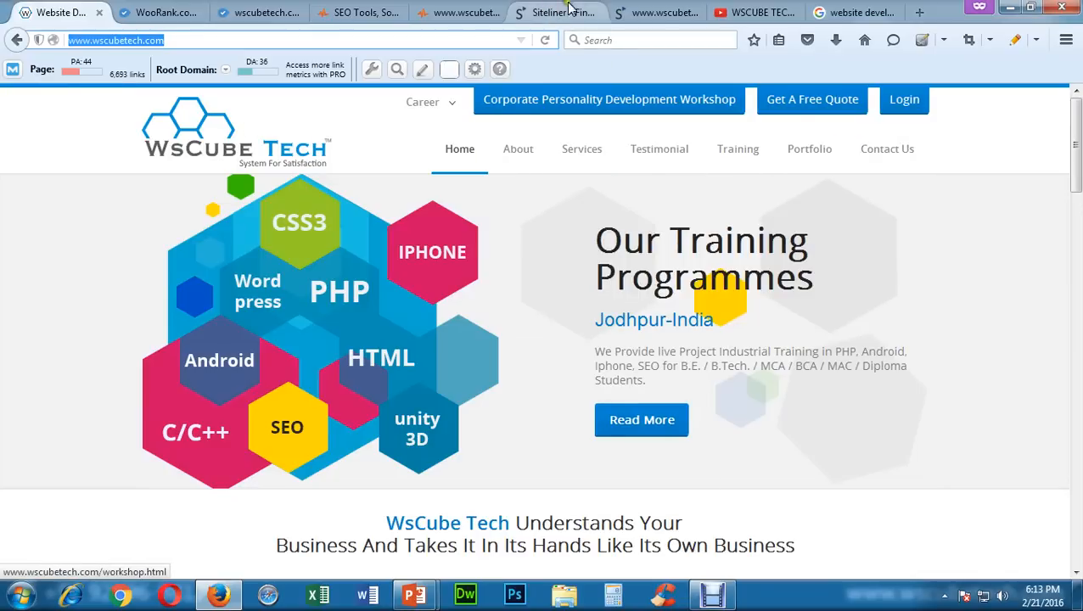
click(649, 12)
scroll(488, 370, down, 1)
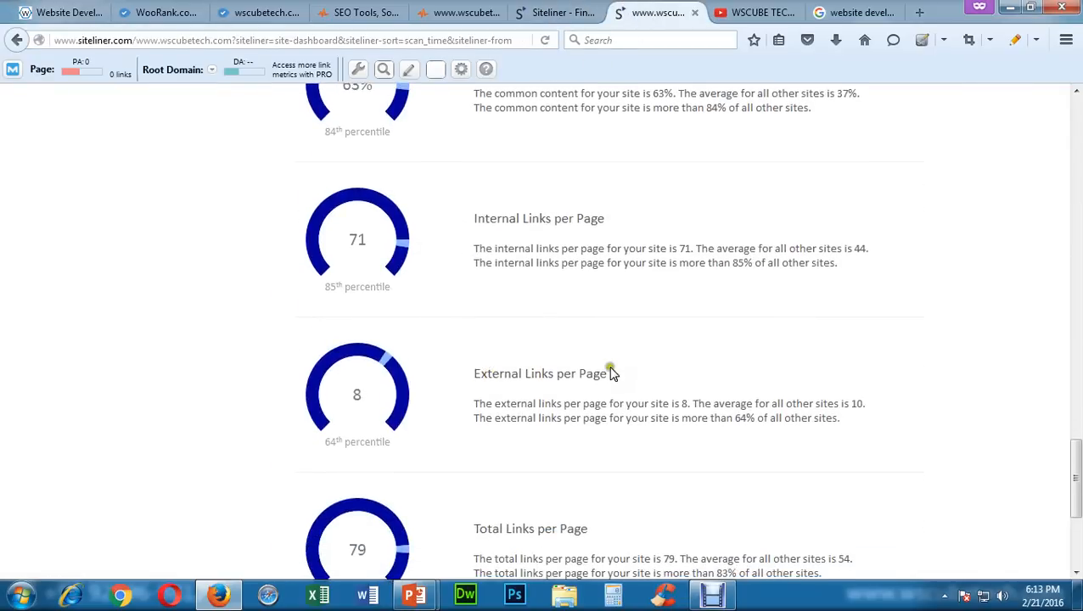
click(36, 8)
scroll(703, 370, down, 15)
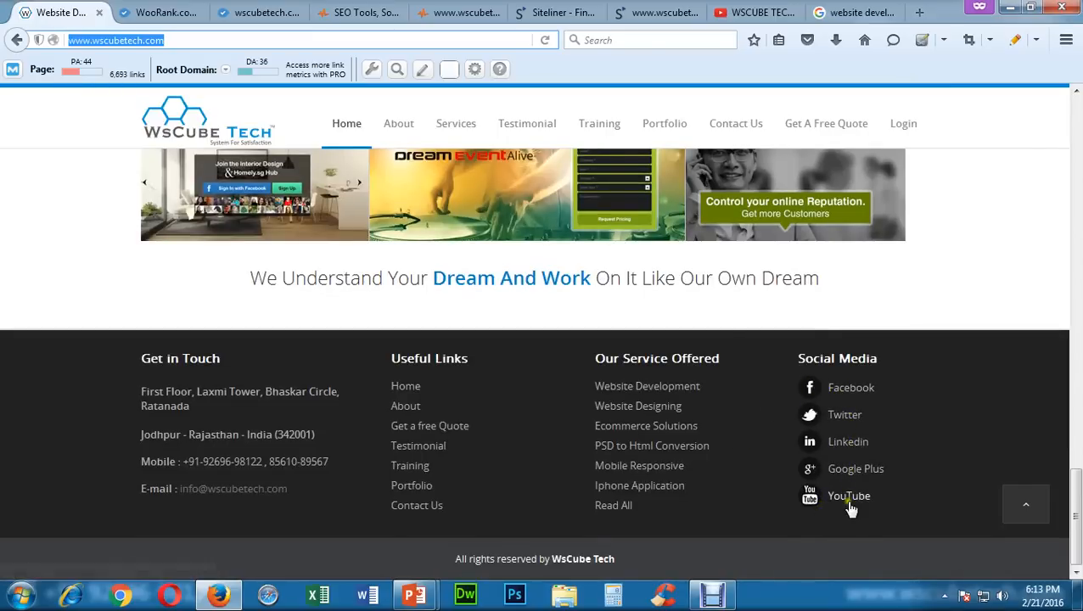
- Return to the Siteliner report for wscubetech.com and highlight the Total Links per Page heading
click(657, 12)
scroll(504, 322, down, 3)
drag(473, 346, 592, 358)
scroll(590, 358, down, 2)
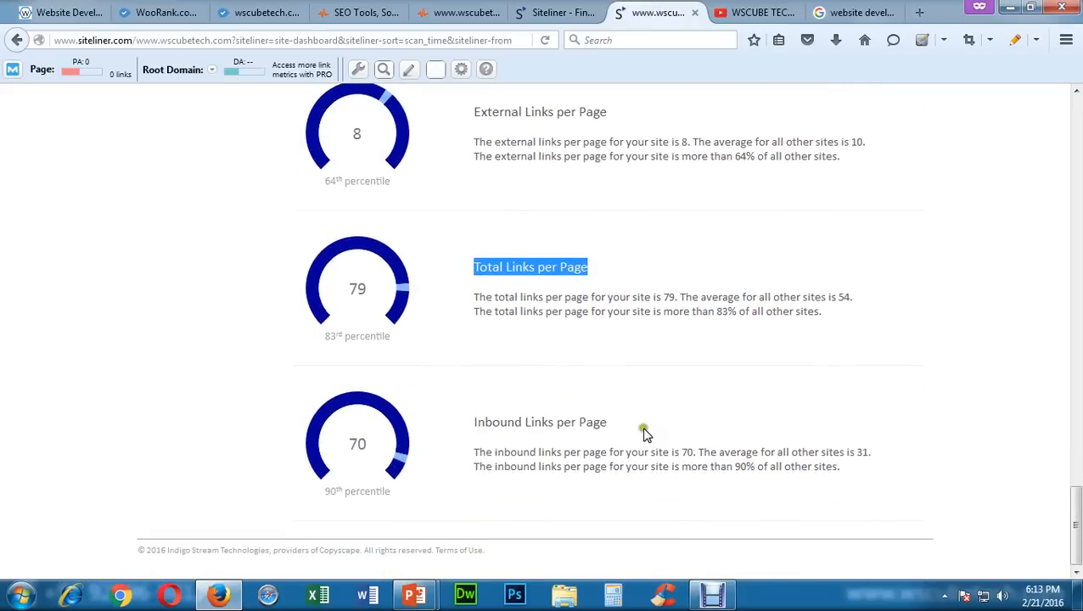
- Review the Siteliner comparison metrics again, from Average Page Load Time through Inbound Links per Page
scroll(510, 307, up, 8)
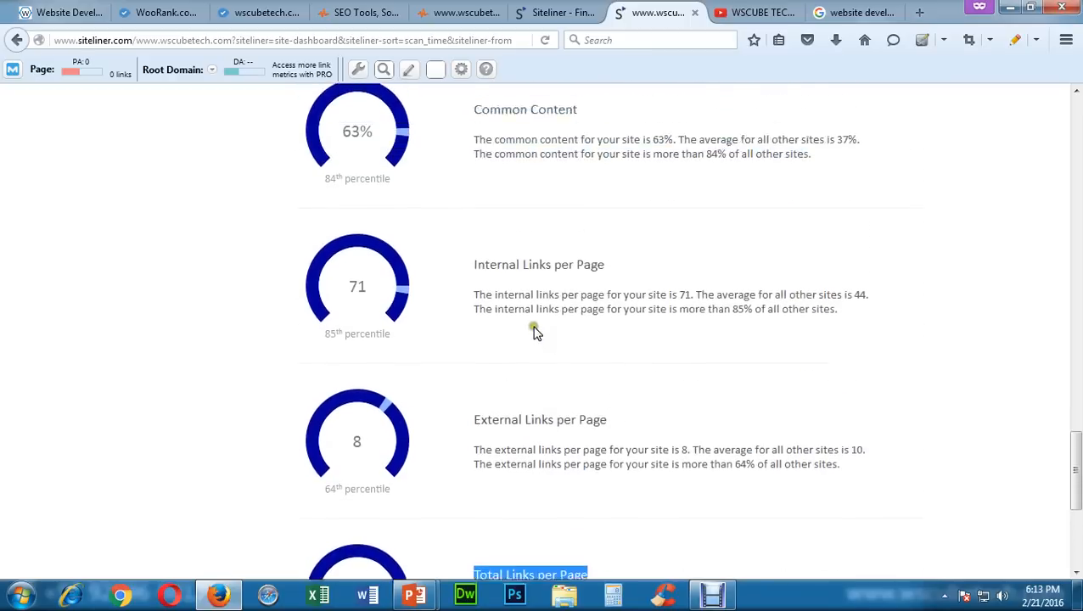
scroll(537, 329, up, 1)
scroll(509, 275, up, 4)
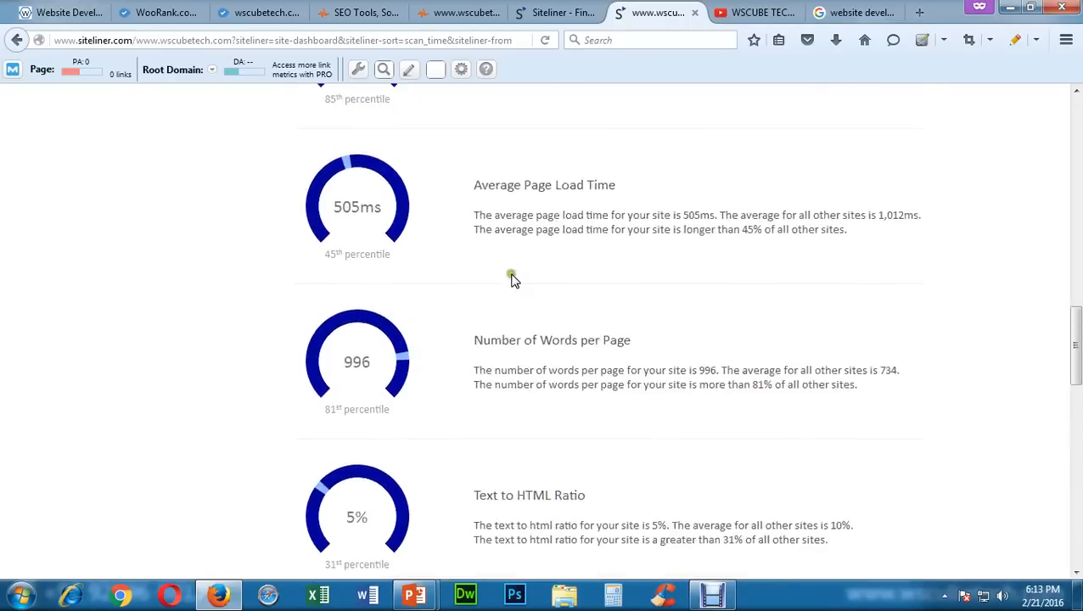
scroll(586, 276, down, 3)
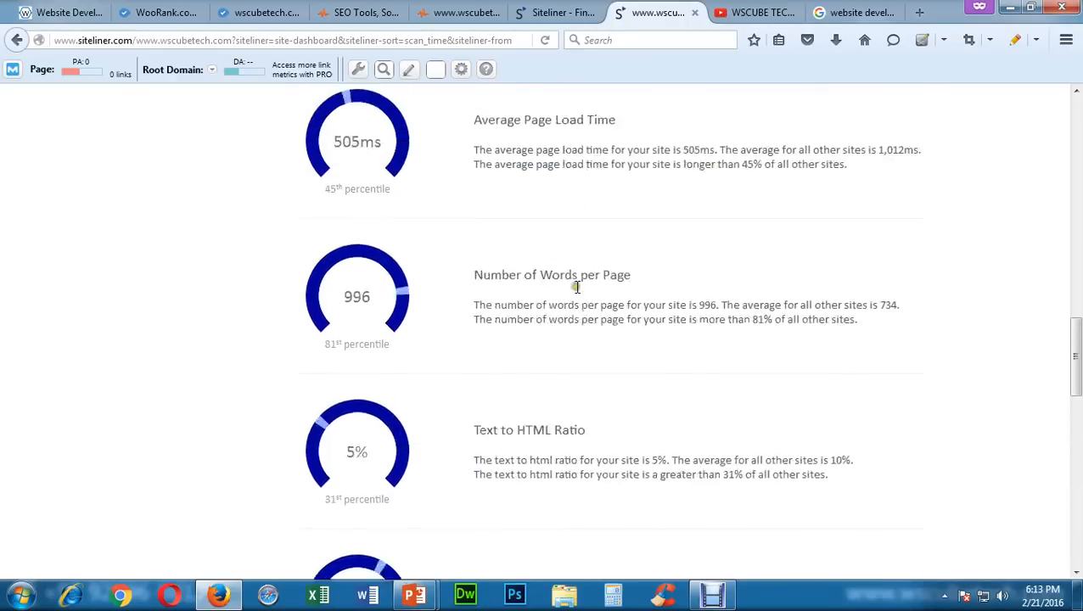
scroll(571, 295, down, 2)
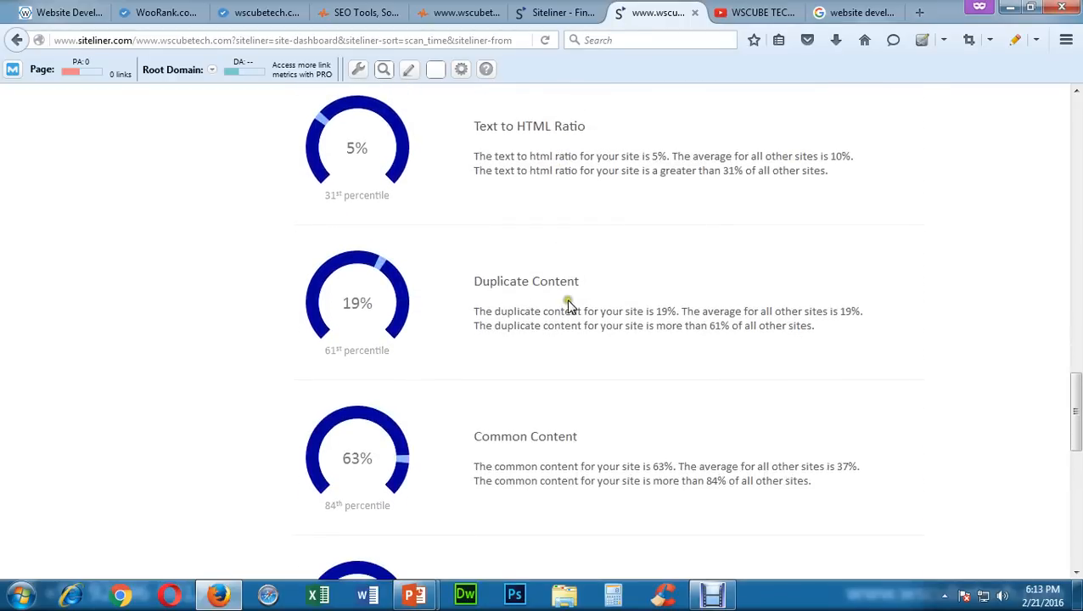
scroll(564, 302, down, 1)
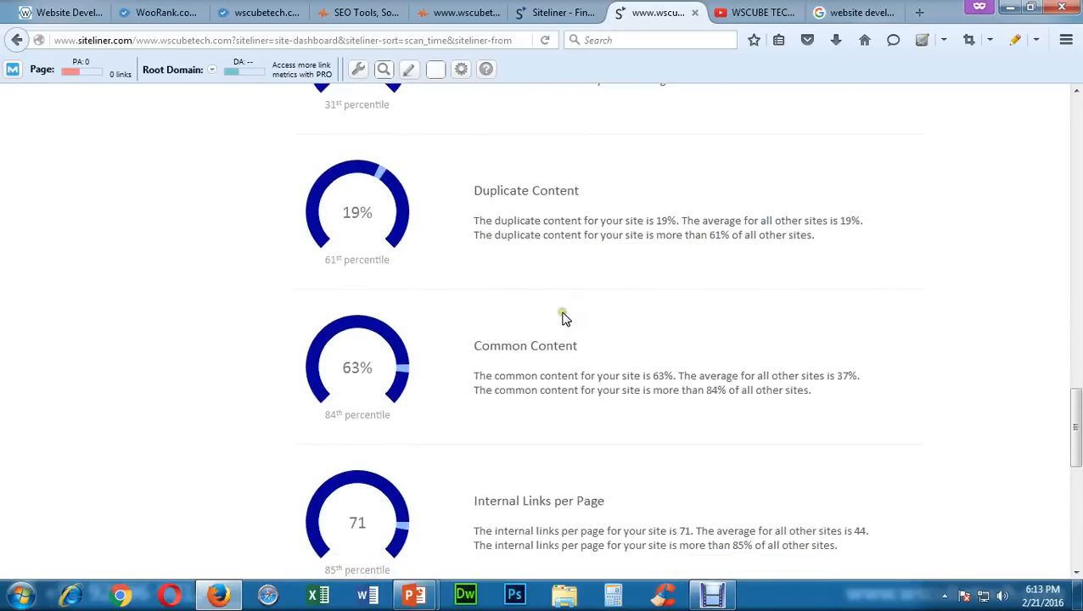
scroll(562, 312, down, 6)
- Highlight the Inbound Links per Page heading, including the word Inbound on its own
drag(622, 425, 474, 428)
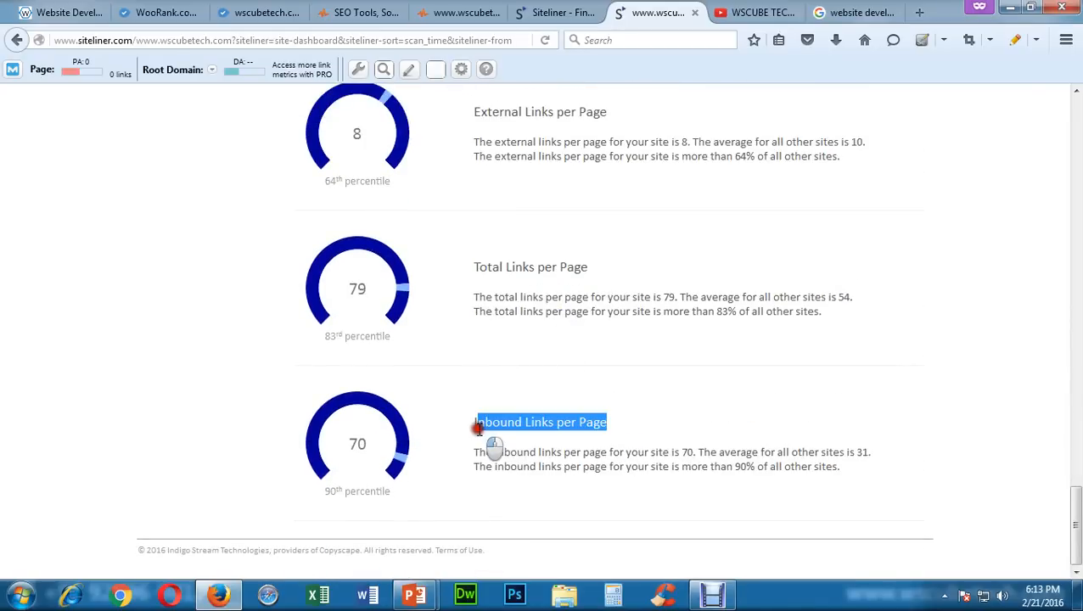
click(629, 424)
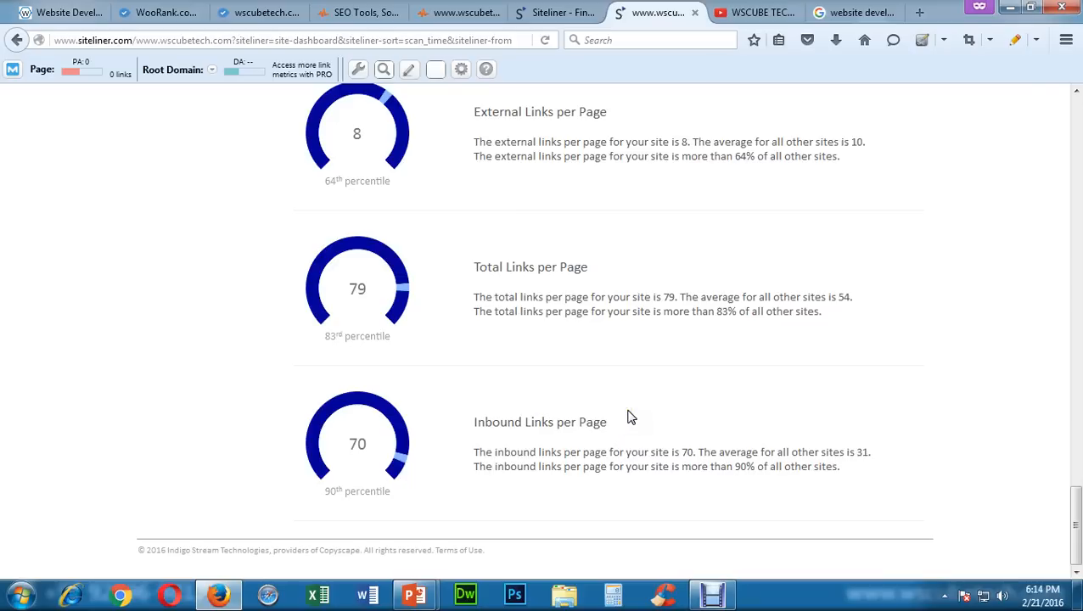
click(622, 417)
click(625, 414)
click(472, 422)
drag(472, 424, 522, 426)
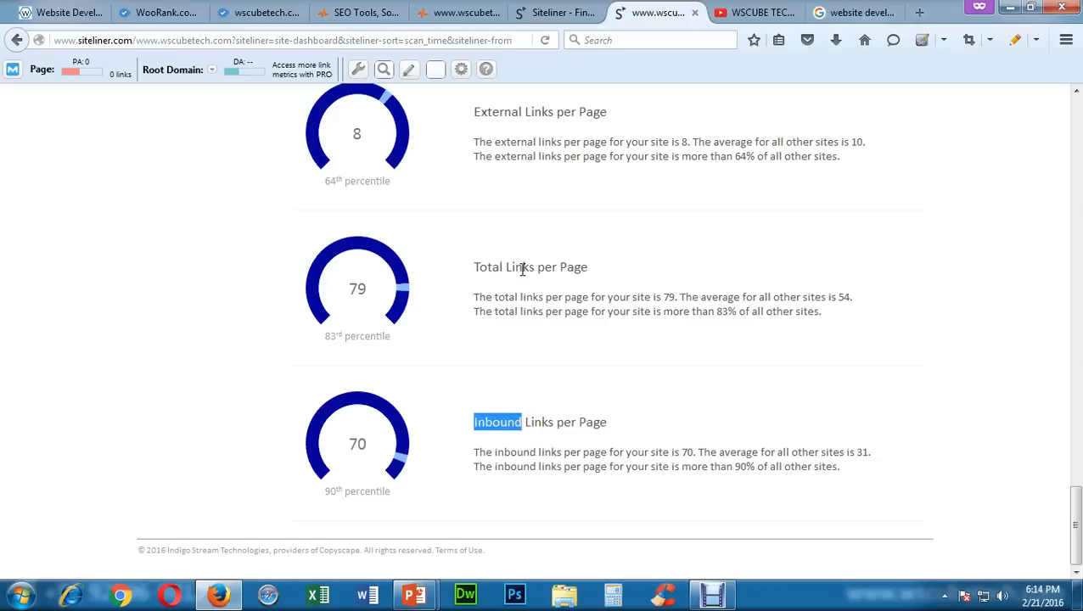
drag(609, 422, 474, 416)
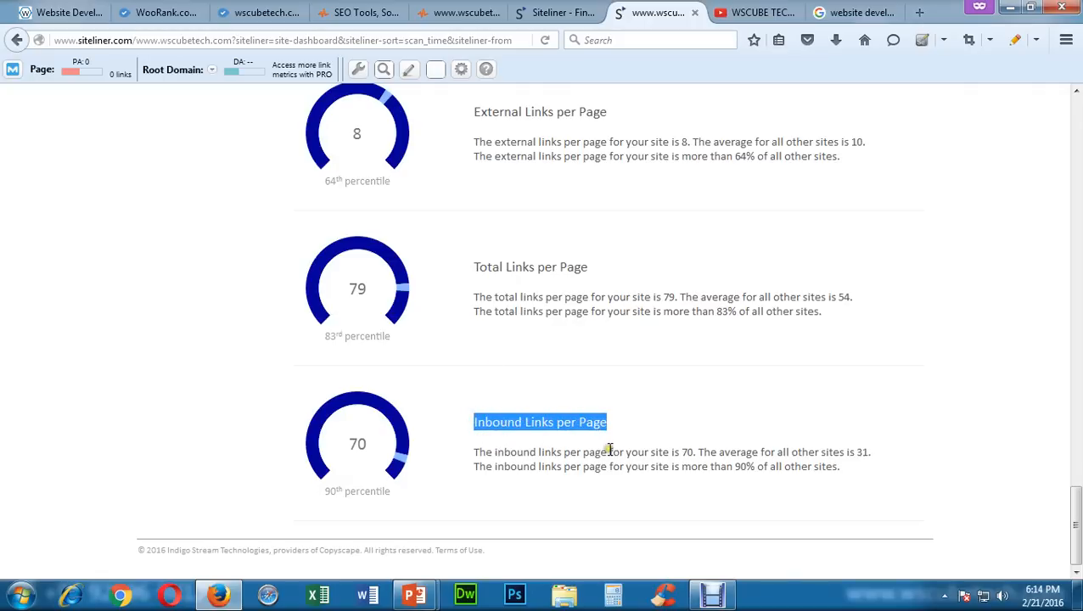
- Go back to the Siteliner report summary and revisit the WooRank page and the SEO SiteCheckup audit
scroll(556, 476, up, 15)
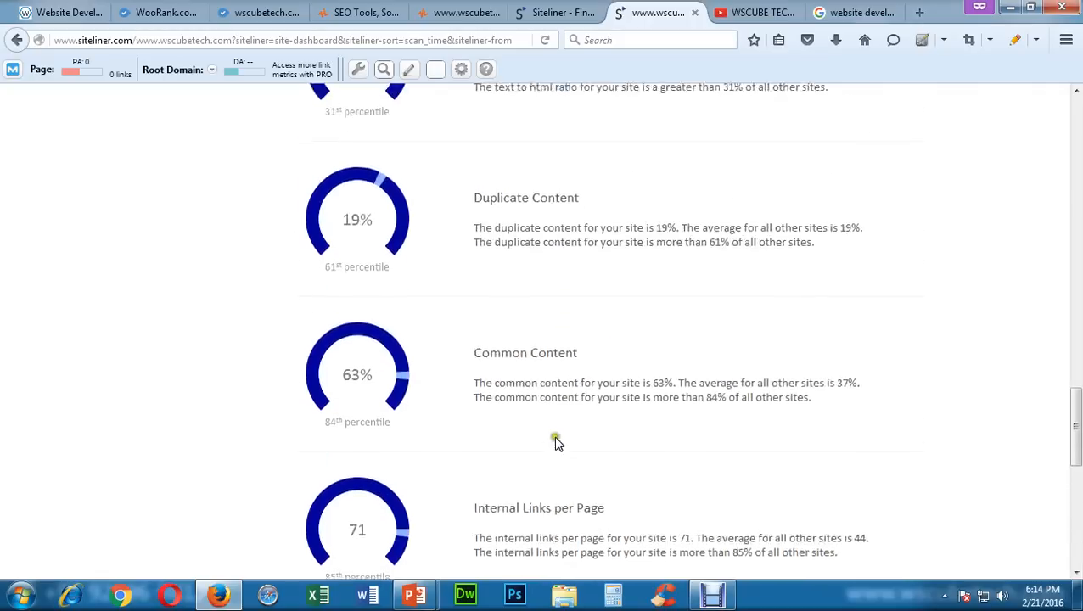
scroll(553, 434, up, 7)
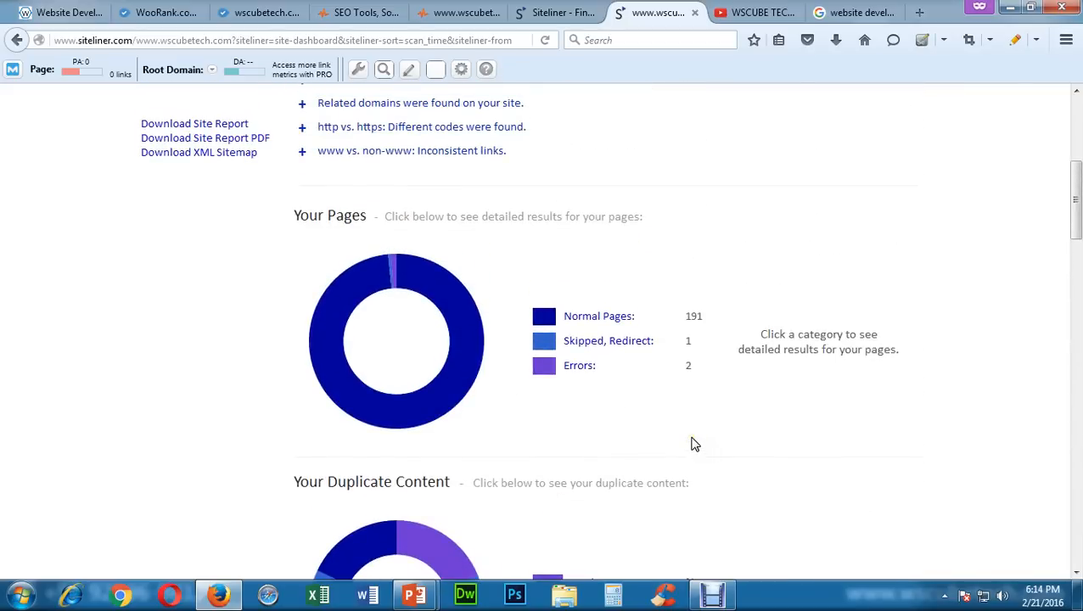
scroll(687, 438, up, 4)
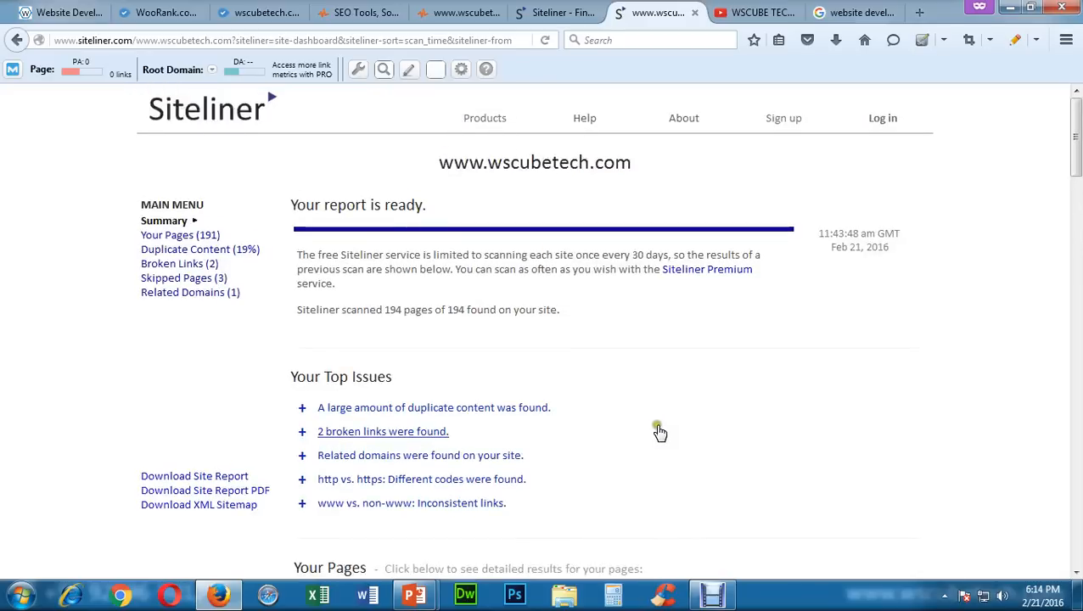
click(166, 9)
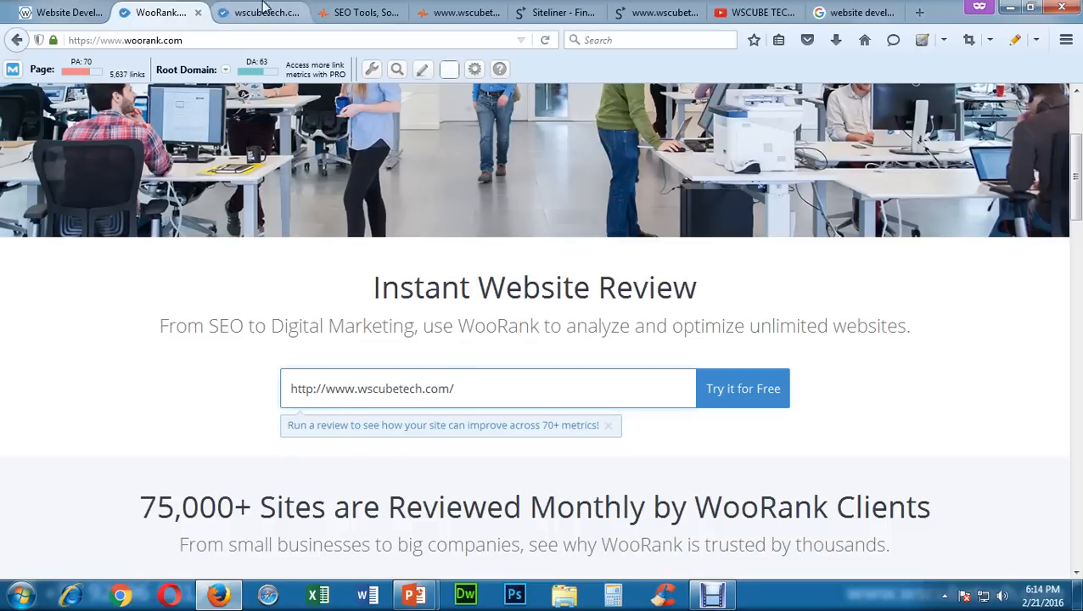
click(464, 8)
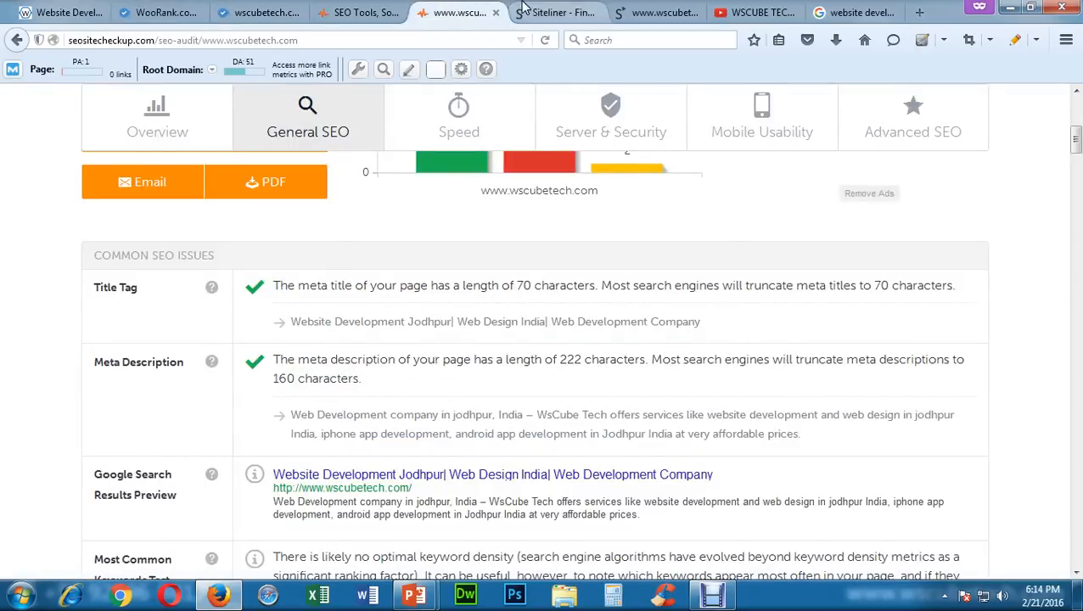
click(643, 13)
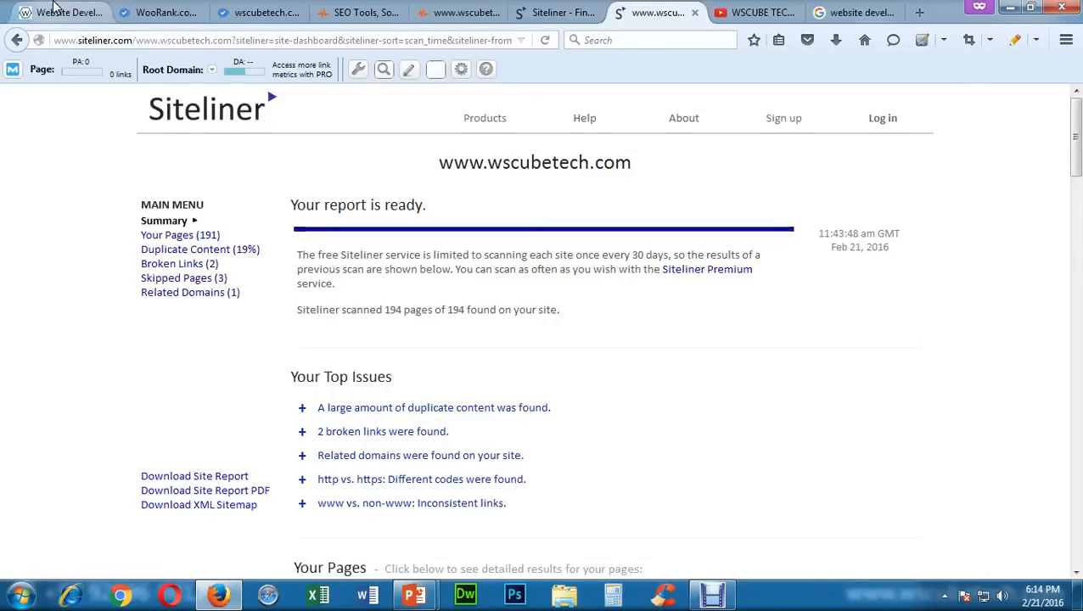
- Switch to the WsCube Tech website and look over its home page from the footer up to the banner
click(60, 12)
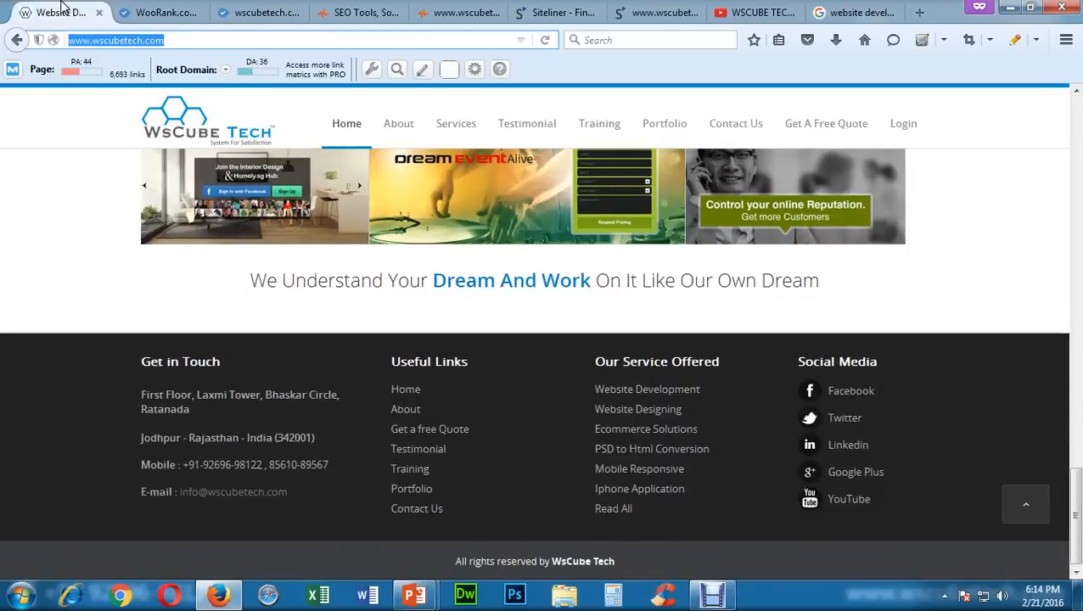
click(85, 280)
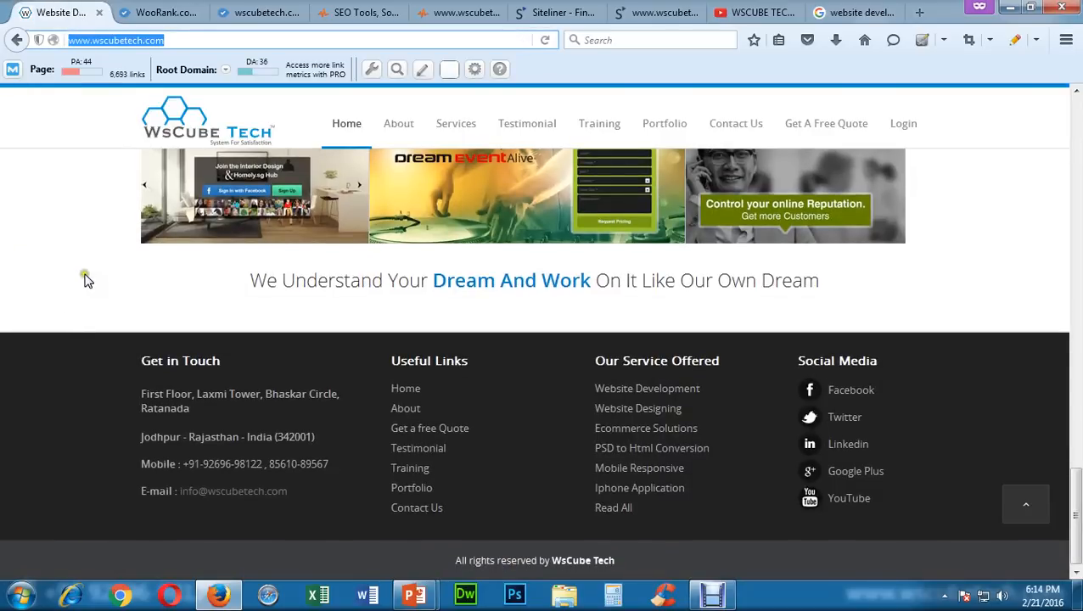
scroll(85, 280, down, 1)
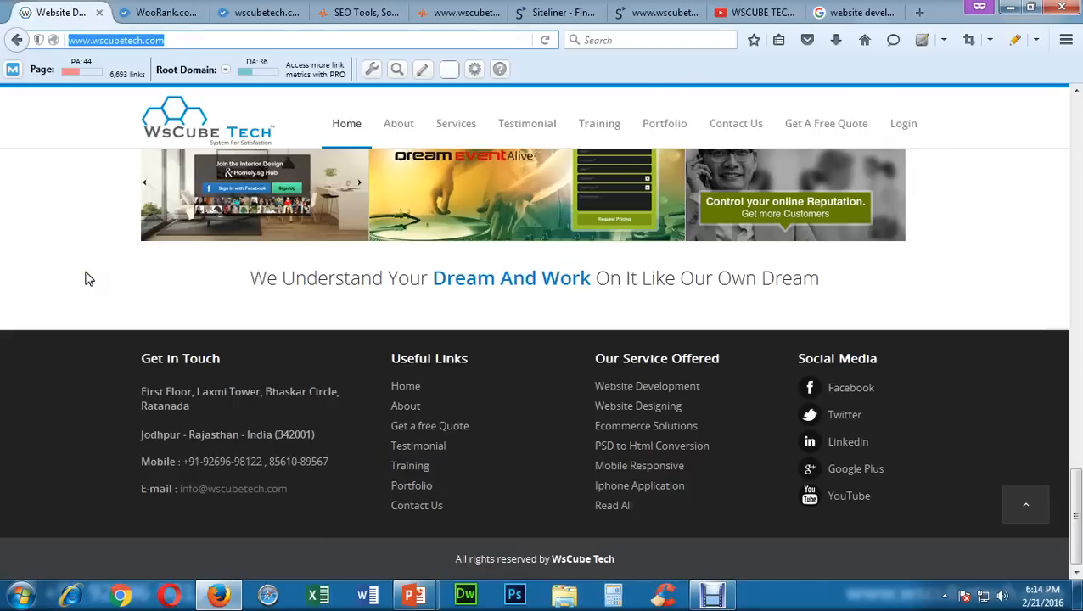
scroll(85, 278, up, 15)
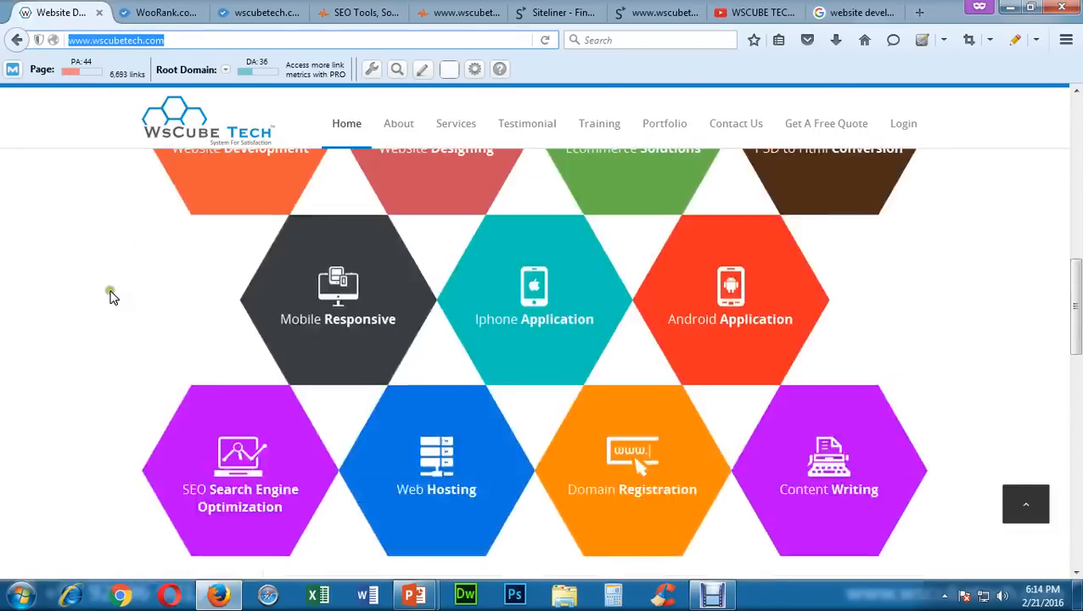
scroll(116, 298, up, 3)
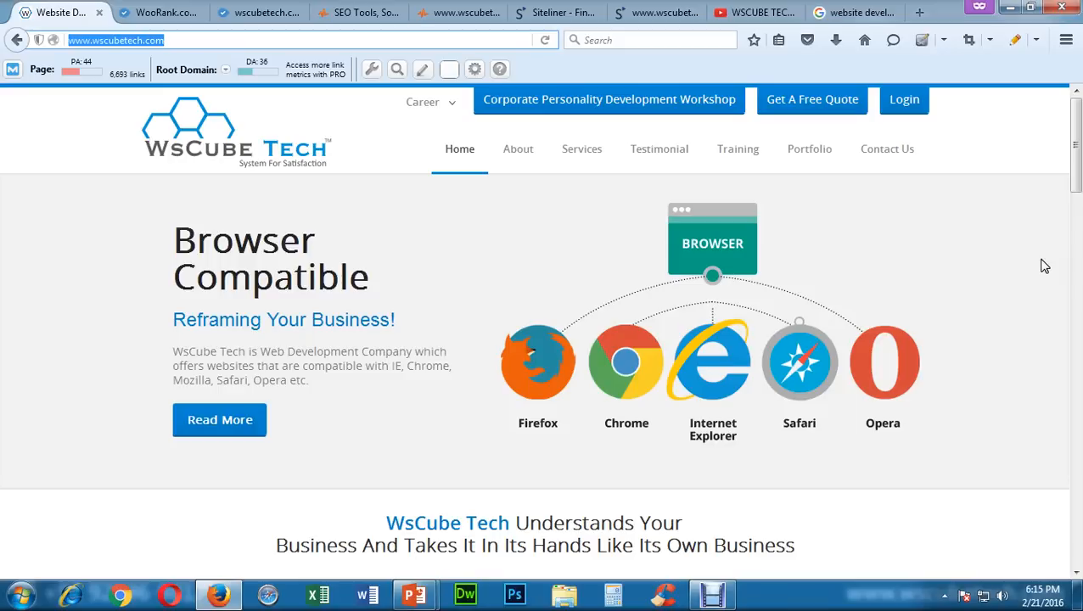
- Open the browser's add-ons manager and search for "seo quake"
click(1066, 41)
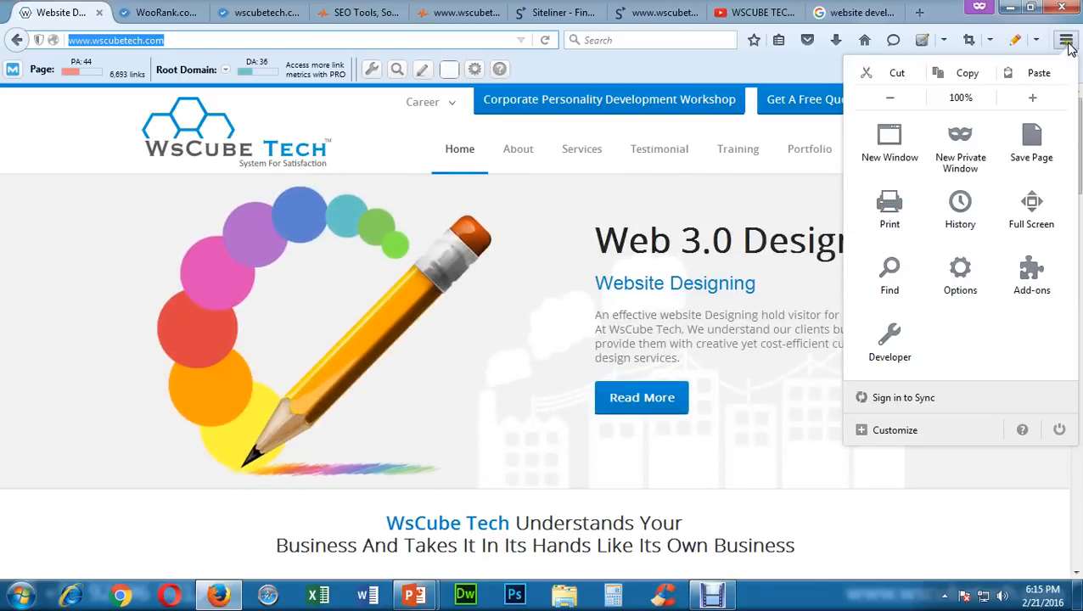
click(1029, 281)
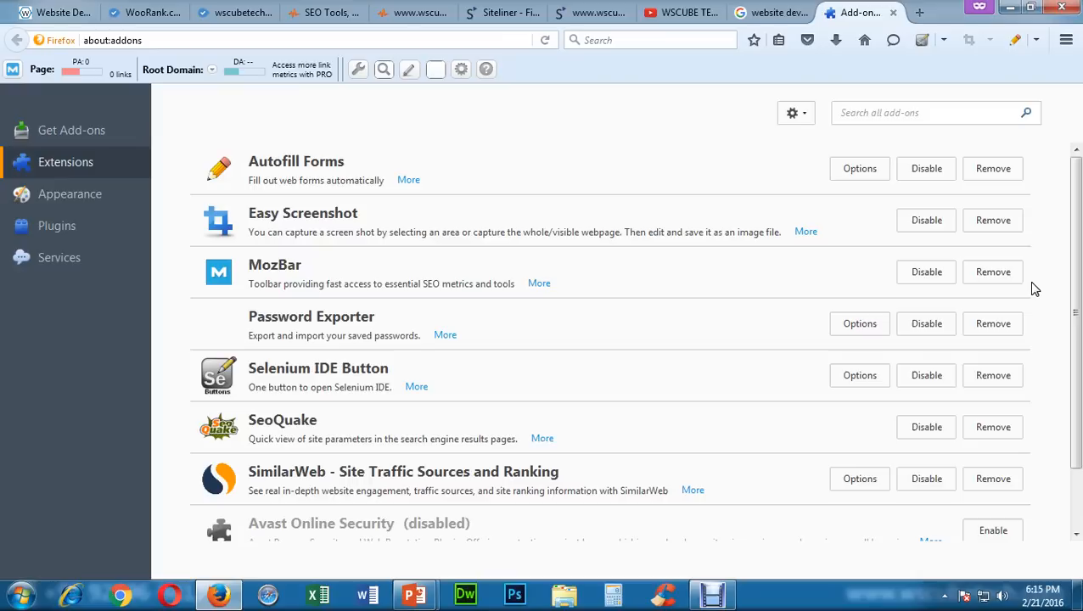
click(872, 112)
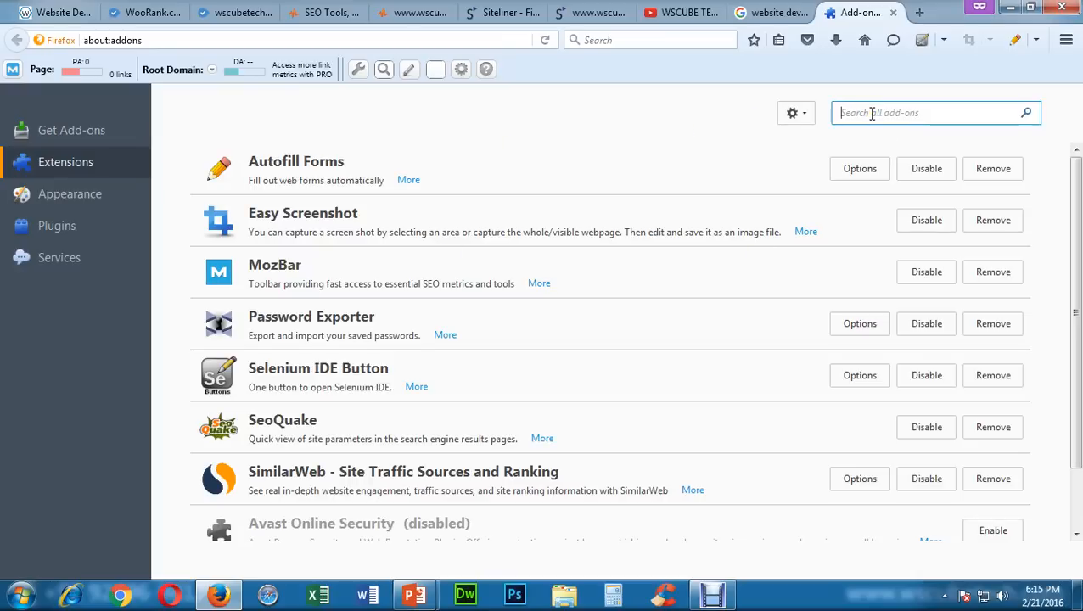
text(seo quake)
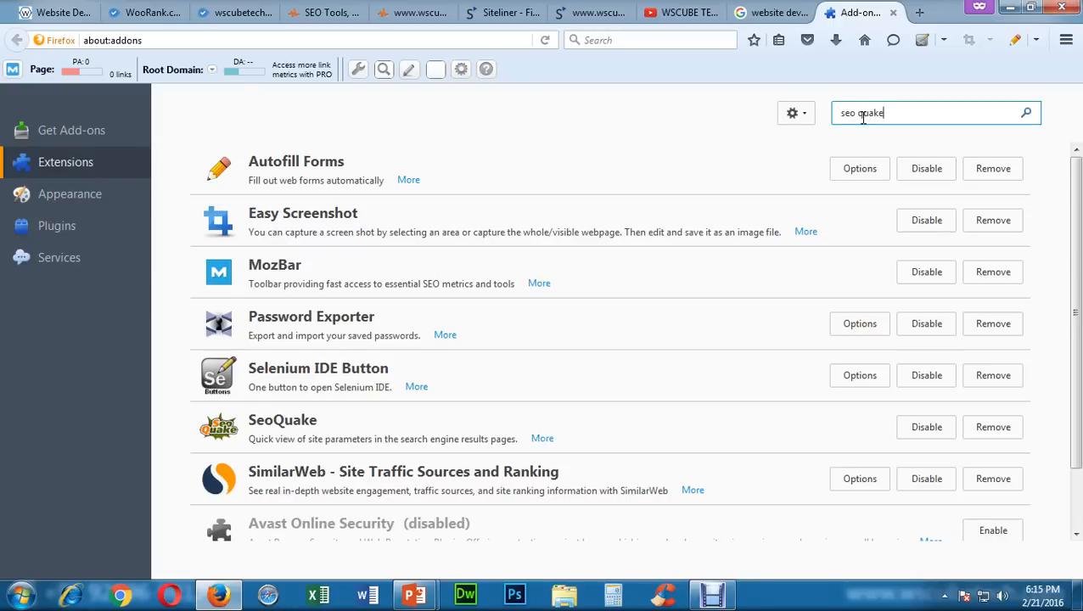
key(Return)
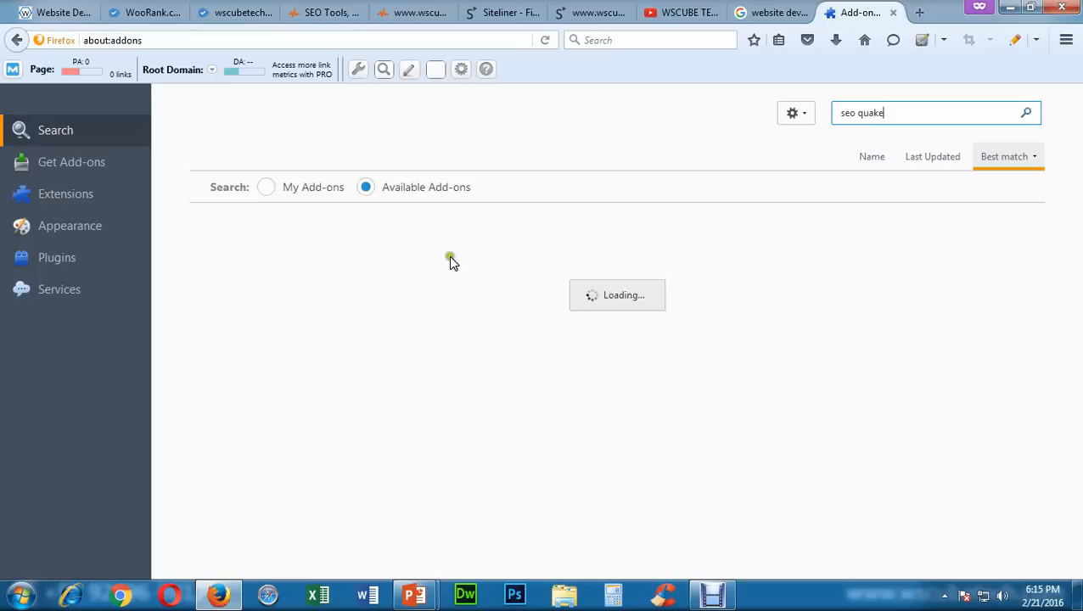
- Clear the add-on search, return to the installed extensions list and select SeoQuake
drag(884, 113, 825, 109)
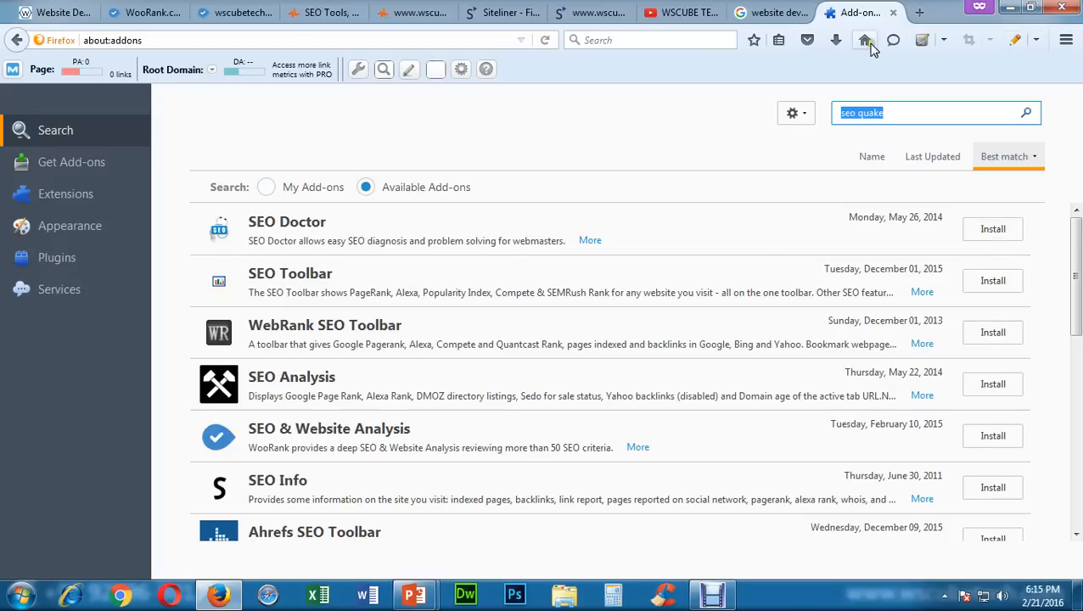
key(BackSpace)
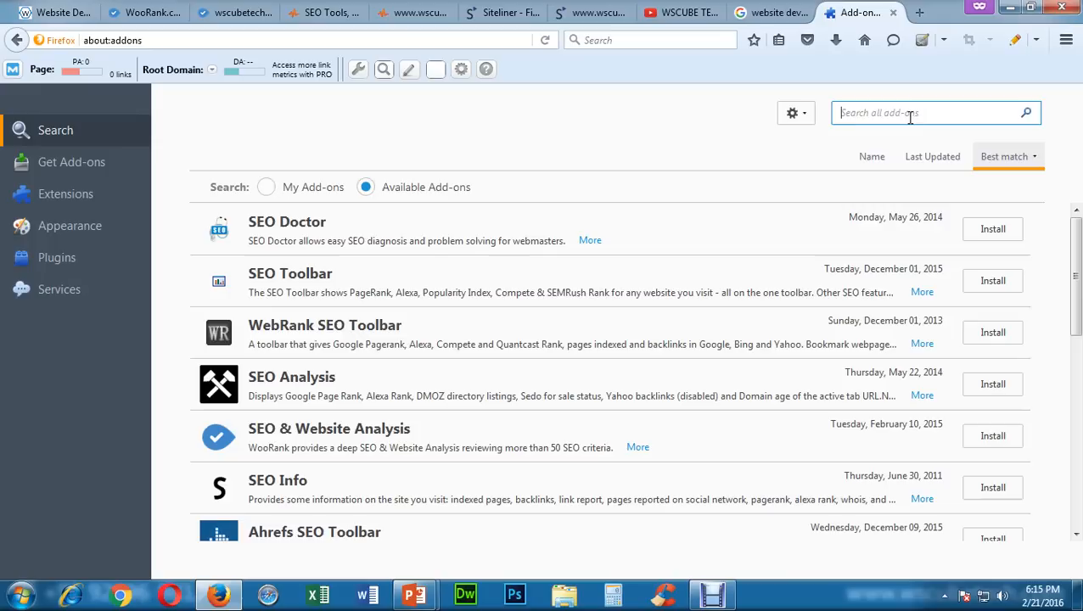
click(869, 156)
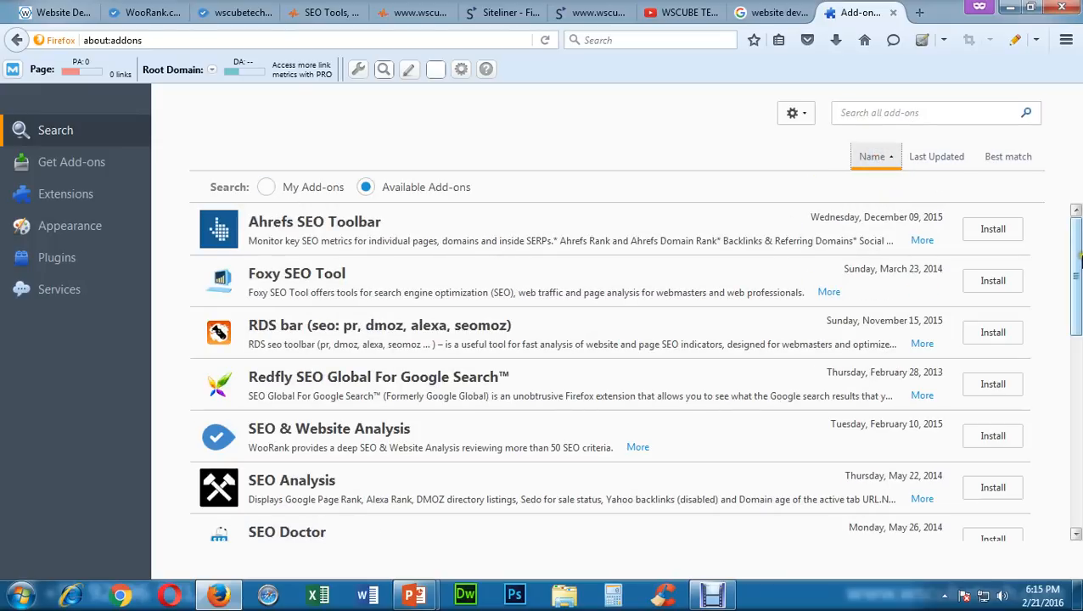
click(14, 43)
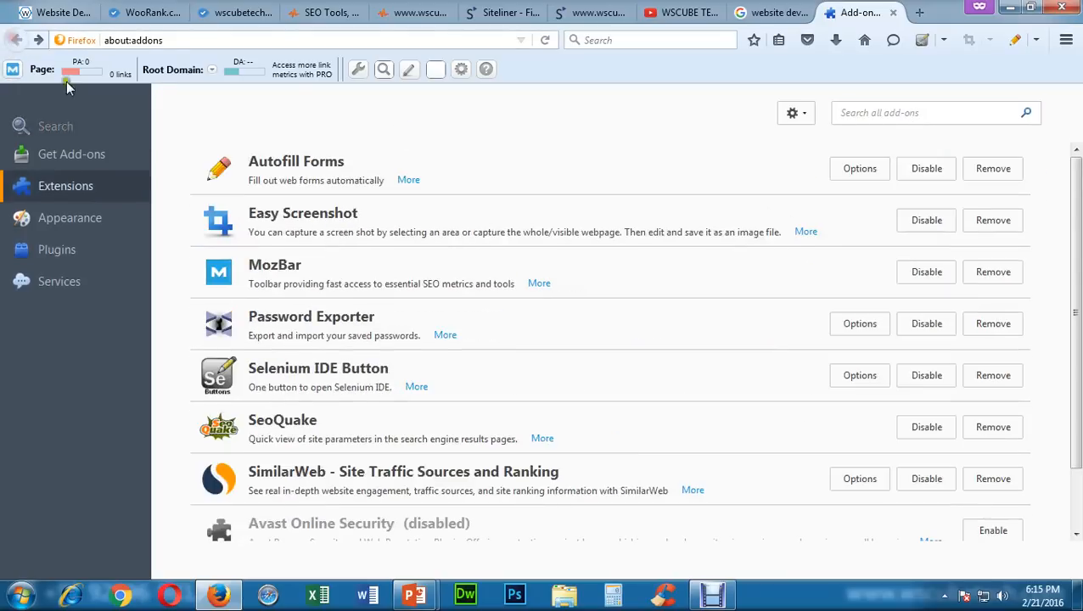
click(246, 427)
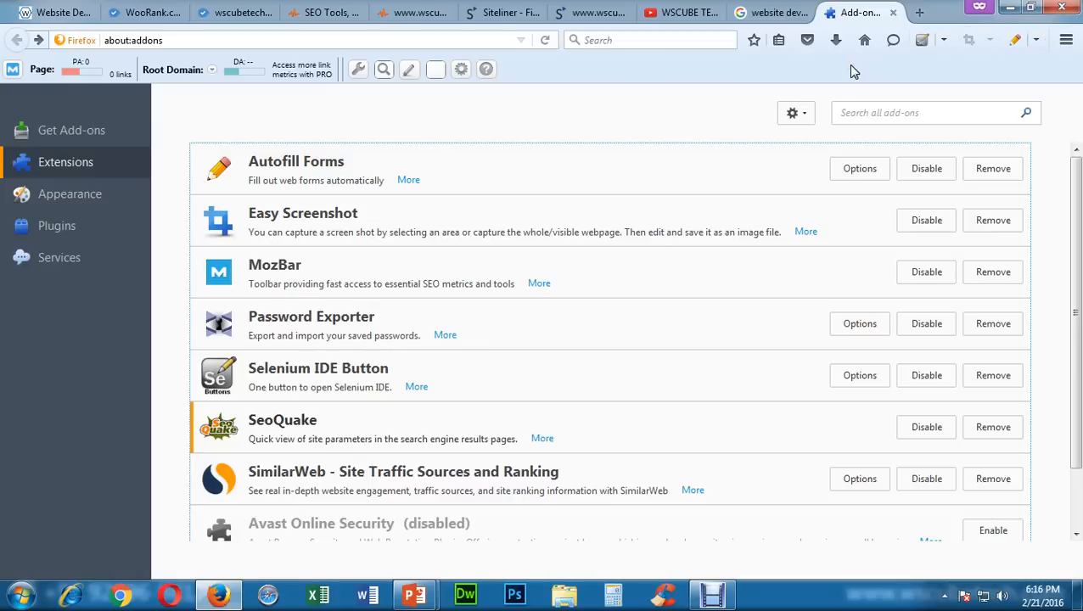
- Open a new browser window and load wscubetech.com in it
key(ctrl+n)
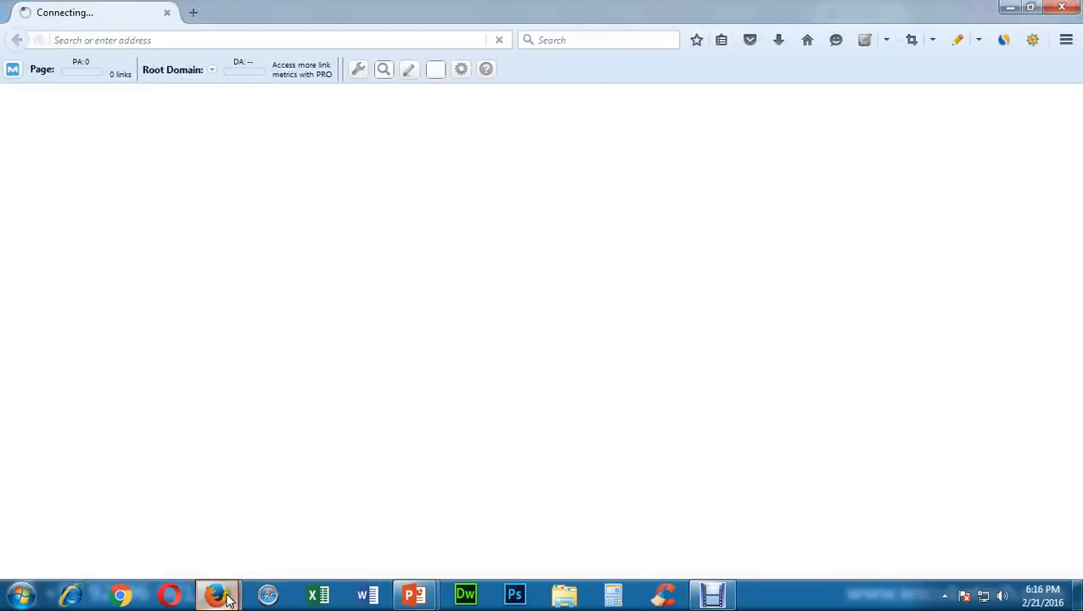
click(148, 42)
text(wscubet)
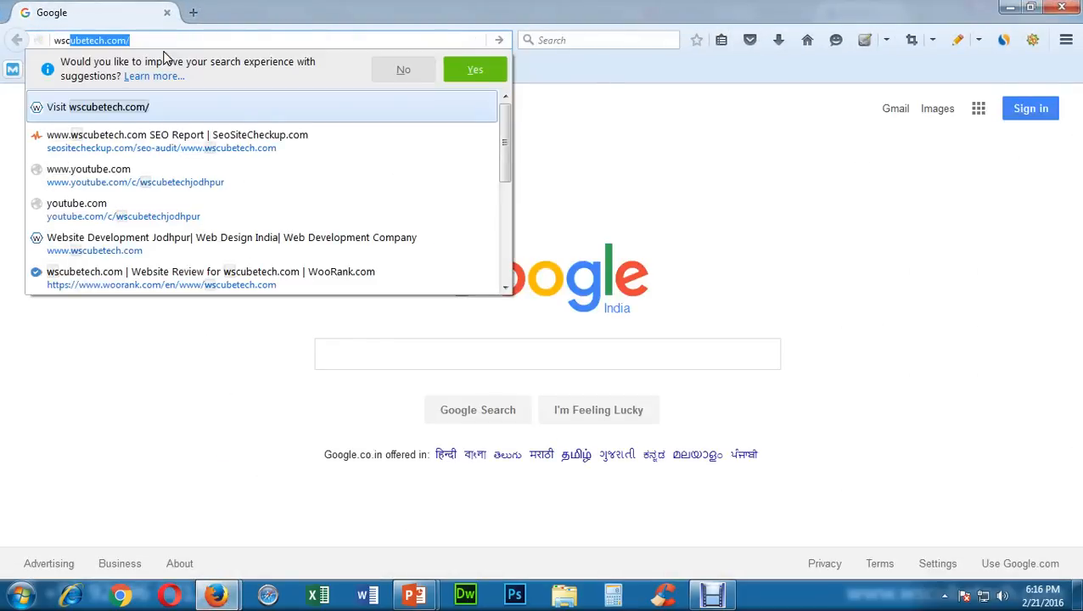
text(ech.com)
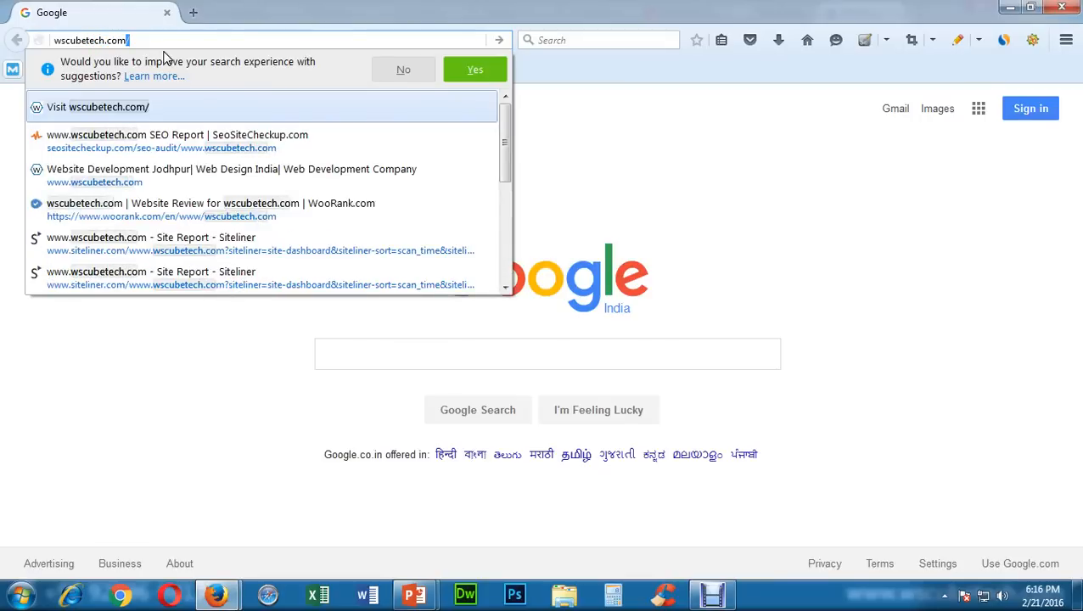
key(Return)
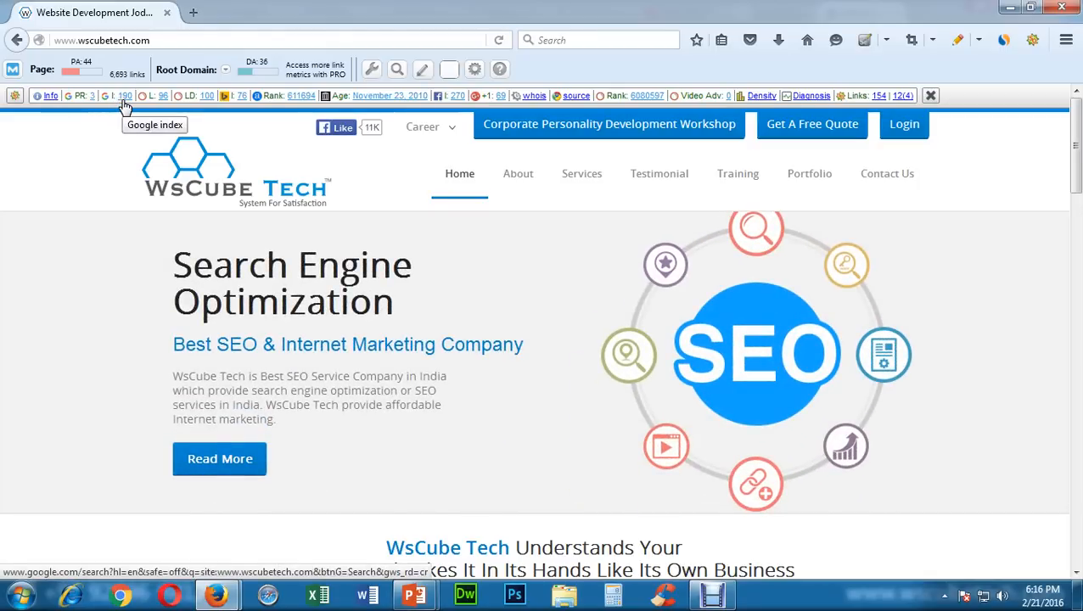
- Check the Indexed Pages entry in the WooRank review of wscubetech.com and return to the website's window
mouse_move(217, 595)
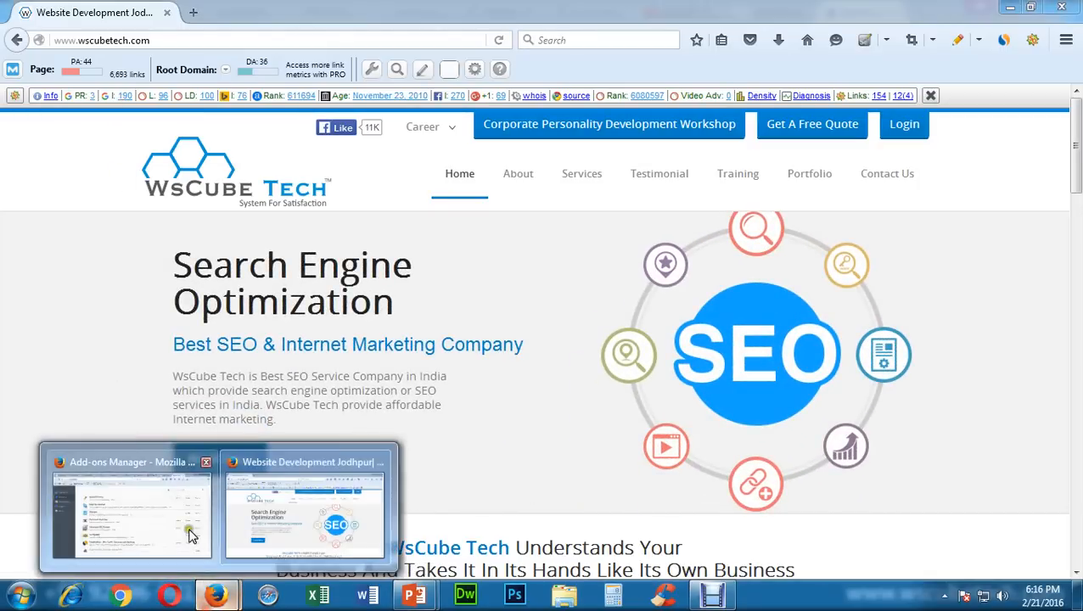
click(190, 527)
click(248, 7)
click(176, 6)
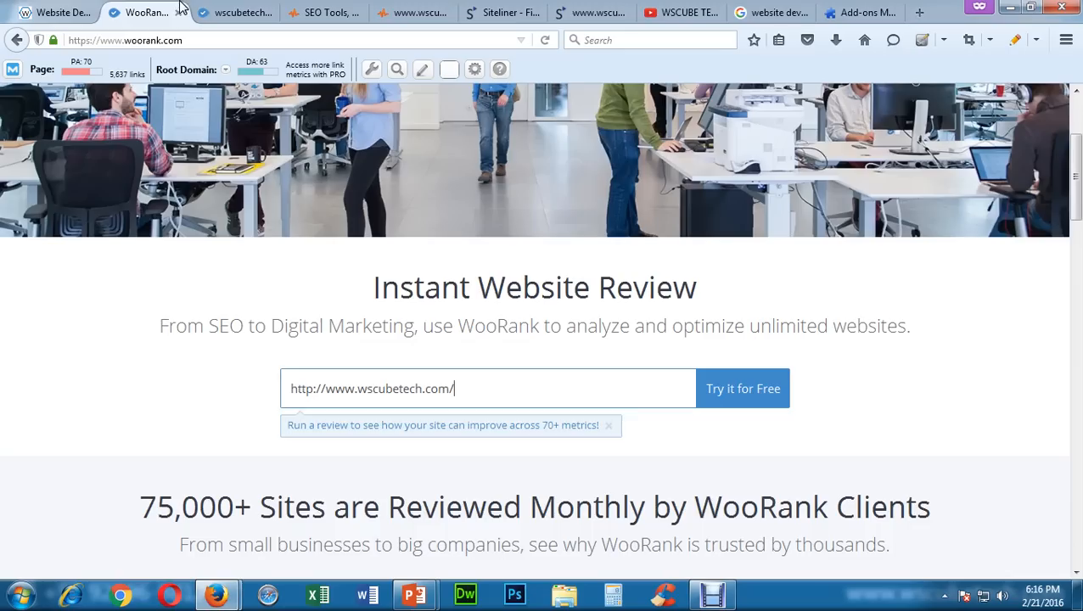
click(234, 7)
scroll(544, 338, up, 10)
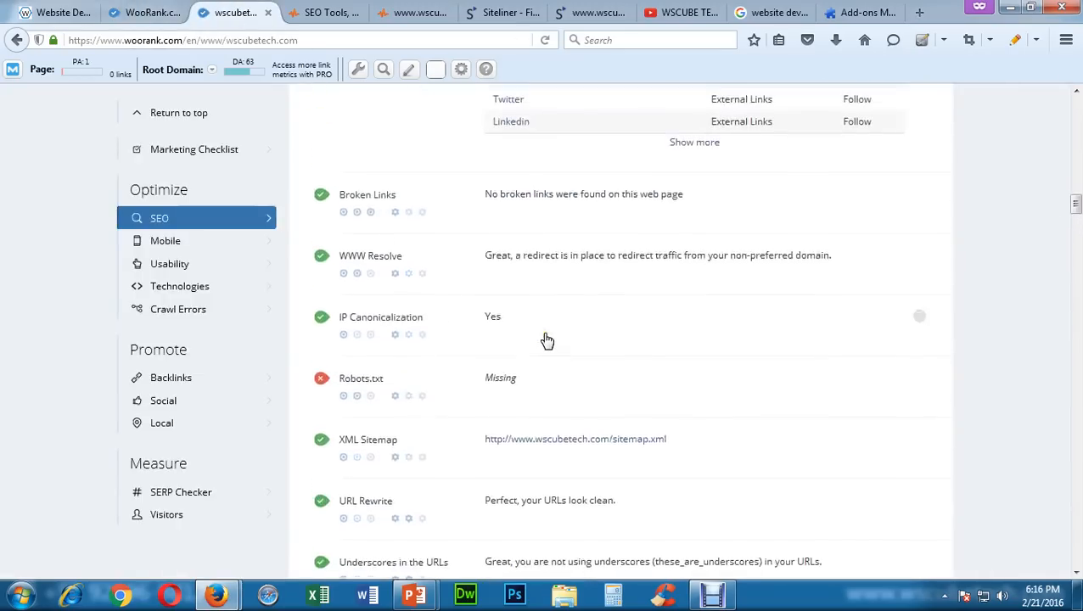
scroll(548, 339, up, 2)
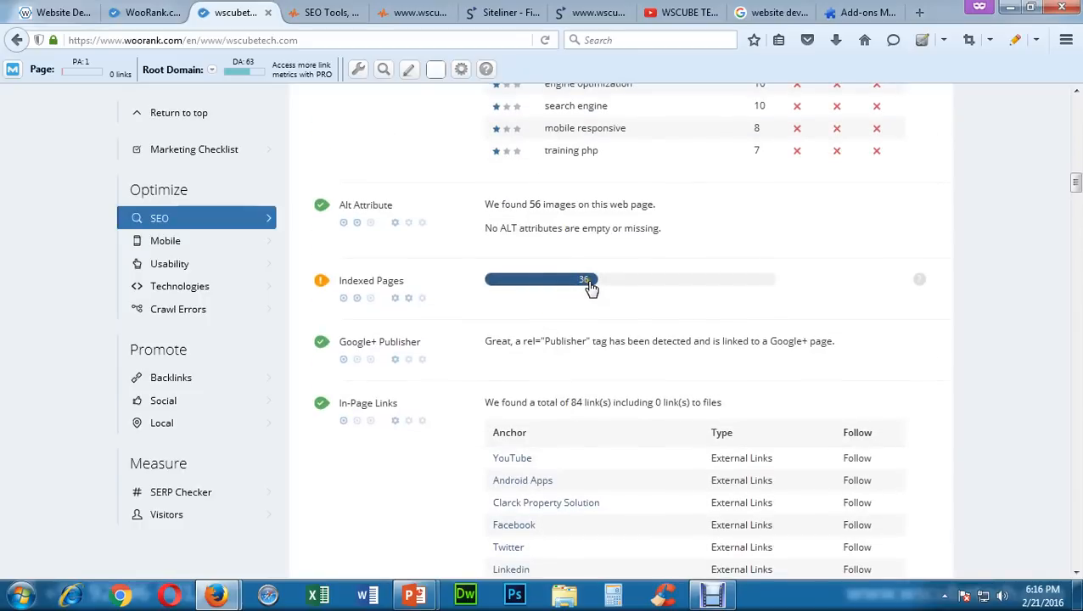
mouse_move(217, 595)
click(264, 531)
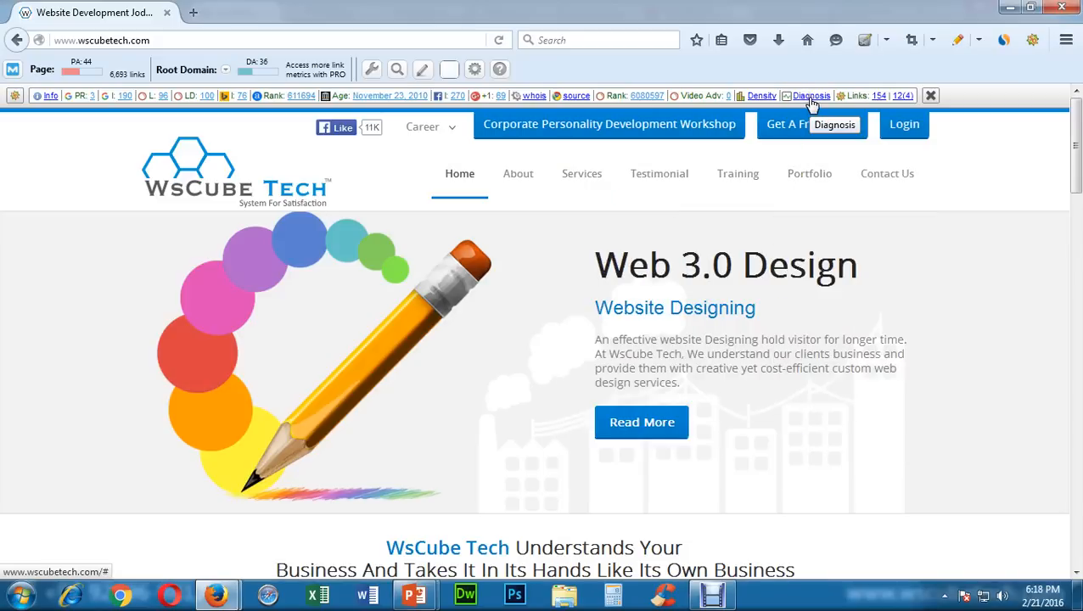
- Run the SeoQuake Diagnosis for the home page and review its page analysis and site compliance results
click(810, 96)
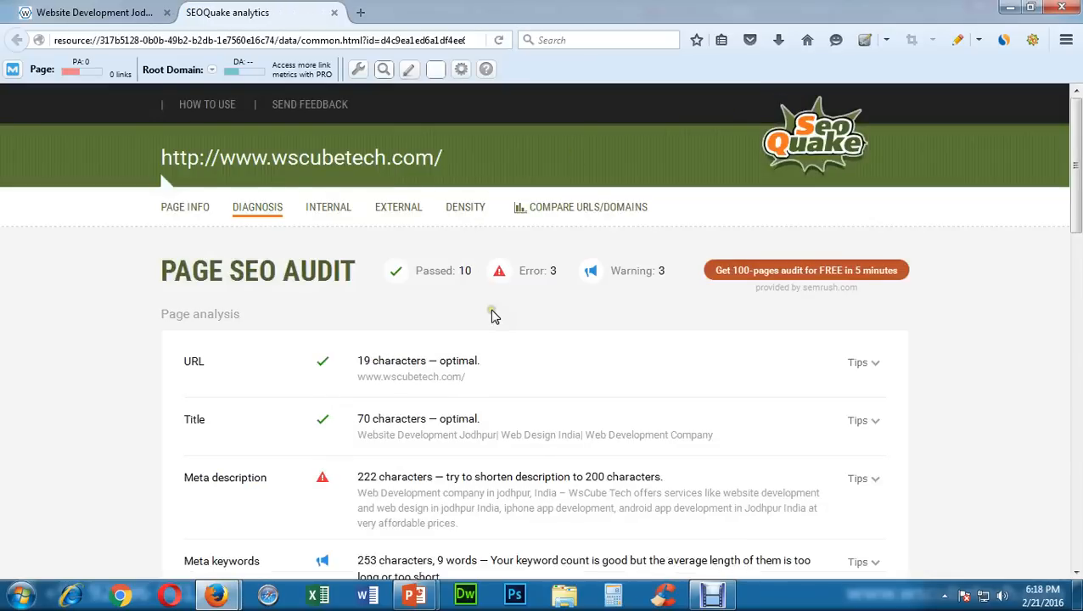
scroll(493, 314, down, 3)
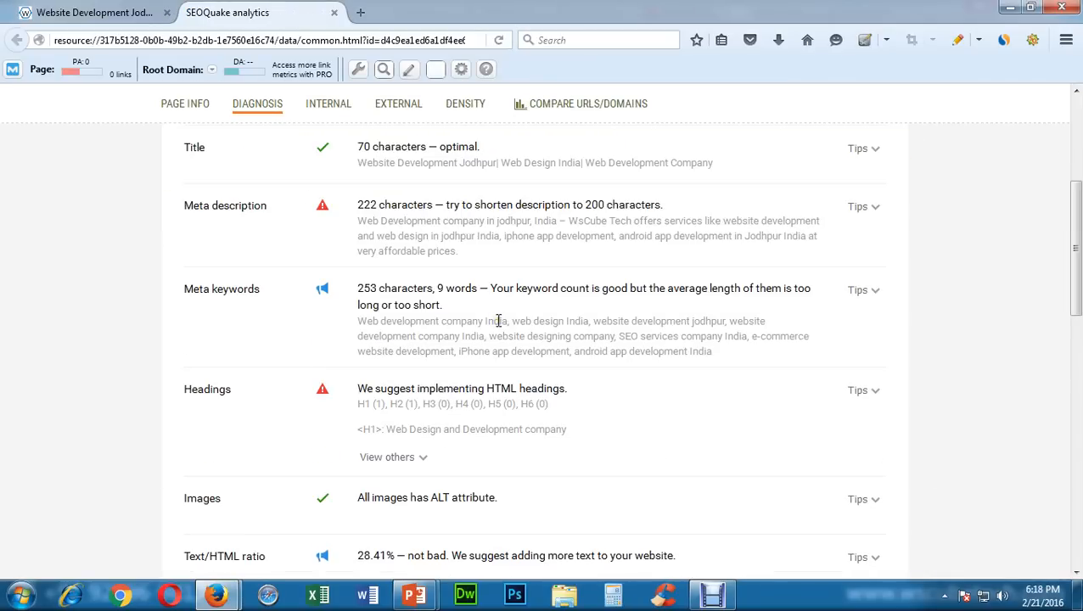
click(25, 11)
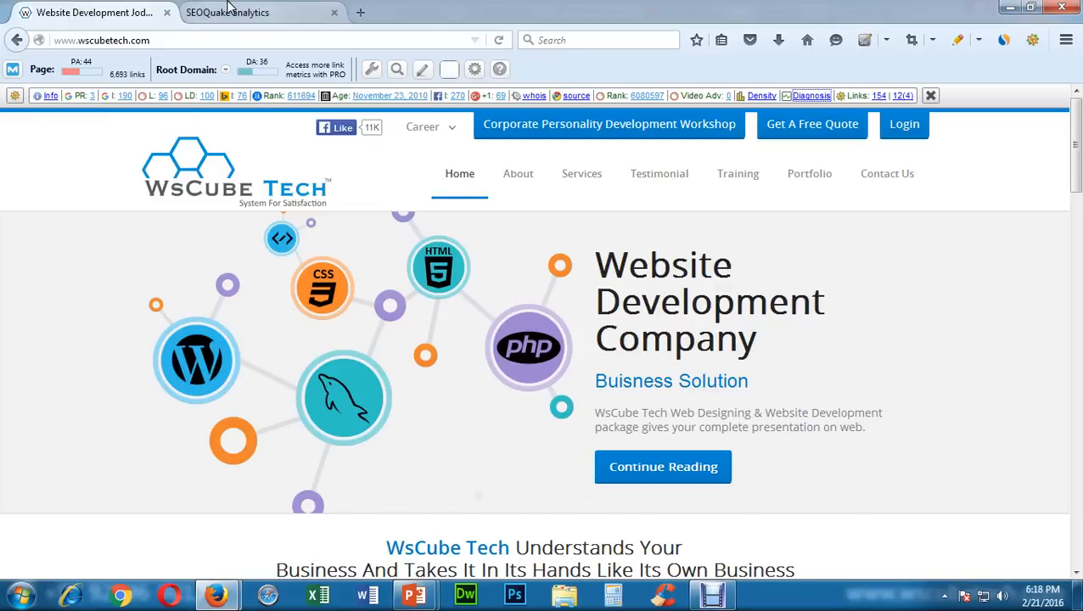
click(230, 14)
scroll(509, 379, down, 8)
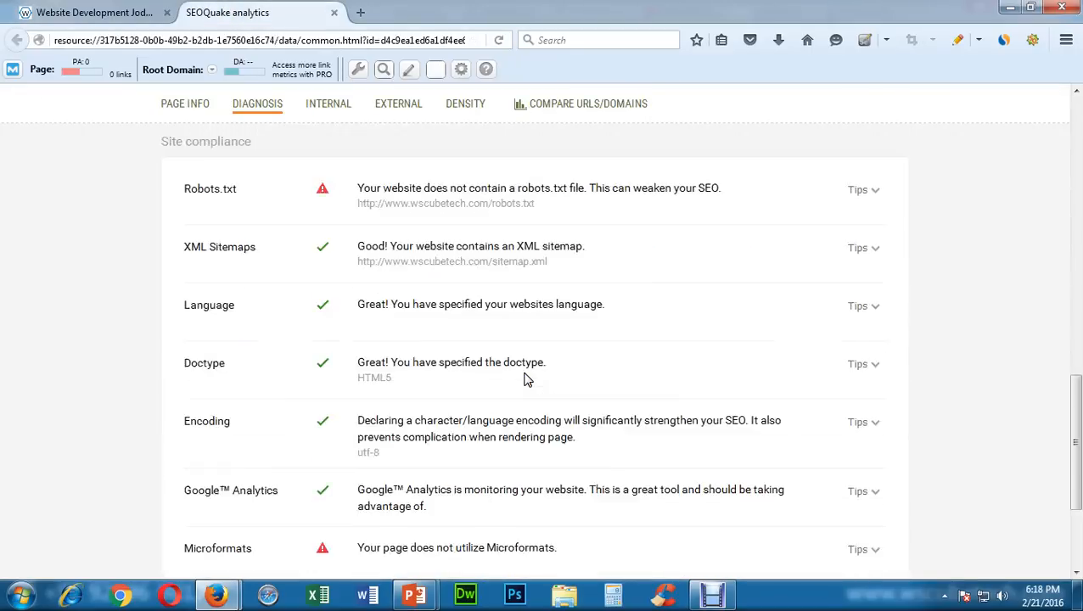
scroll(522, 382, up, 8)
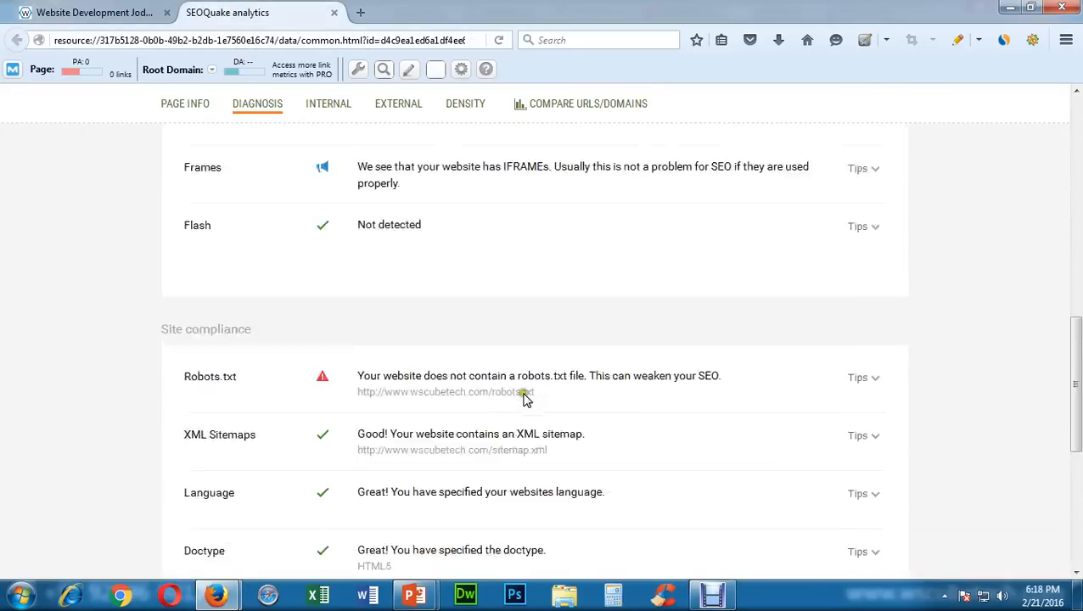
scroll(522, 401, up, 3)
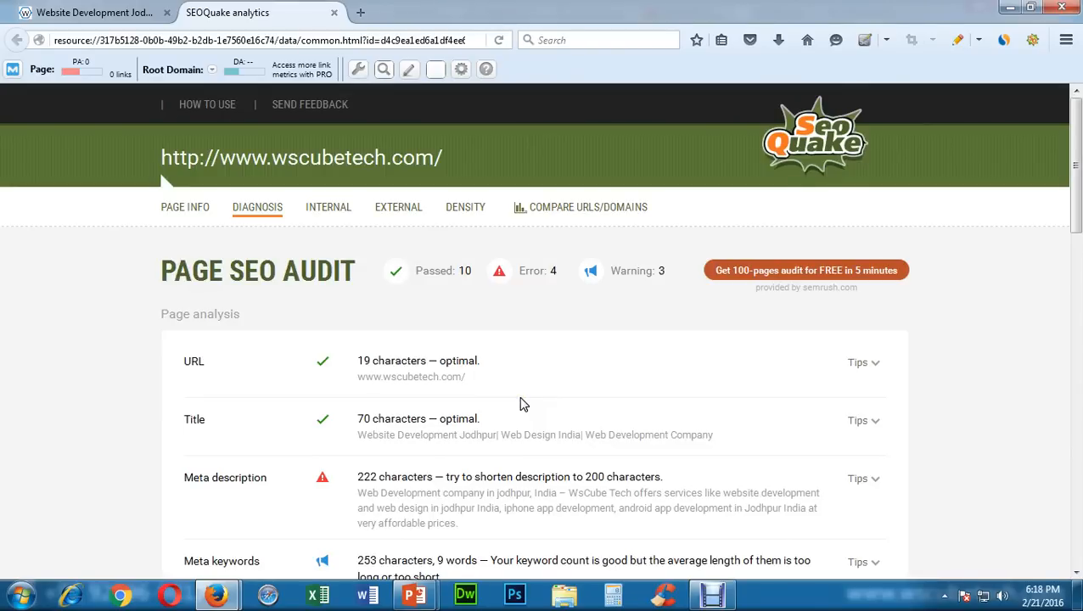
- Revisit the WooRank review and the SEO SiteCheckup audit for comparison, and return to the SeoQuake audit
click(217, 594)
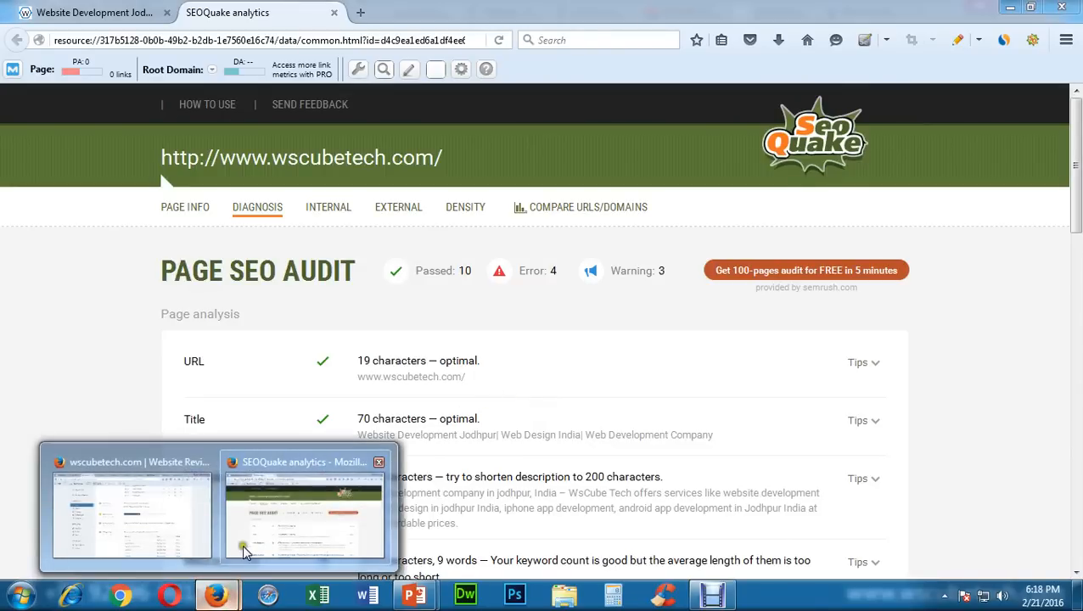
click(204, 524)
scroll(51, 339, up, 5)
scroll(52, 282, up, 3)
click(144, 12)
click(352, 10)
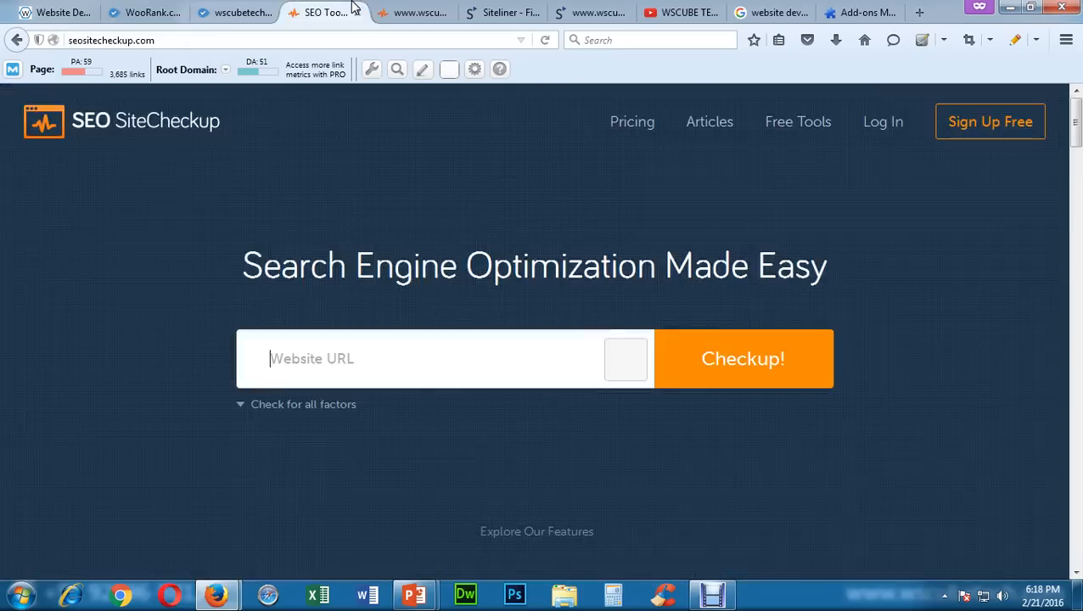
click(389, 11)
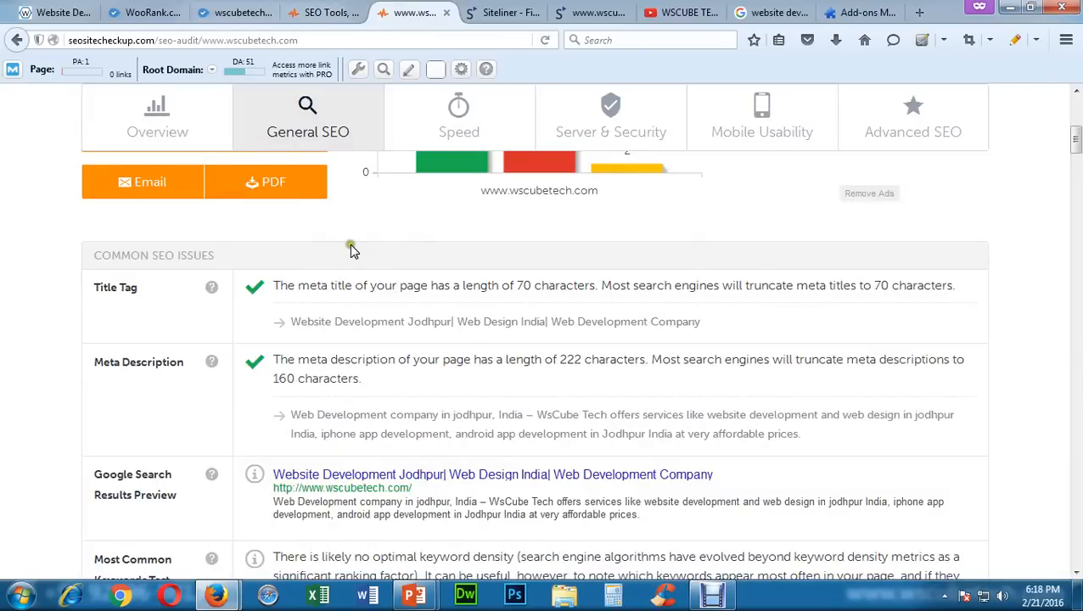
mouse_move(216, 596)
click(284, 543)
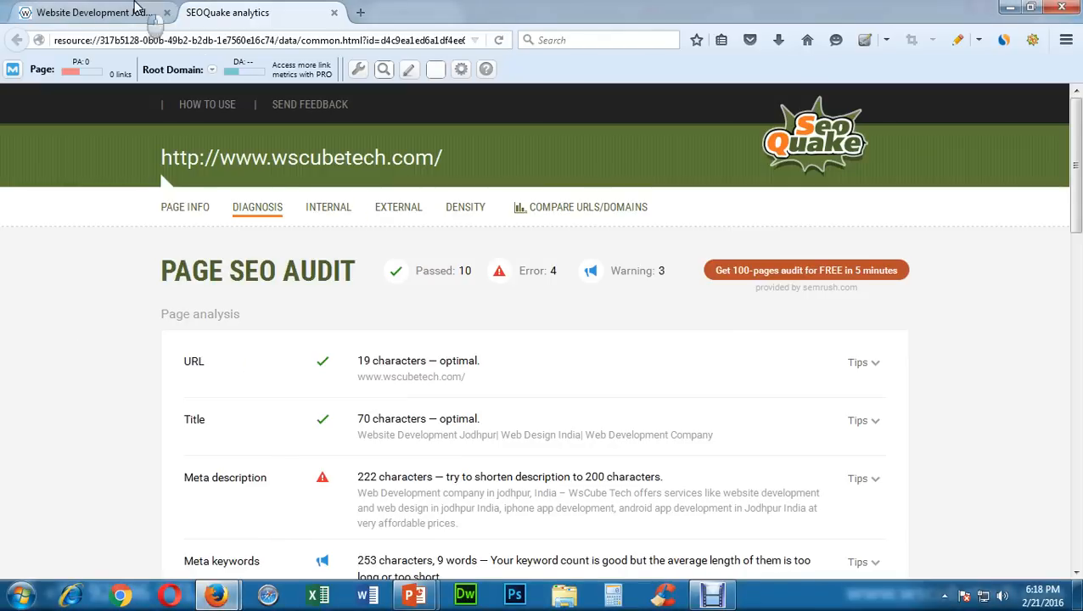
- Open the WsCube Tech About page in its own tab and run the SeoQuake Diagnosis on it
click(146, 10)
click(195, 10)
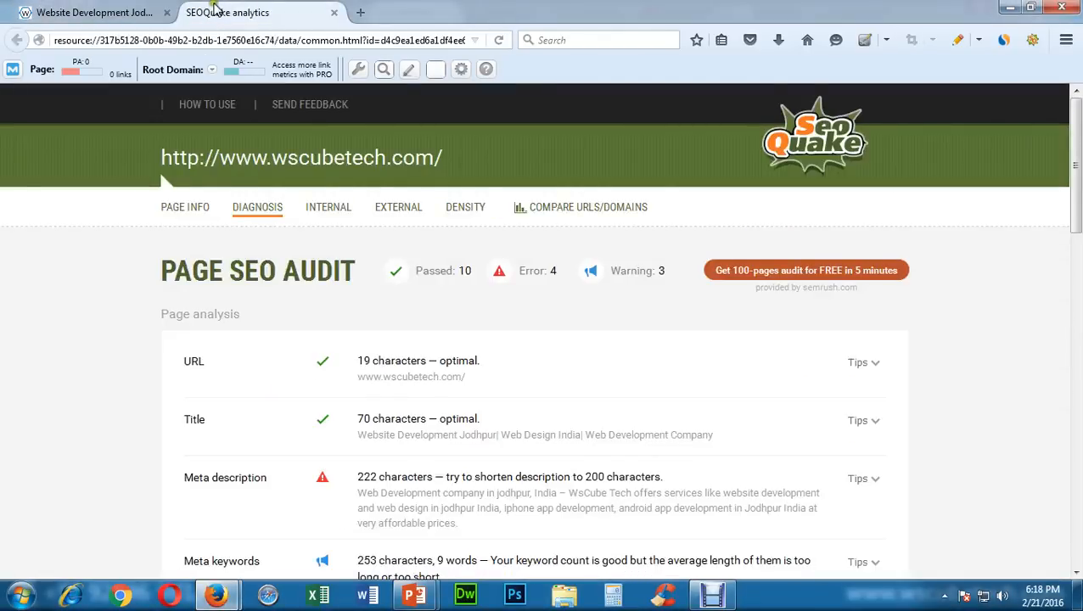
click(121, 10)
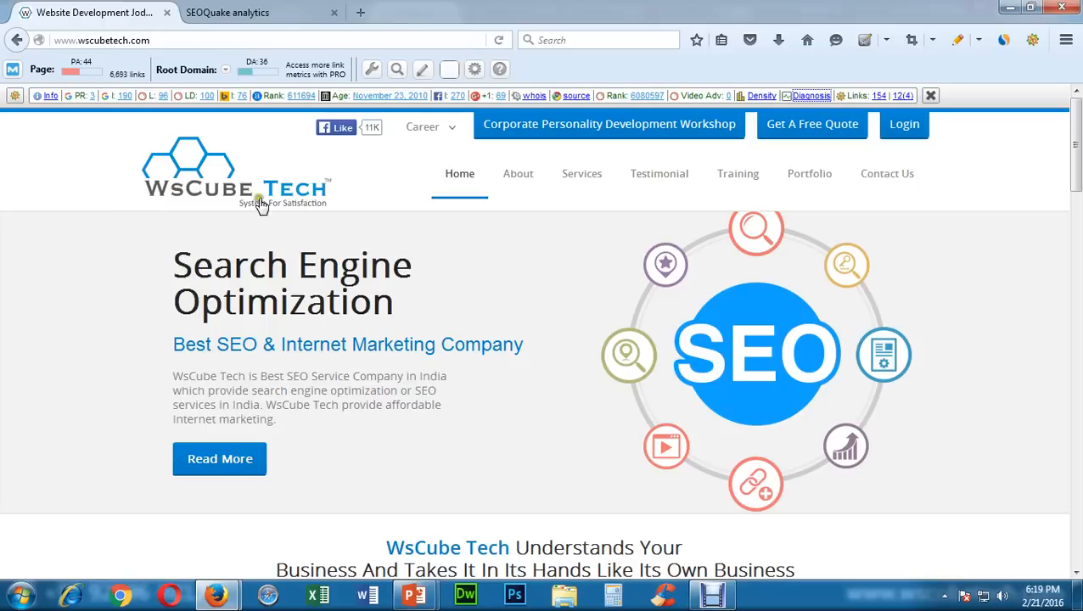
middle_click(519, 181)
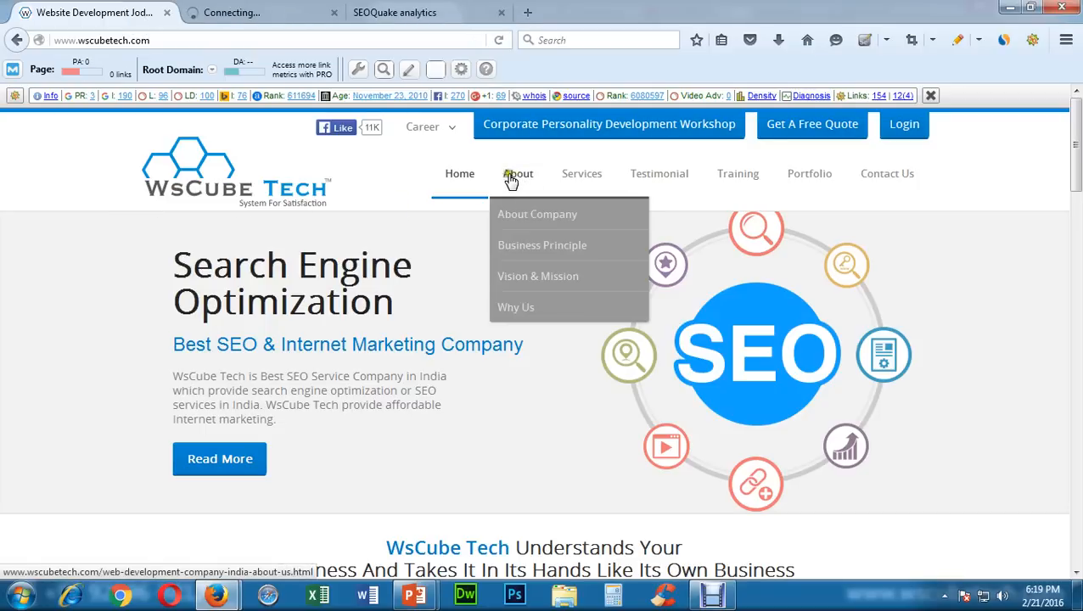
click(291, 19)
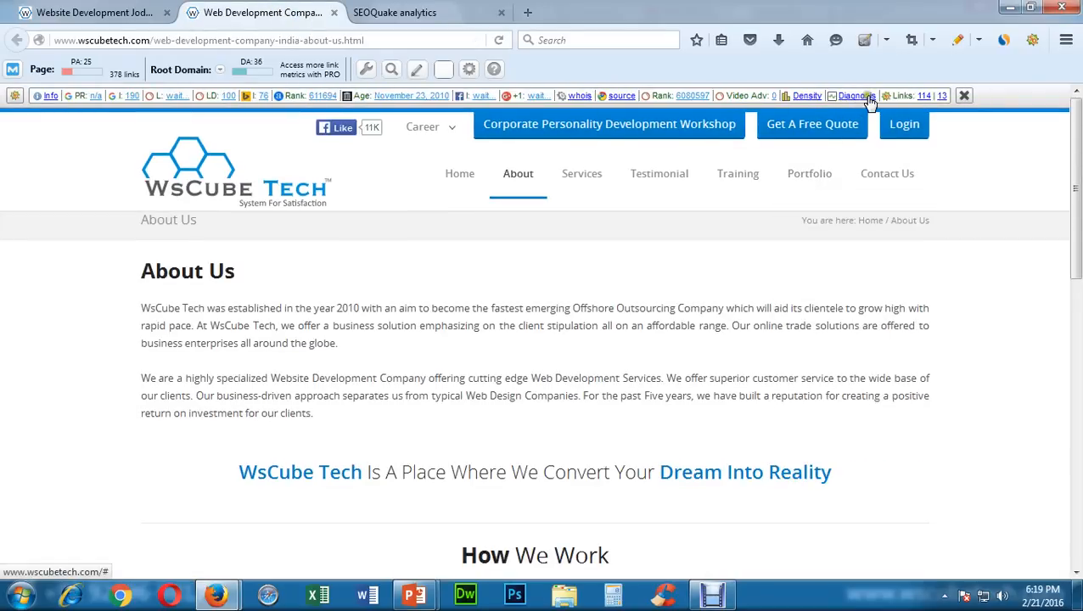
click(798, 96)
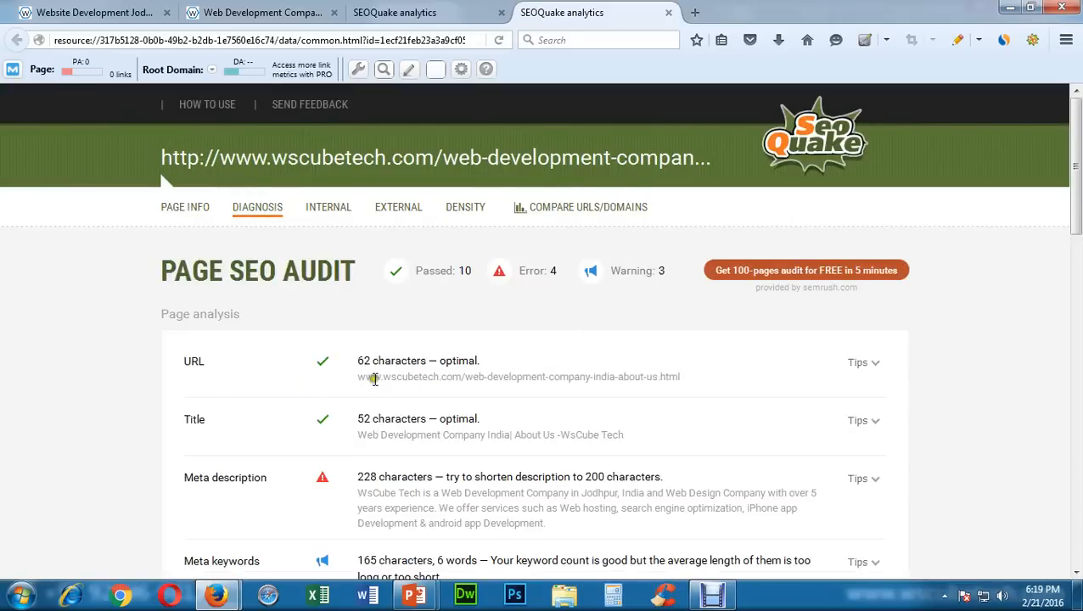
- Highlight the page address in the URL row of the About page's SEO audit
drag(360, 377, 678, 378)
click(695, 378)
triple_click(684, 377)
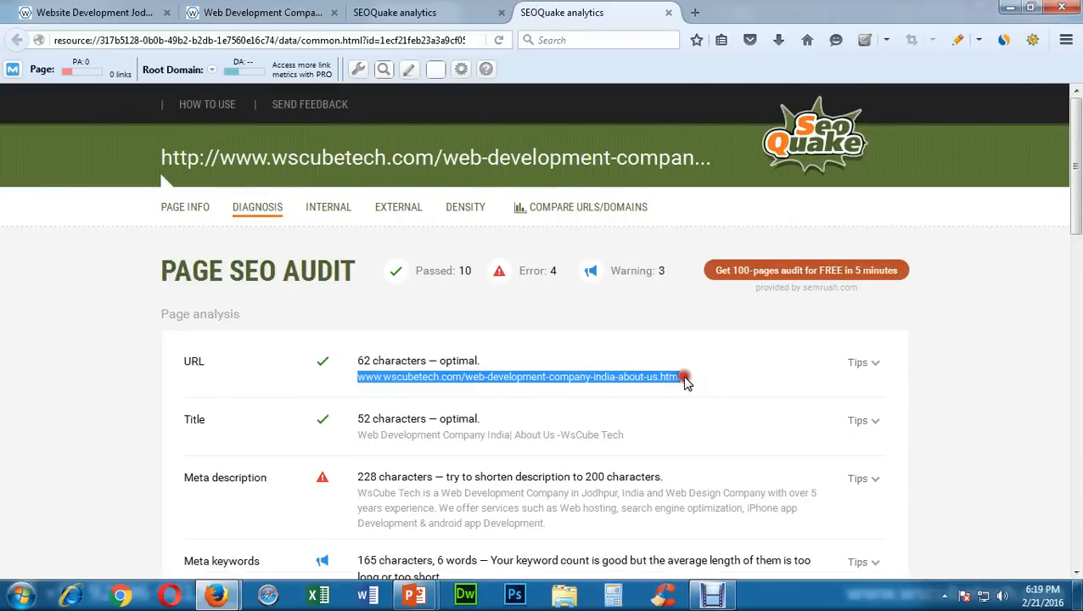
- Go back to the home page, open its Google index results from SeoQuake and look through the listed pages
click(379, 8)
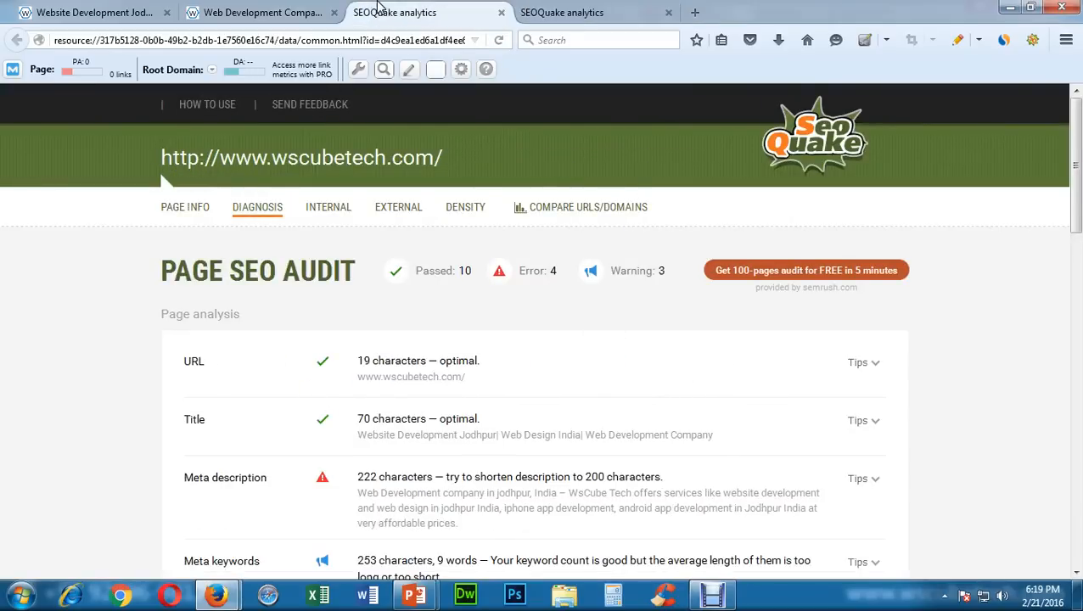
click(102, 12)
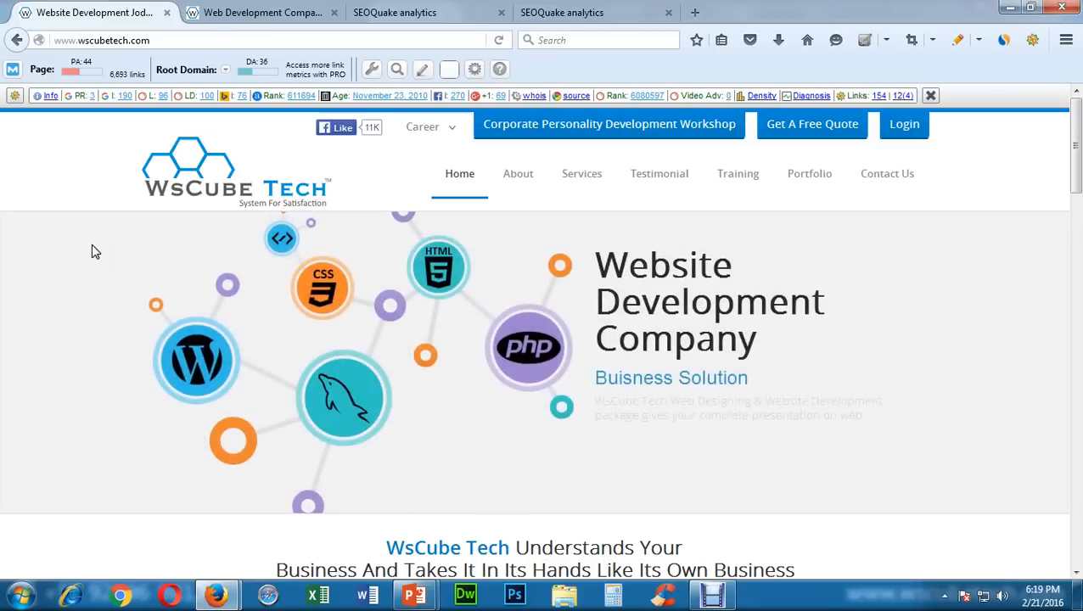
click(89, 260)
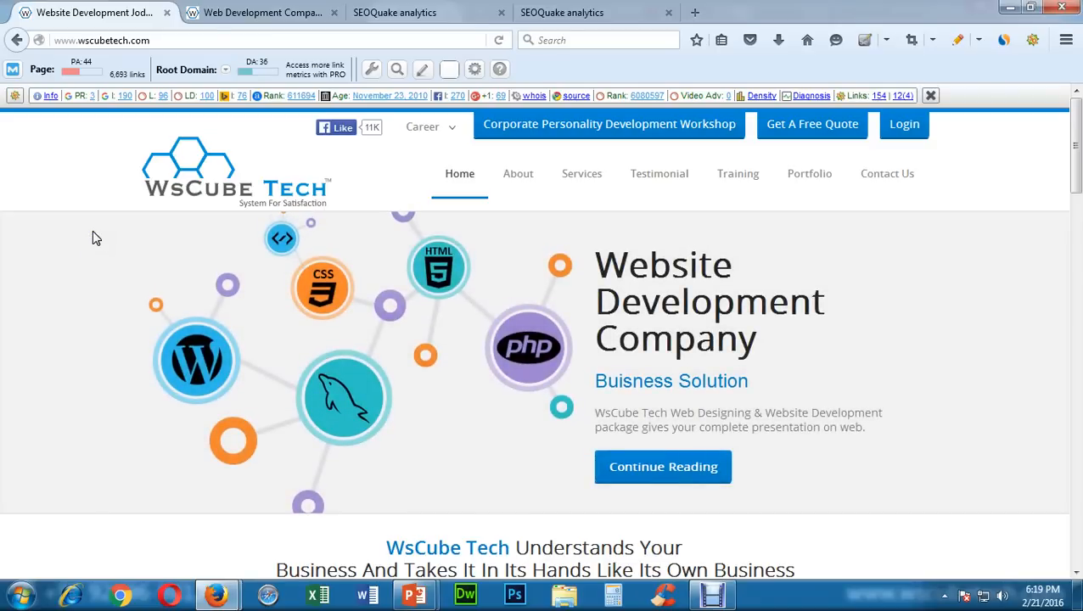
click(96, 229)
click(123, 101)
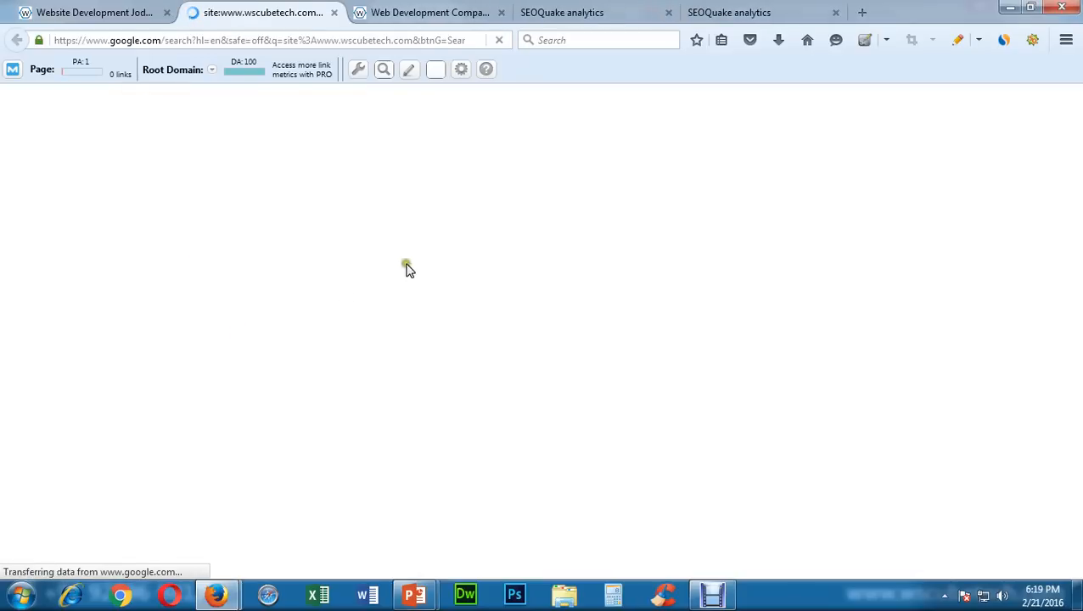
scroll(331, 207, down, 10)
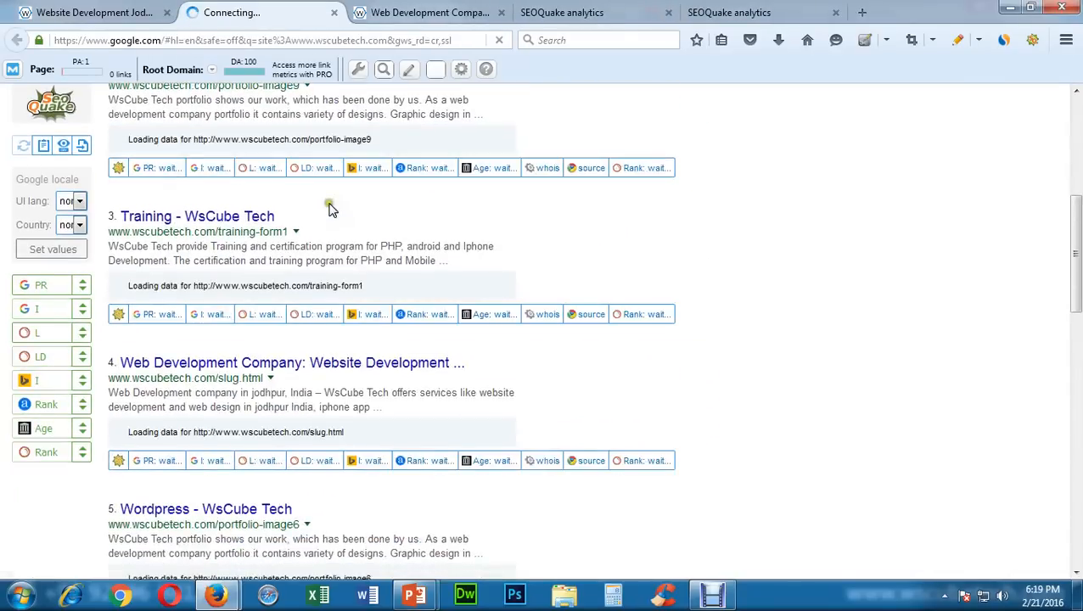
- Examine the SeoQuake metrics shown under each indexed wscubetech.com page in the Google results, checking against the home page tab
scroll(331, 208, down, 5)
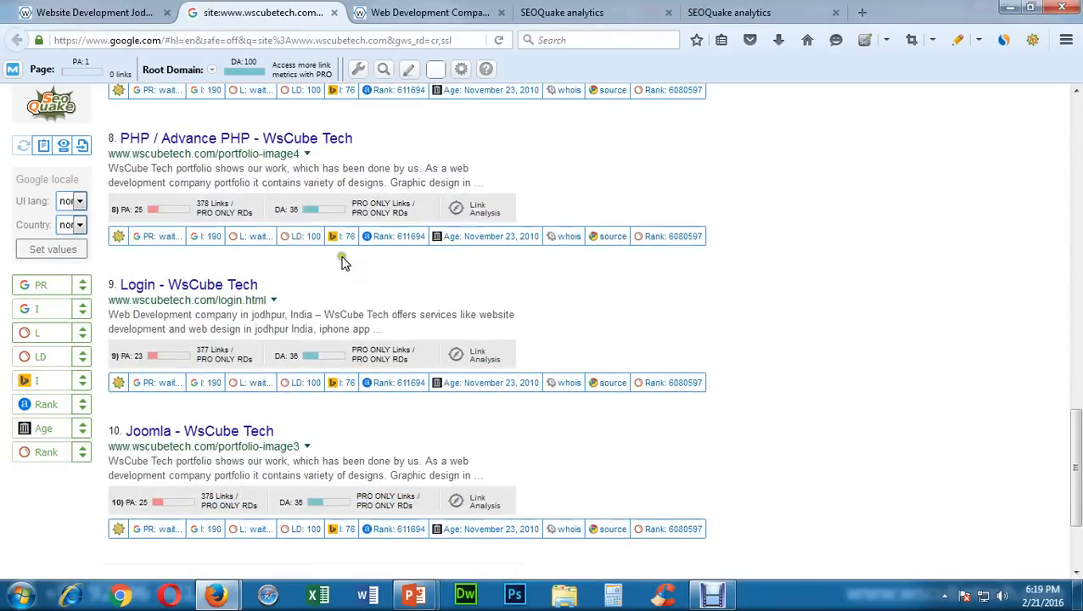
click(143, 7)
click(254, 12)
scroll(305, 357, up, 5)
scroll(305, 357, up, 9)
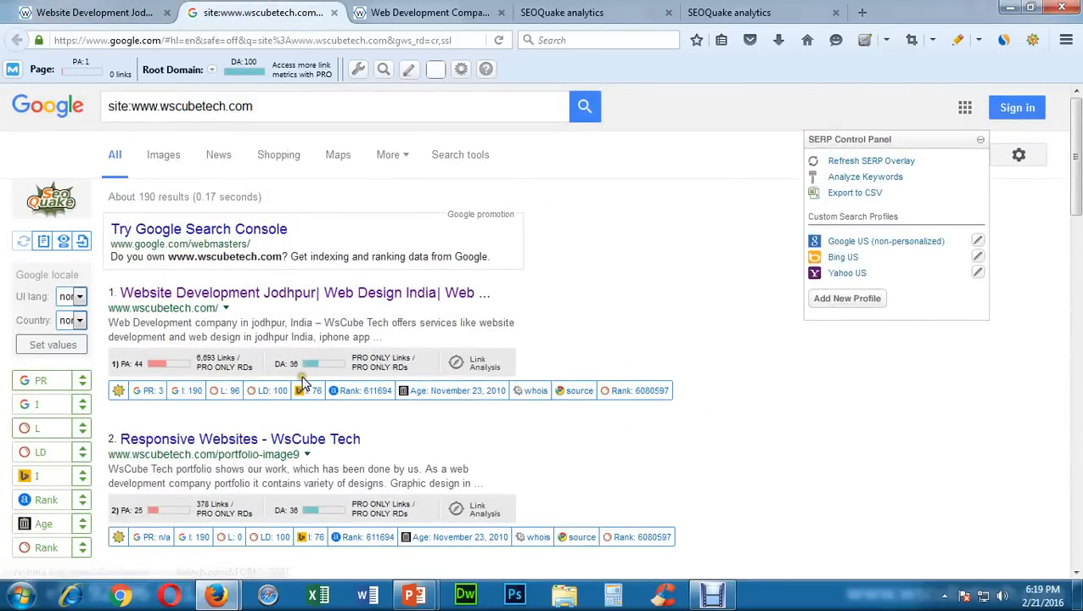
click(136, 13)
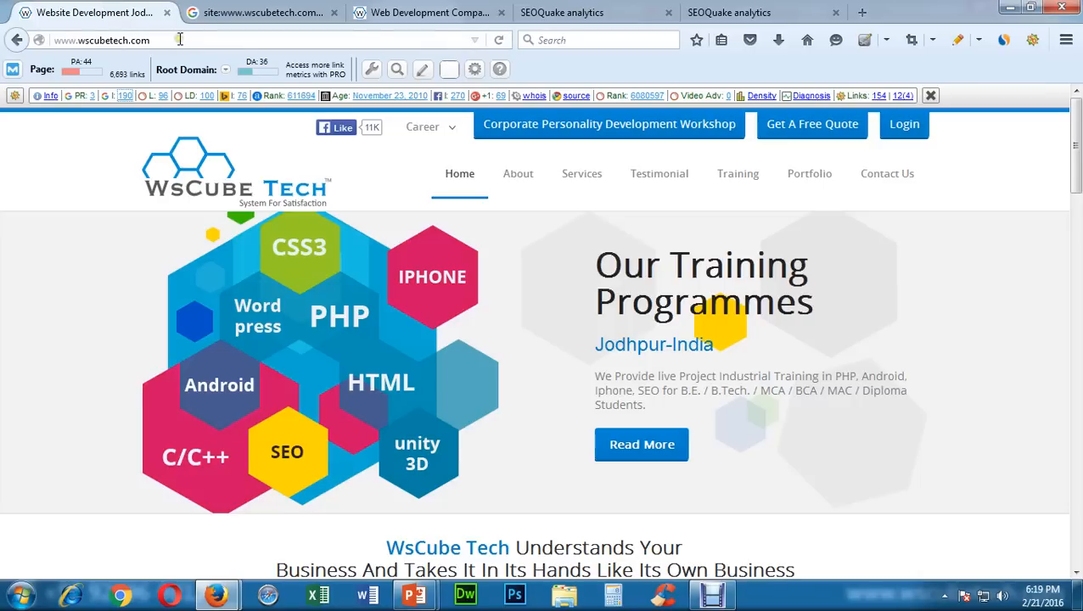
click(265, 8)
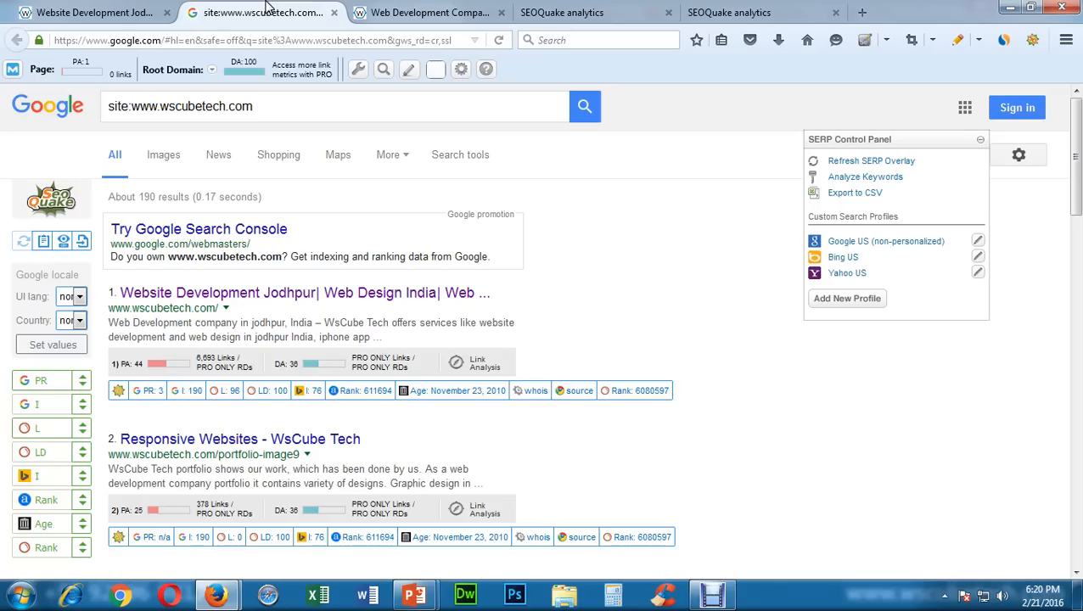
scroll(165, 270, down, 3)
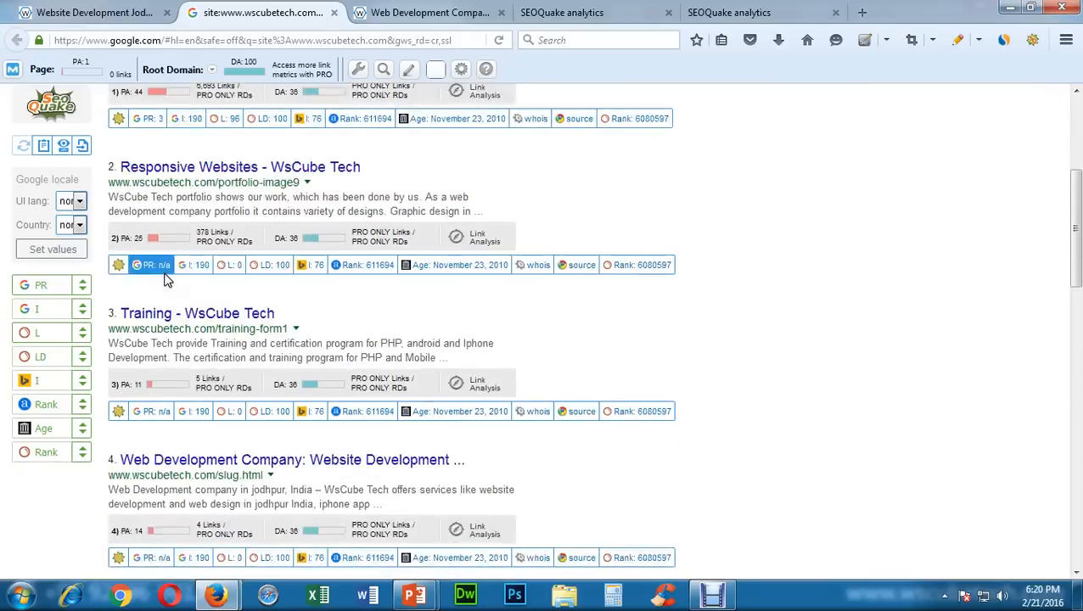
scroll(167, 280, down, 4)
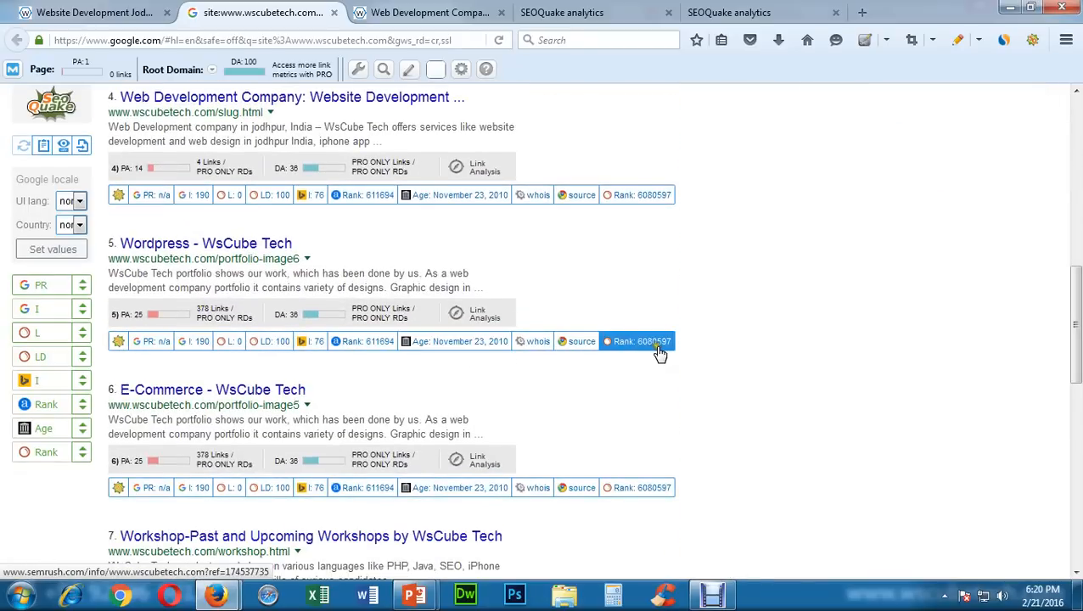
scroll(601, 380, up, 5)
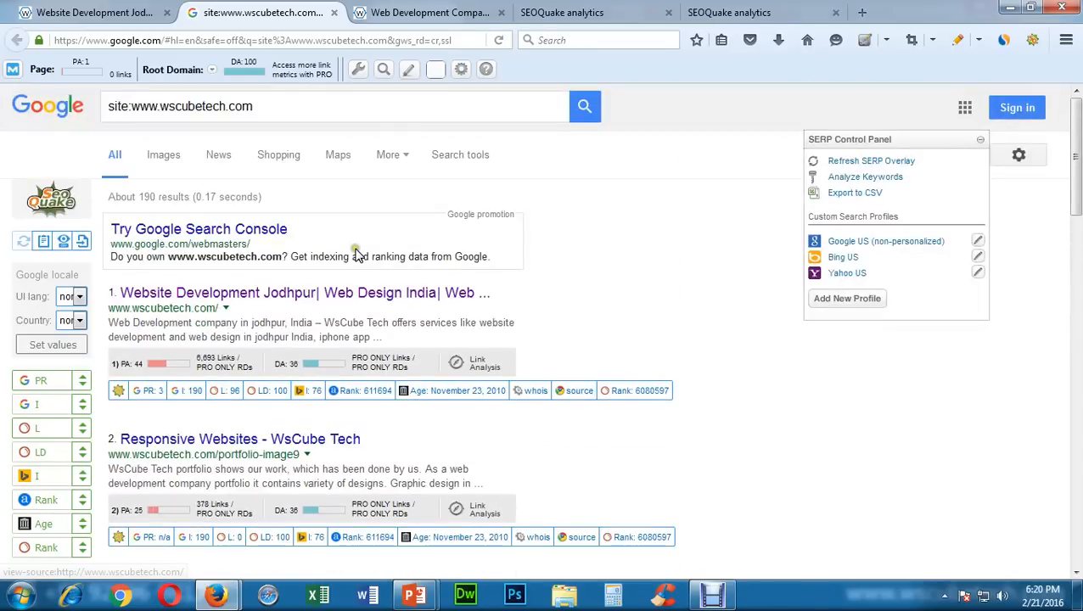
- Go back to the WsCube Tech home page and open the SimilarWeb add-on's overview for it
click(123, 10)
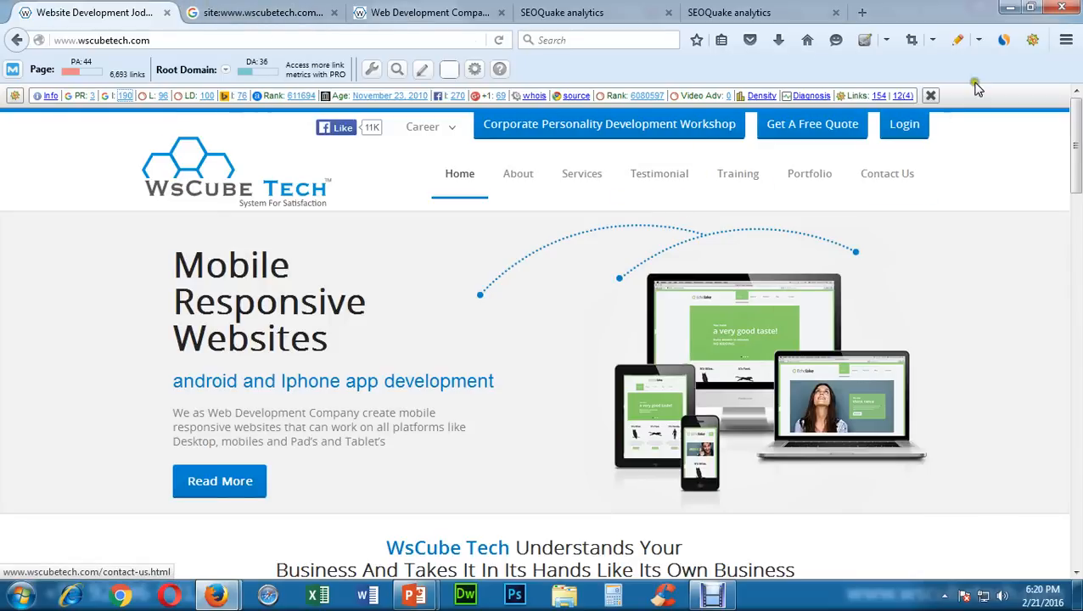
click(1005, 43)
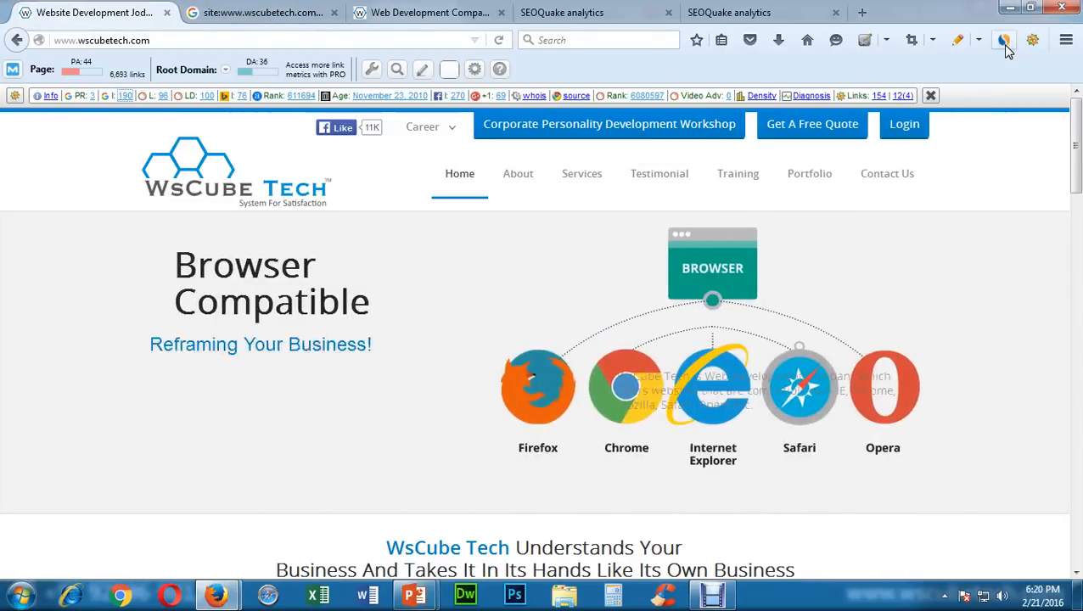
click(1007, 44)
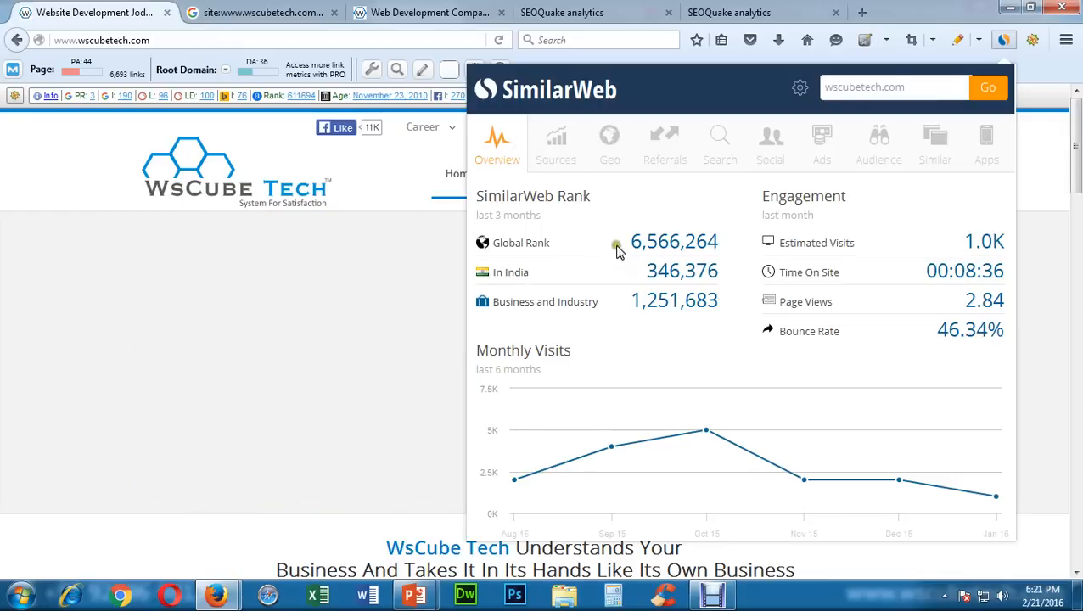
- Highlight the global and India ranks in the SimilarWeb overview and point out the estimated visits
drag(633, 241, 717, 244)
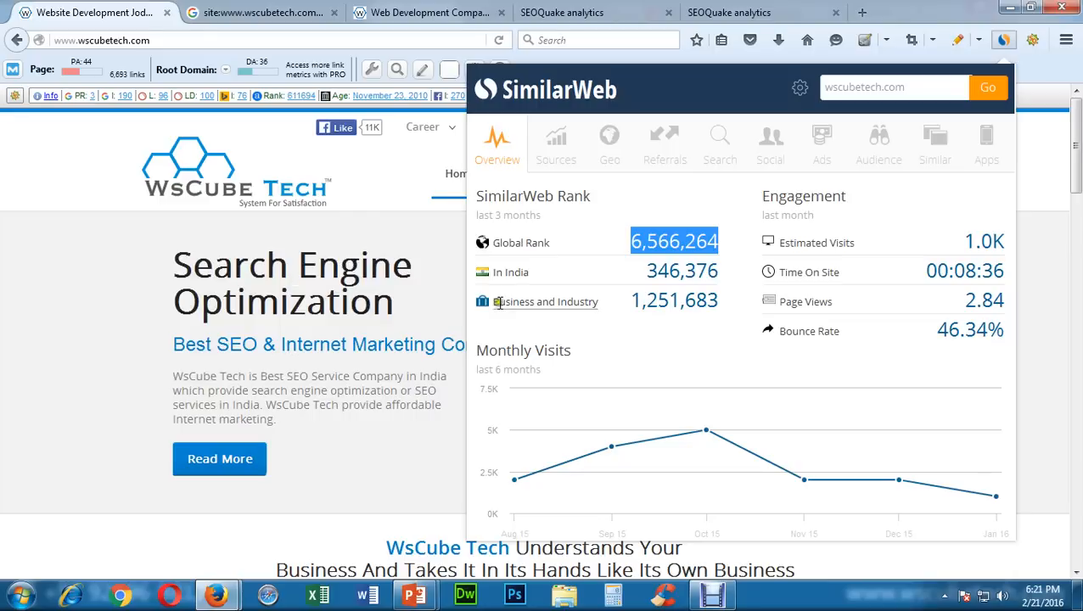
drag(649, 270, 715, 276)
drag(974, 242, 982, 242)
click(963, 242)
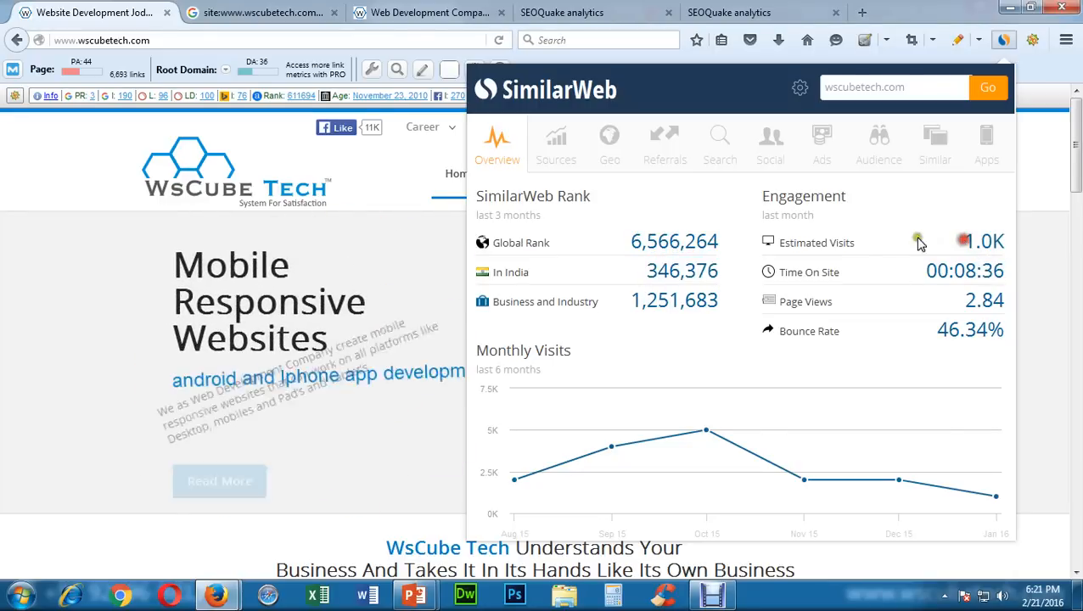
click(969, 247)
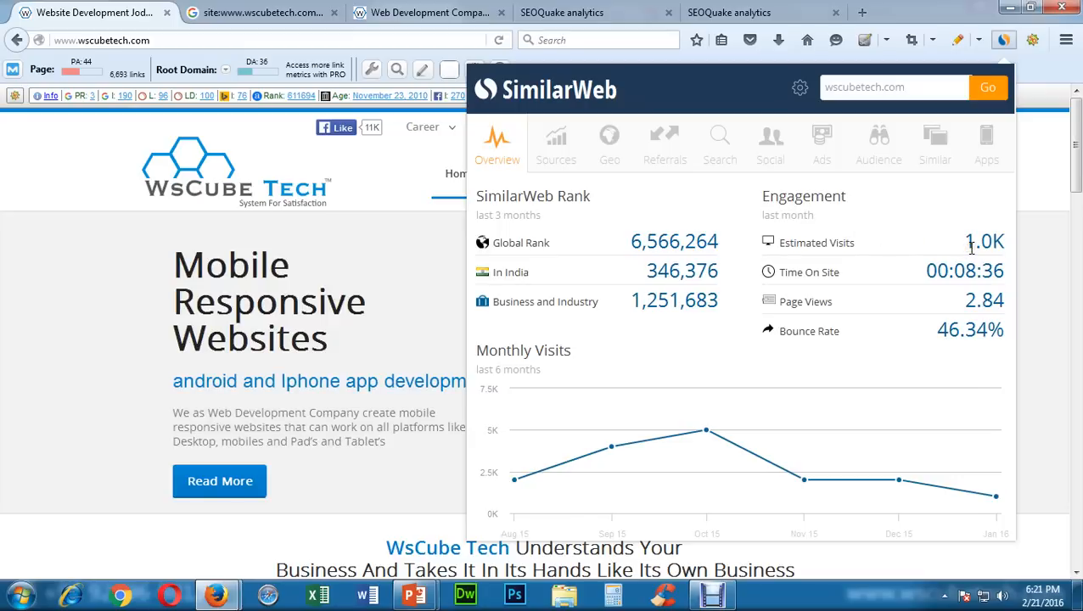
- Highlight the Time On Site and Bounce Rate entries among the SimilarWeb engagement figures
drag(840, 271, 779, 271)
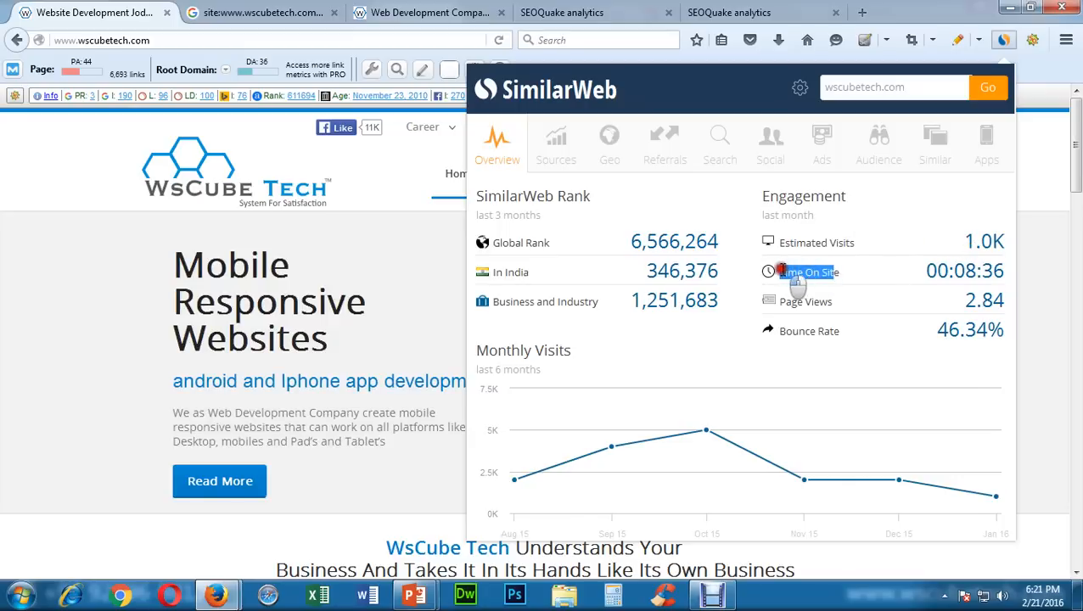
click(999, 270)
drag(966, 272, 935, 329)
click(851, 333)
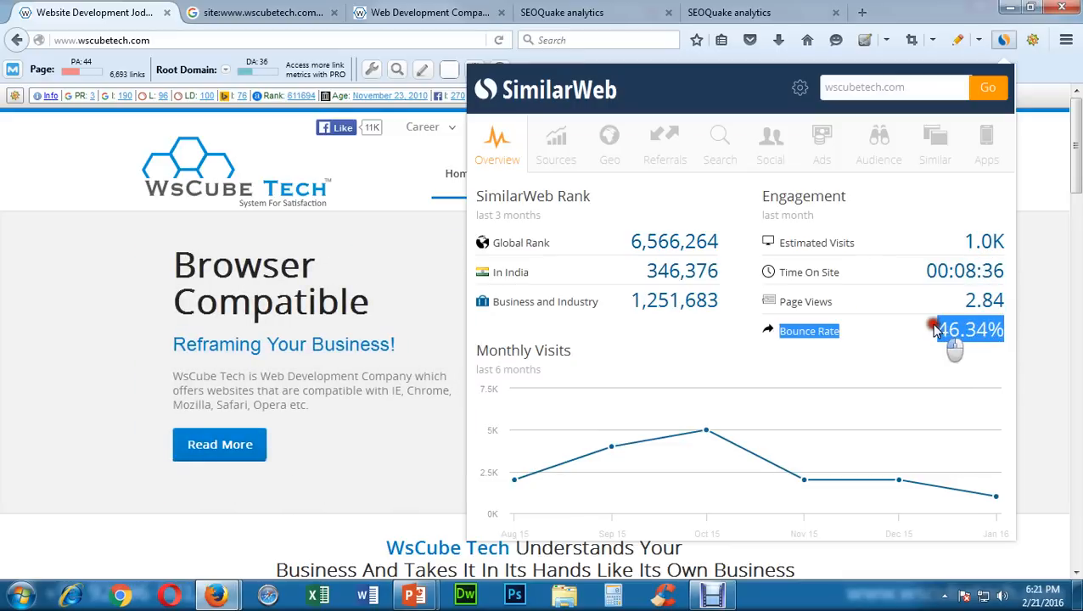
click(843, 302)
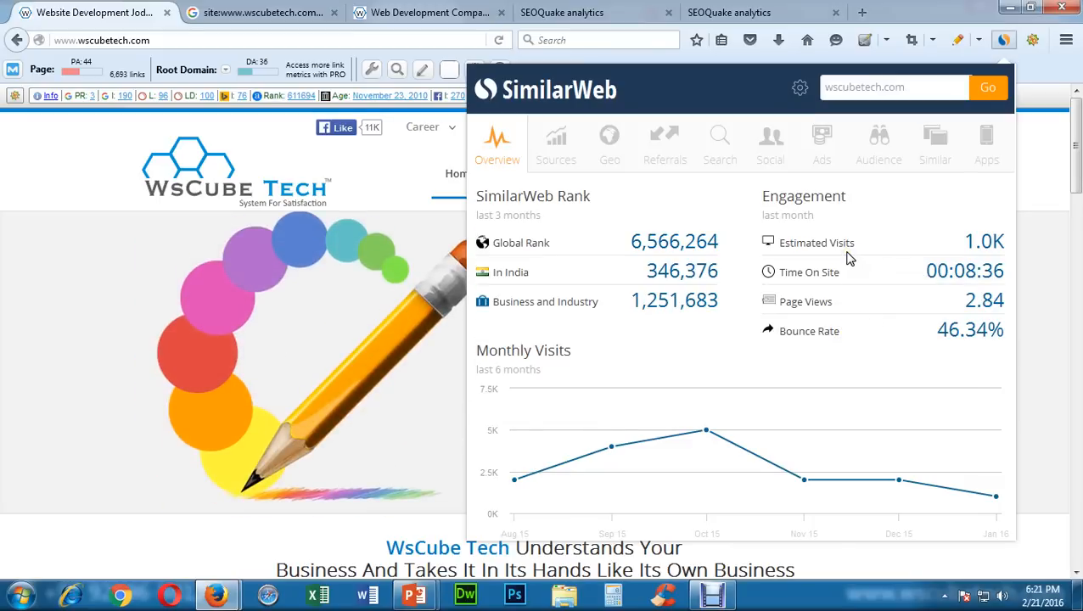
mouse_move(838, 334)
mouse_down()
mouse_move(820, 338)
mouse_move(834, 345)
mouse_up()
click(848, 335)
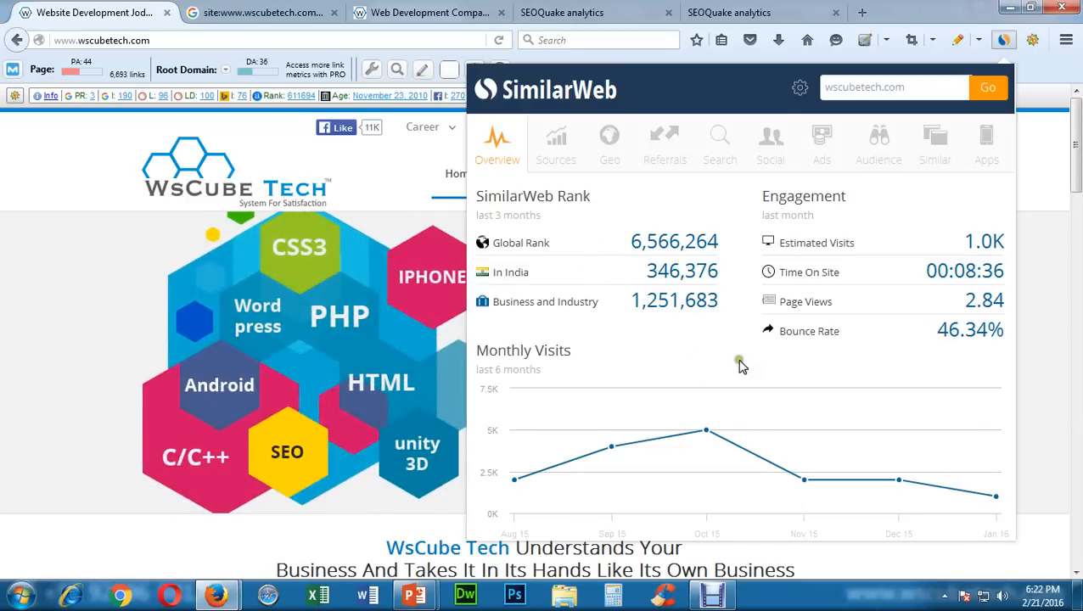
- Open SimilarWeb's Traffic Sources chart and highlight the Direct, Links, Search and Social categories
click(572, 154)
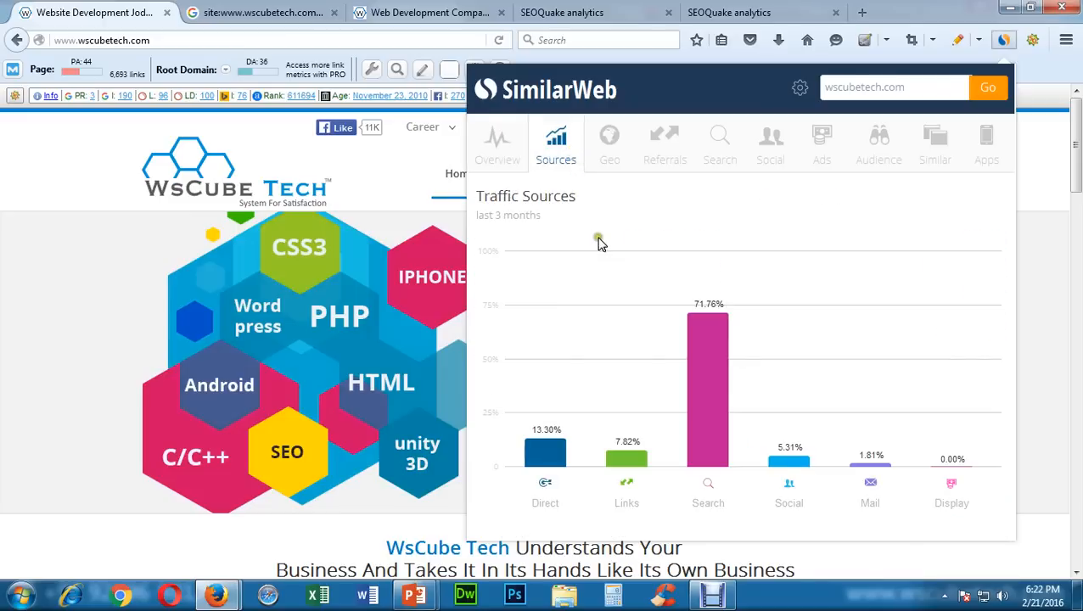
click(534, 499)
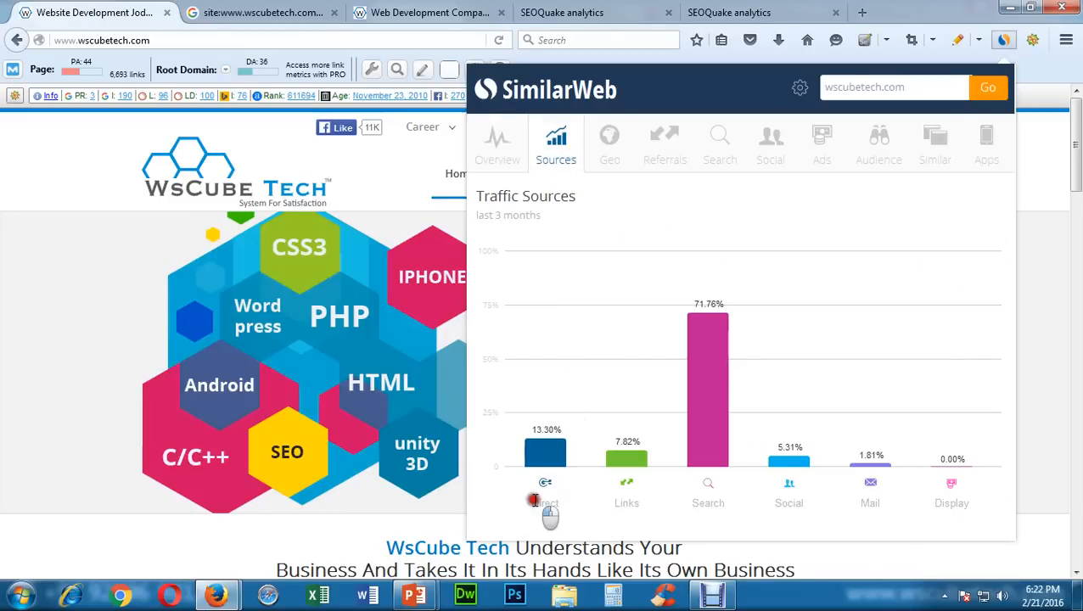
drag(604, 507, 640, 507)
double_click(643, 504)
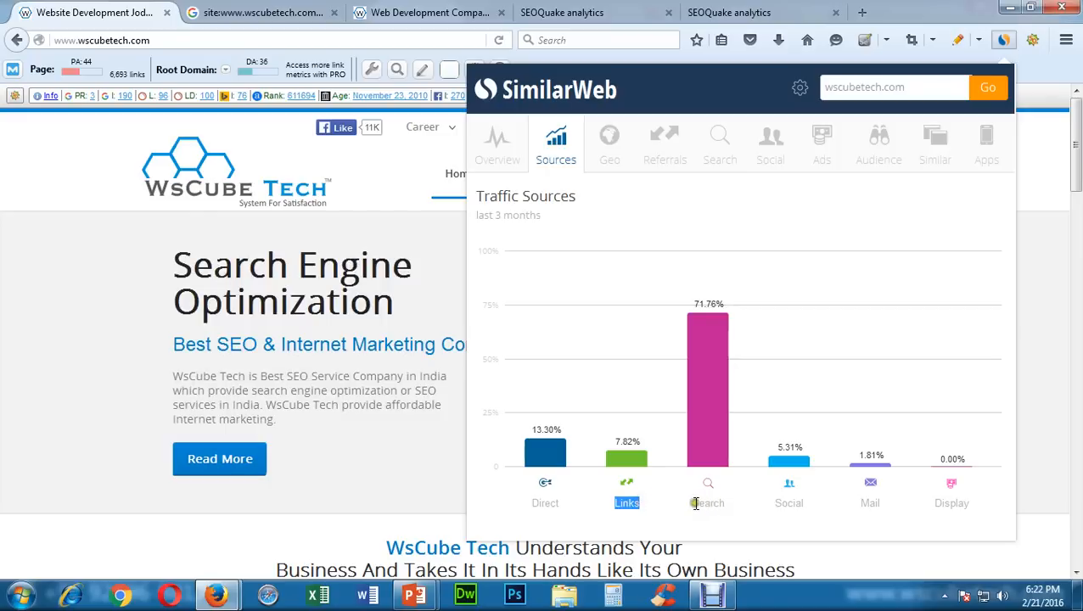
double_click(725, 504)
drag(778, 504, 812, 509)
click(815, 508)
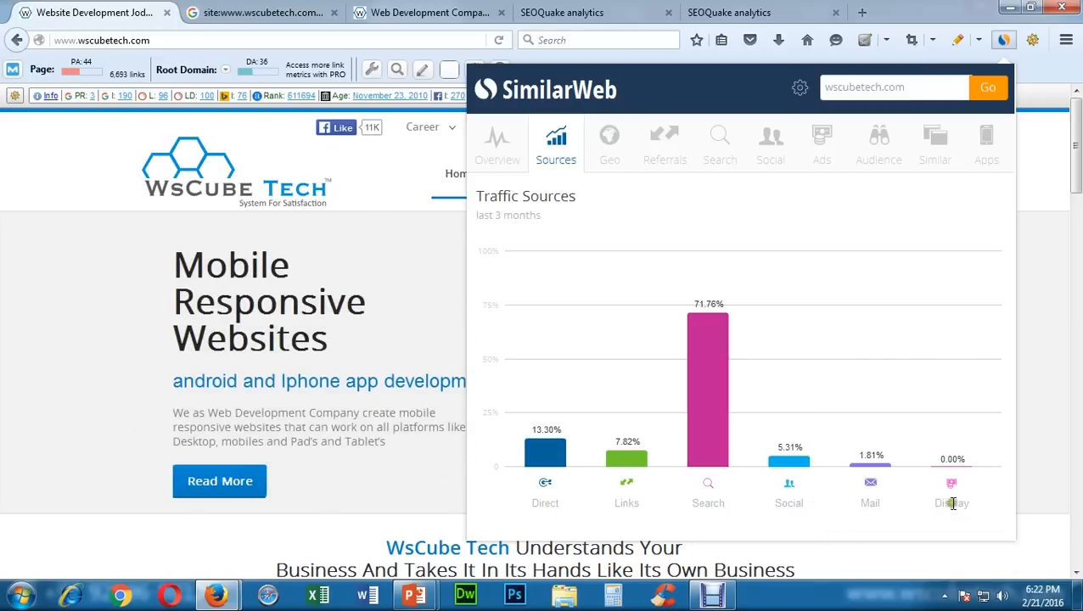
- Review the Mail and Display sources and compare the bars across the Traffic Sources chart
click(510, 348)
click(877, 515)
click(978, 501)
drag(966, 522, 949, 529)
click(906, 503)
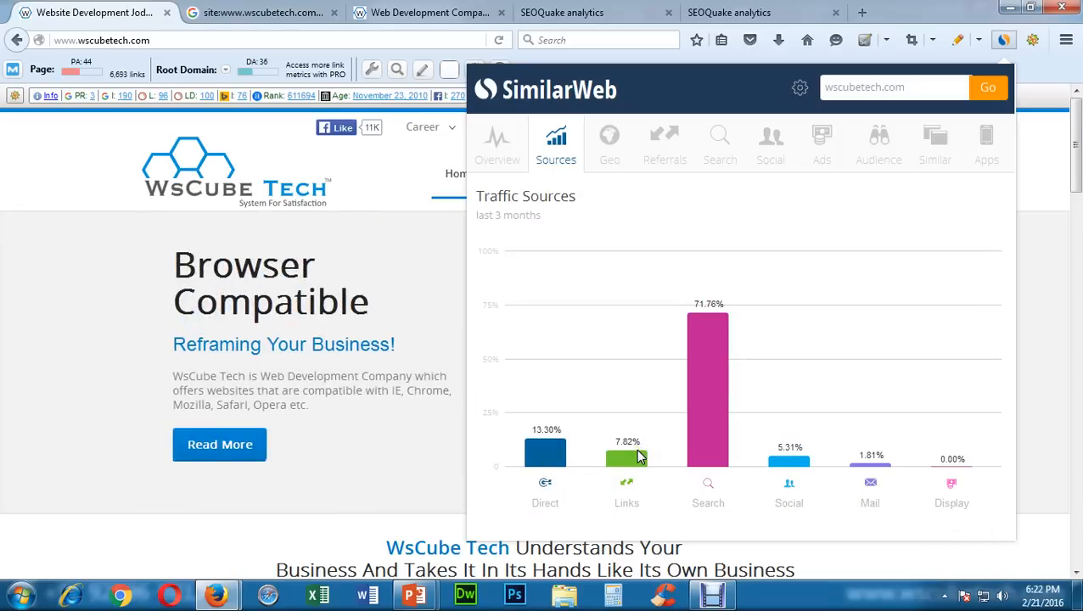
click(677, 448)
click(859, 467)
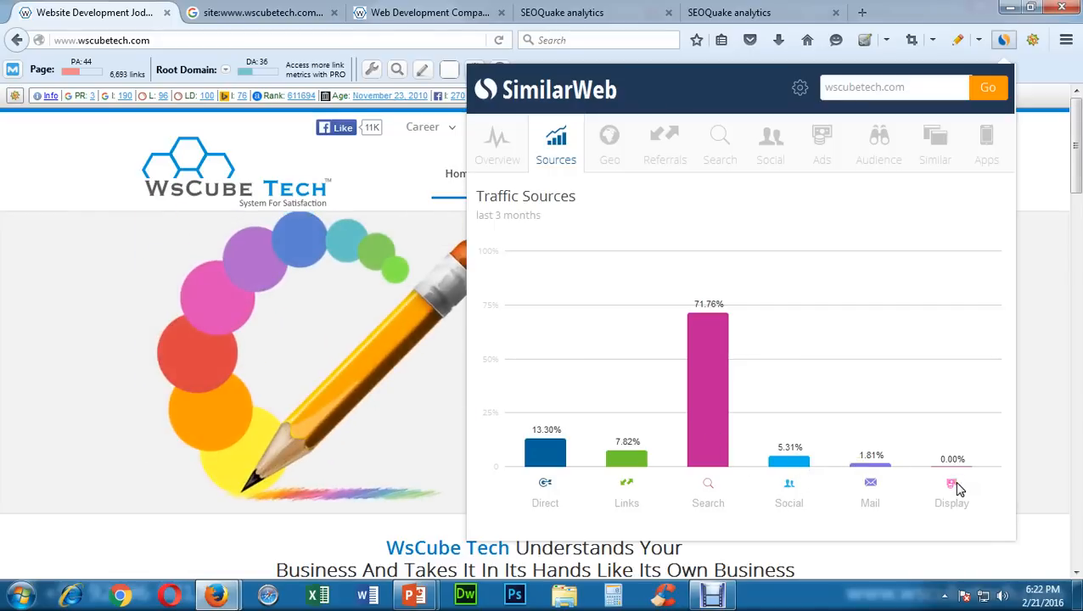
click(613, 438)
- View the site's top visitor countries in SimilarWeb, followed by its top referring and destination sites
click(615, 156)
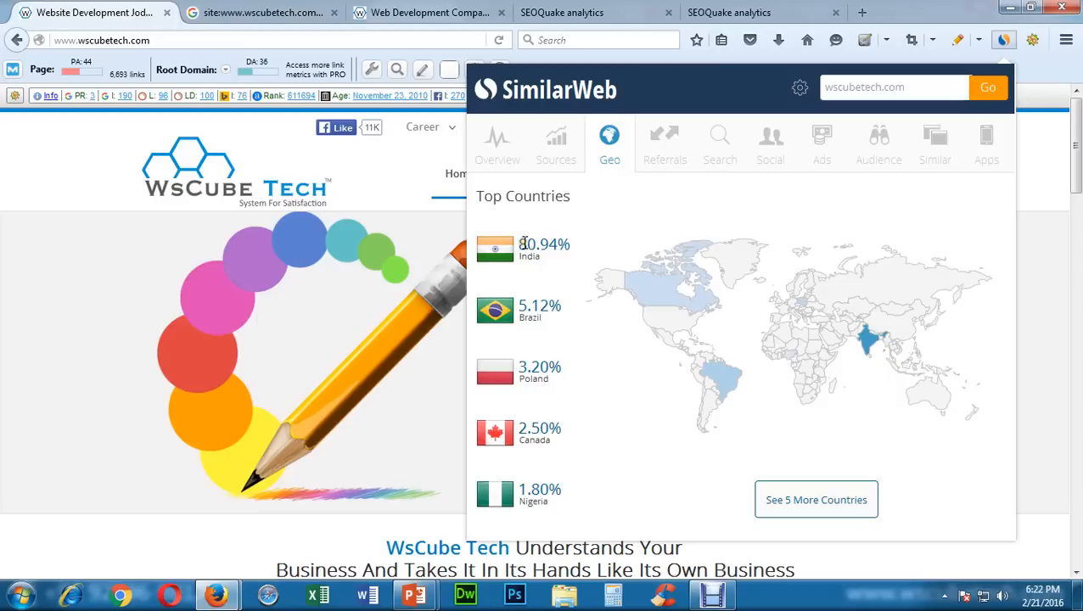
click(670, 158)
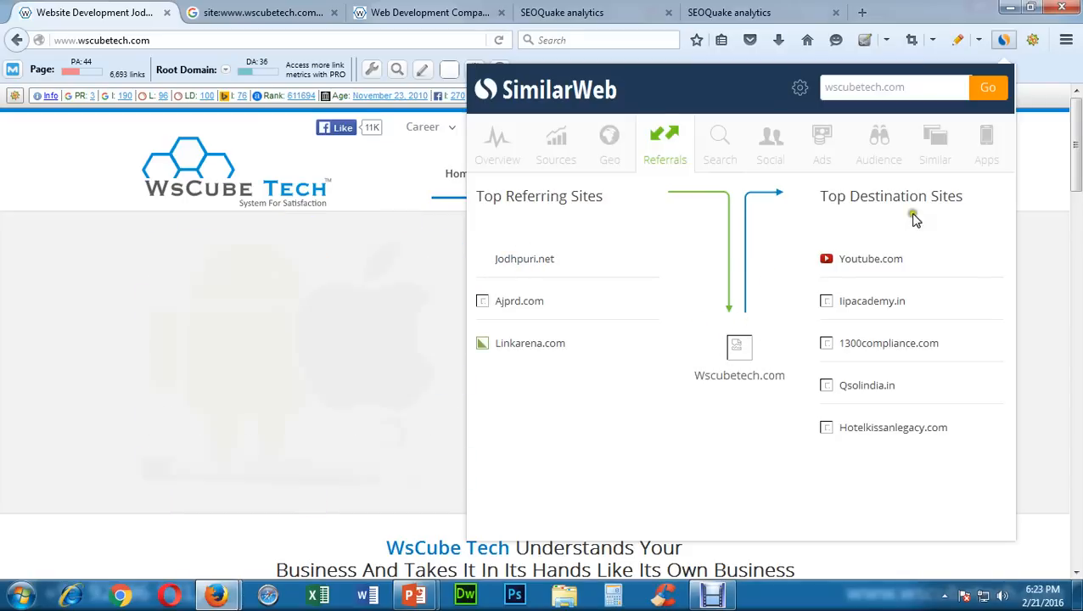
click(782, 189)
click(734, 396)
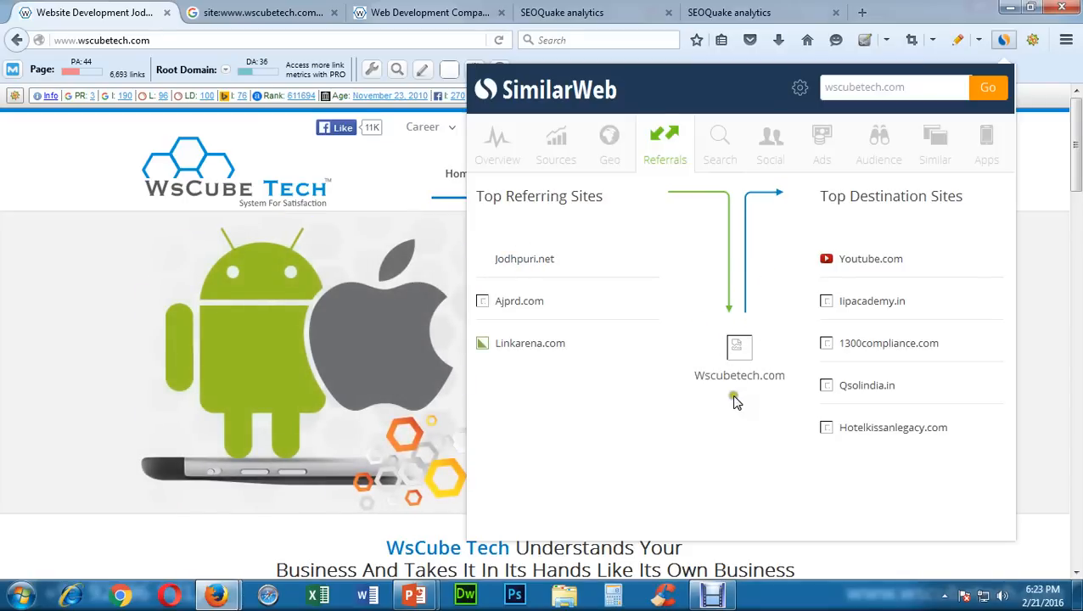
- View the site's search keywords in SimilarWeb and highlight the Top Paid Keywords section
click(721, 152)
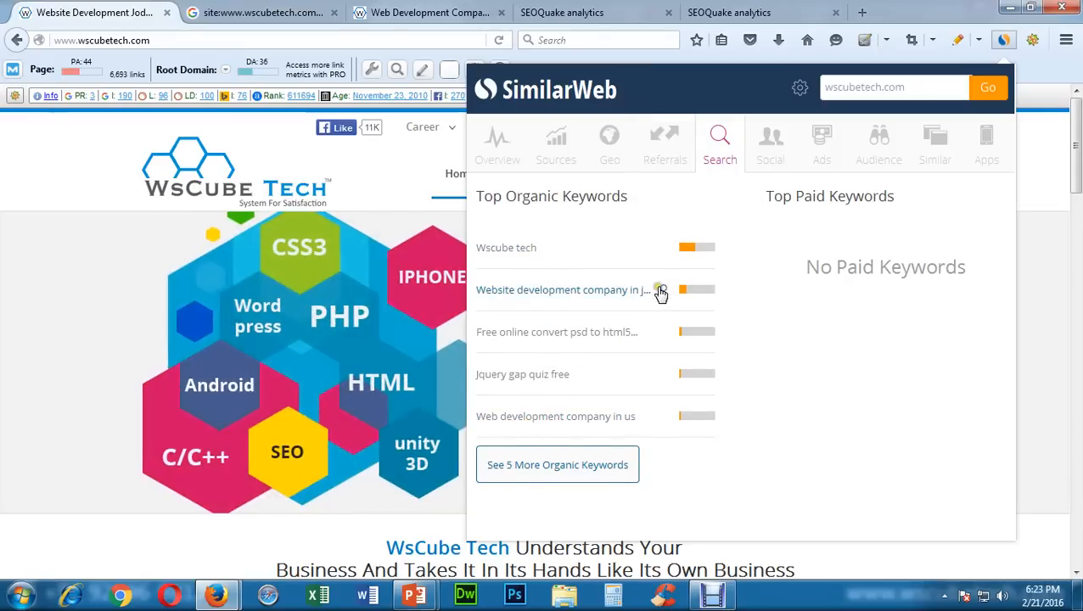
drag(899, 197, 766, 198)
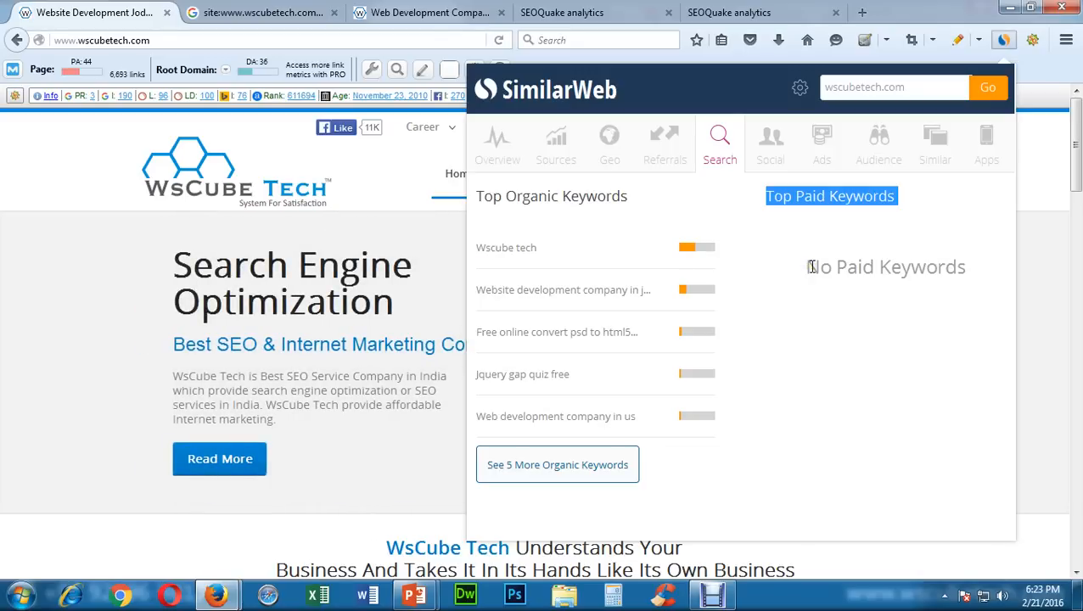
drag(808, 266, 963, 266)
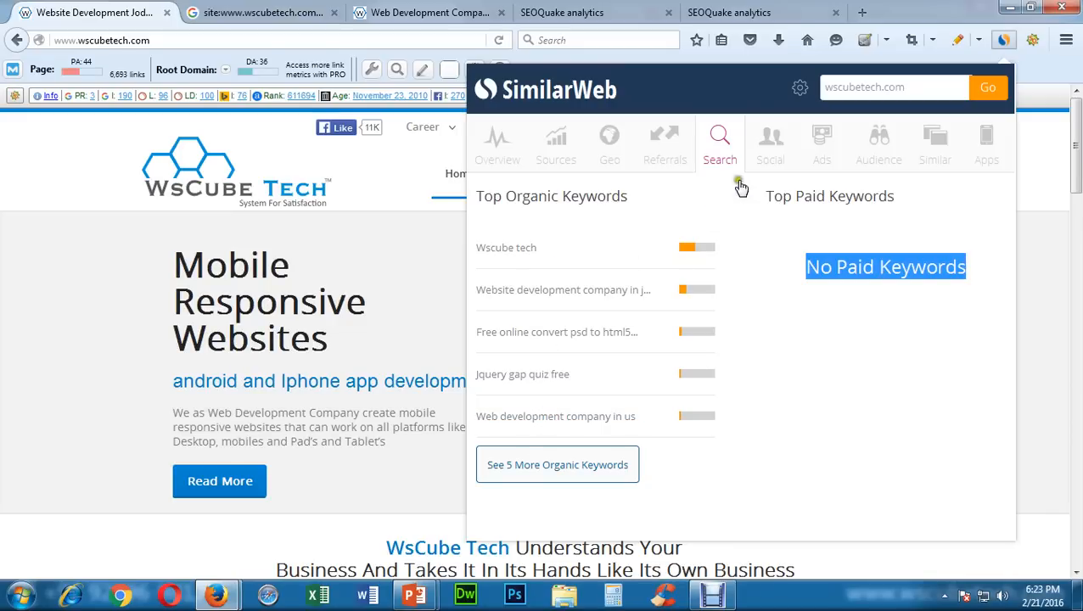
- Look through SimilarWeb's Social, Ads and Audience reports for the site and return to the Overview
click(777, 158)
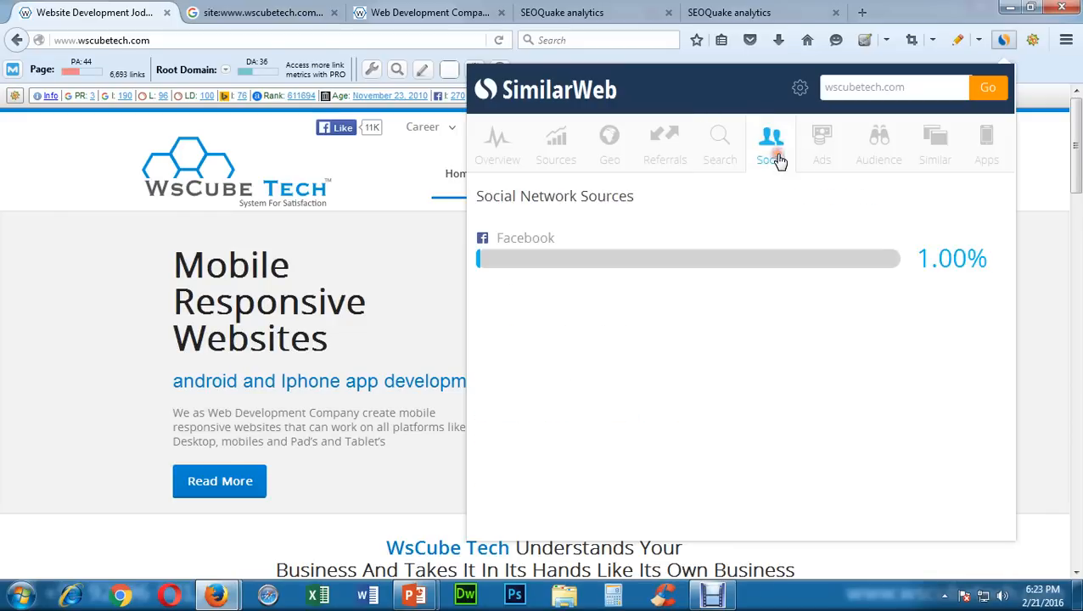
click(840, 152)
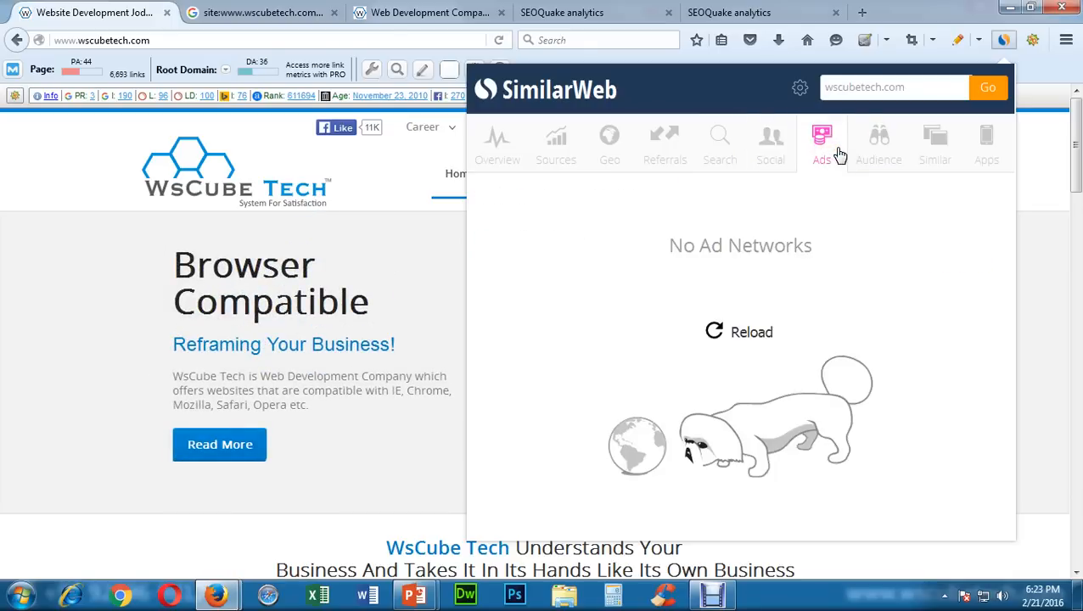
click(858, 156)
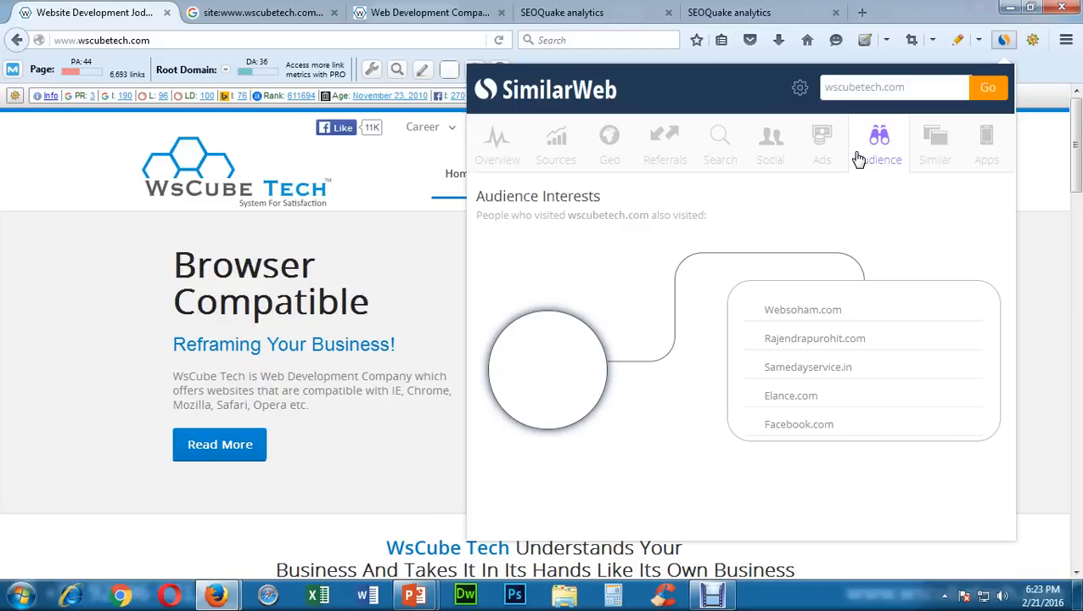
click(517, 160)
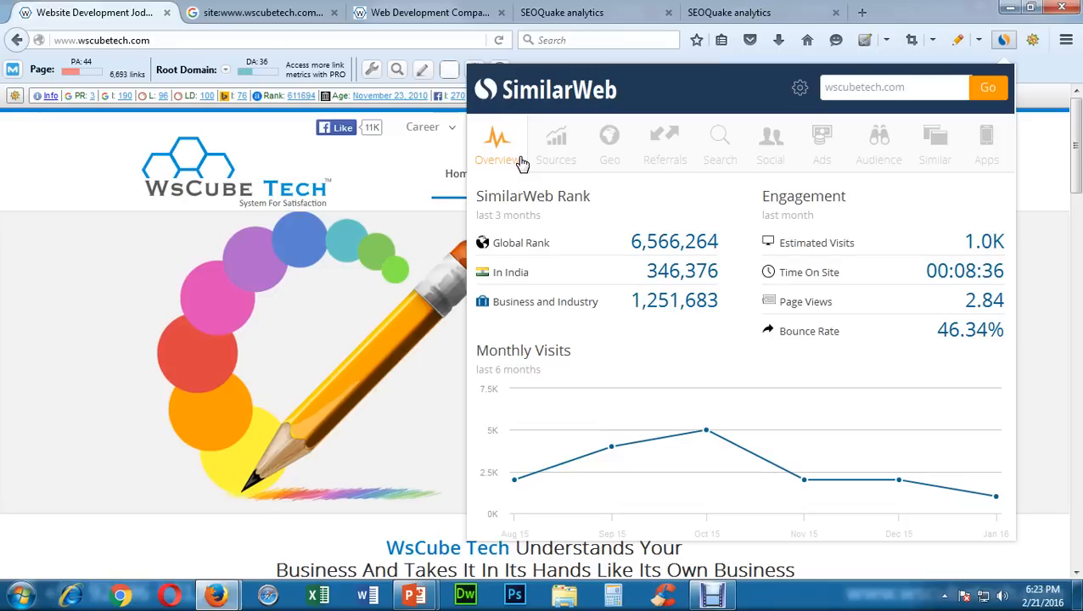
- Switch to the PowerPoint slide show with the Top SEO Tools slide and point out the remaining Google tools
click(428, 596)
click(466, 509)
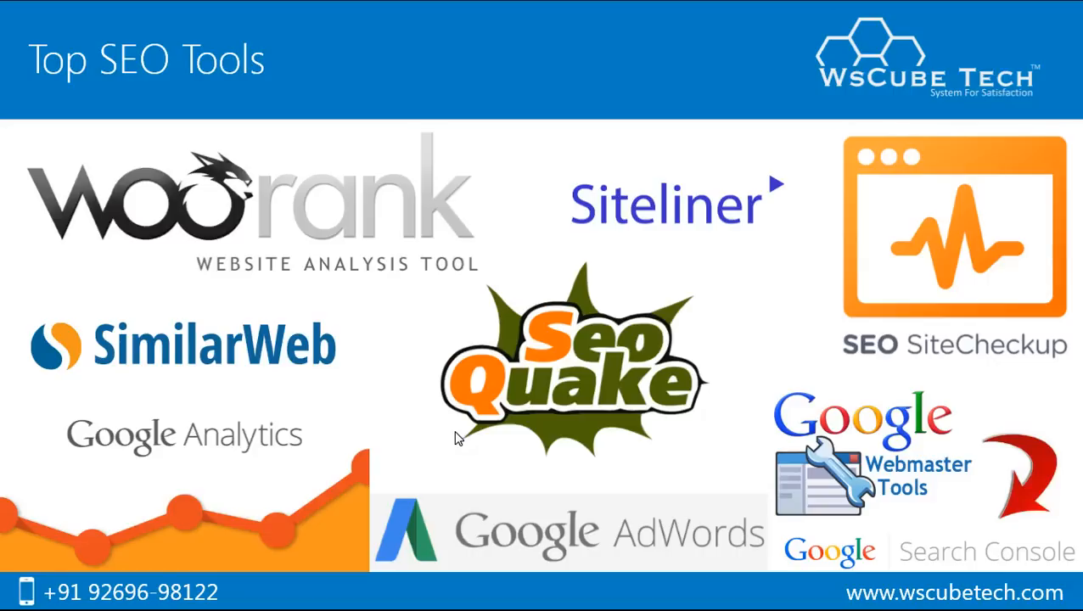
click(802, 496)
click(174, 467)
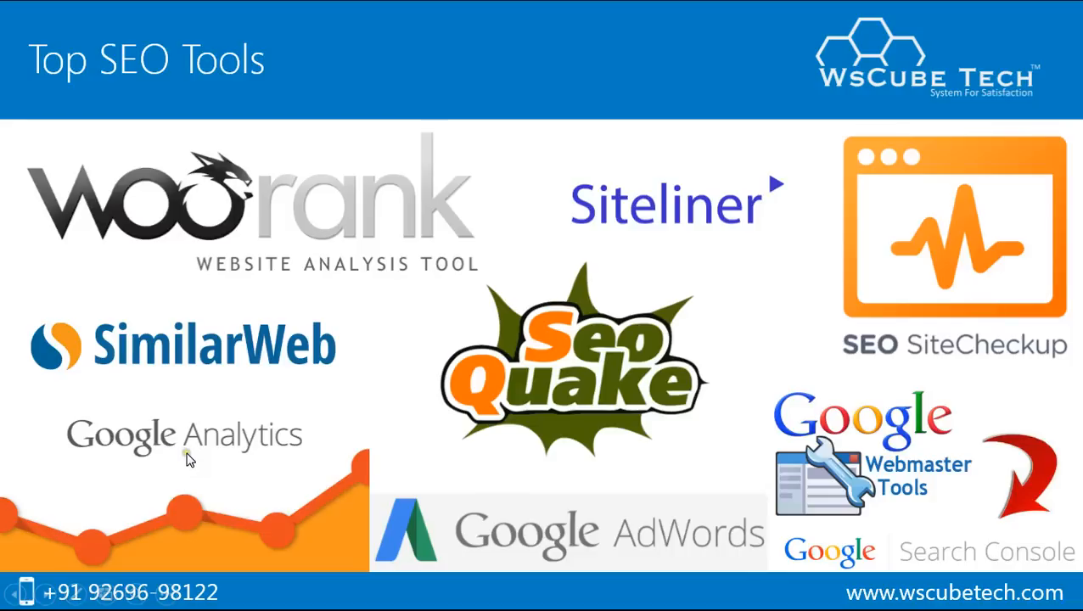